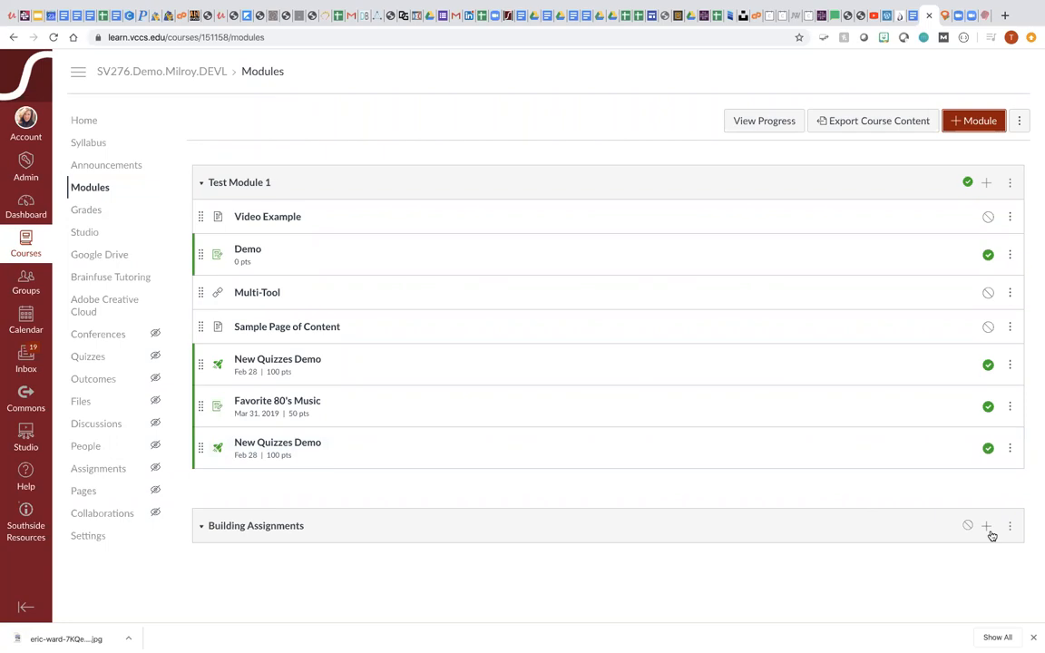
Step: Add a new assignment named "How to Build a New Assignment" to the Building Assignments module
click(987, 528)
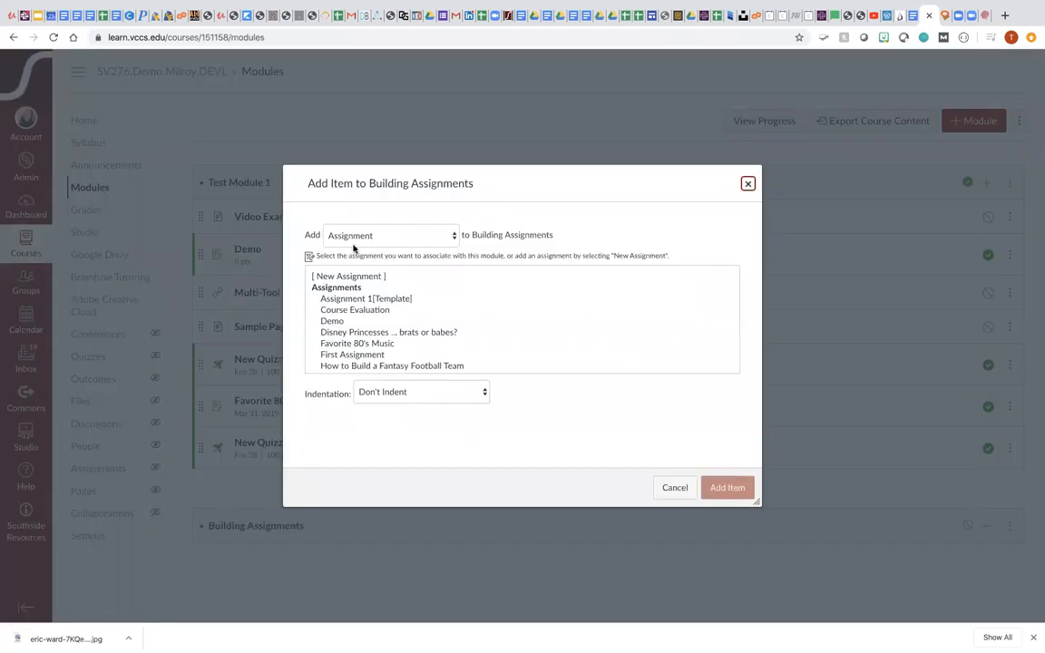
click(455, 237)
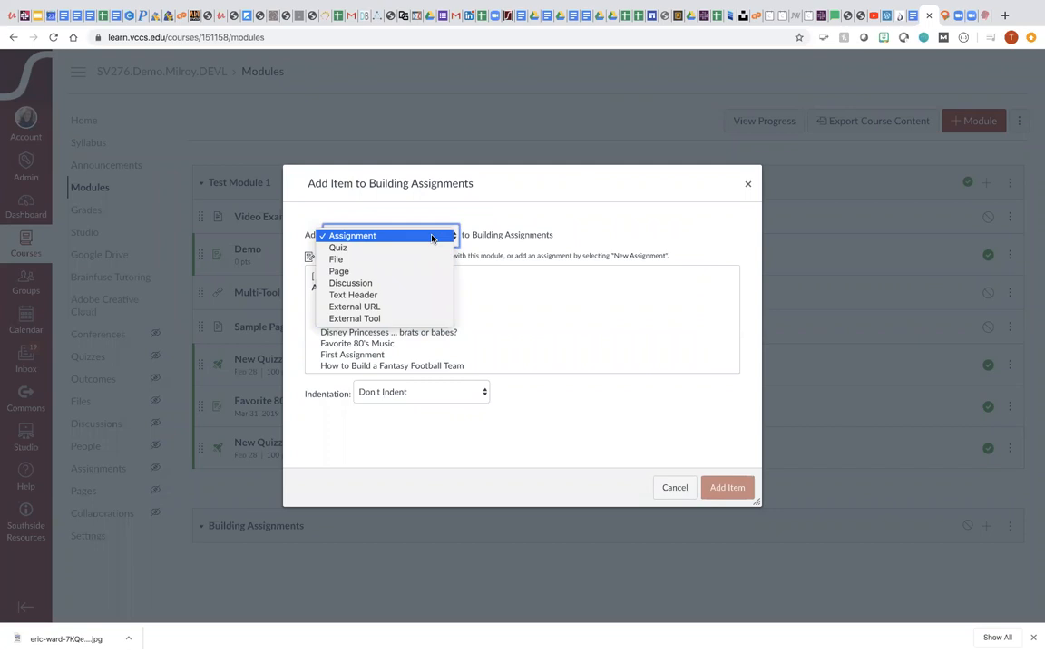
click(431, 236)
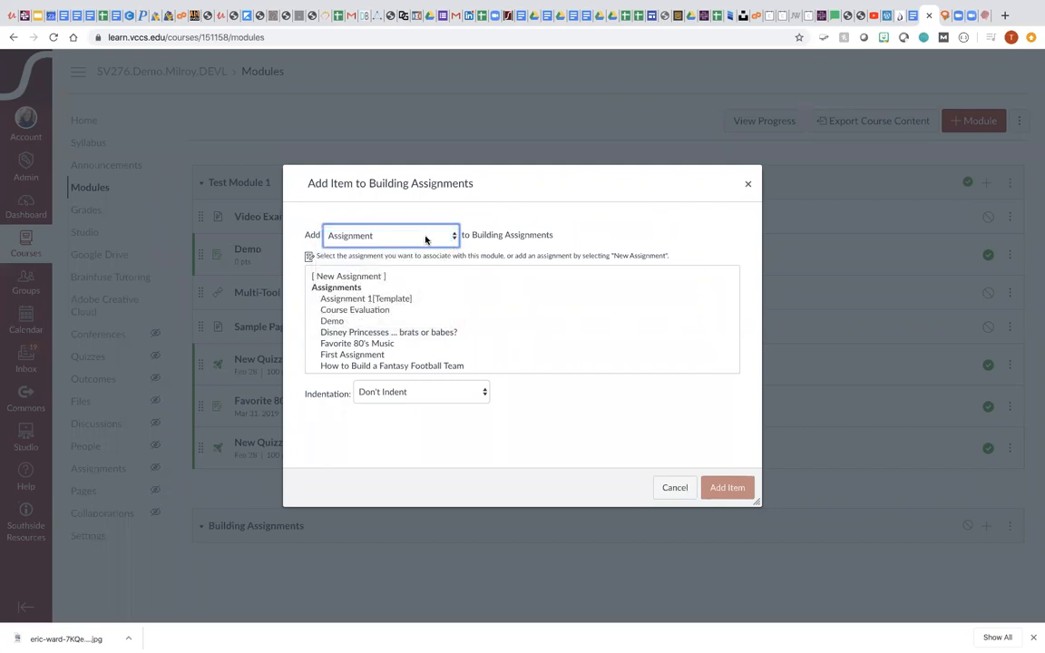
click(370, 276)
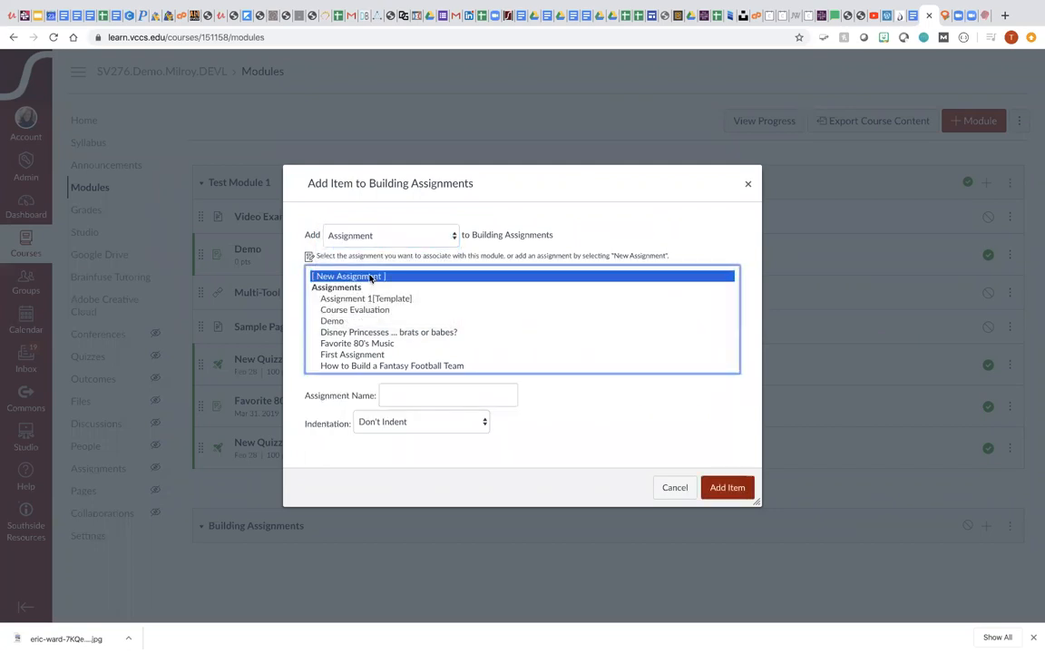
click(397, 393)
text(How to Build)
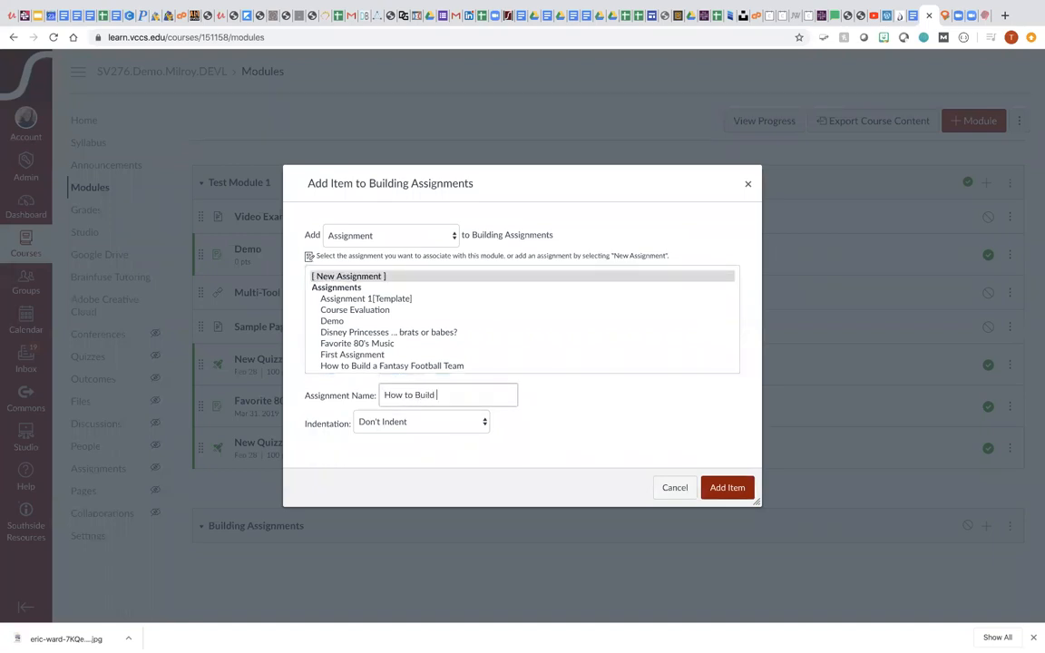
text( a New Assignment)
click(723, 487)
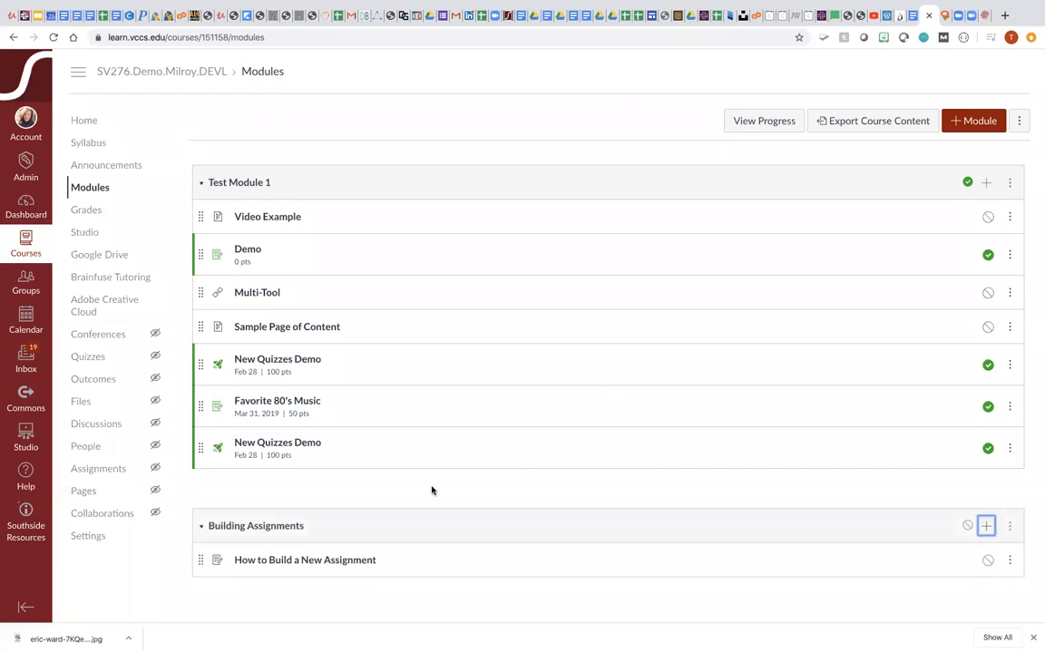
Step: Open the new assignment for editing and copy the first two questions from the Canvas Faculty Survey Questions document in Google Docs
click(301, 560)
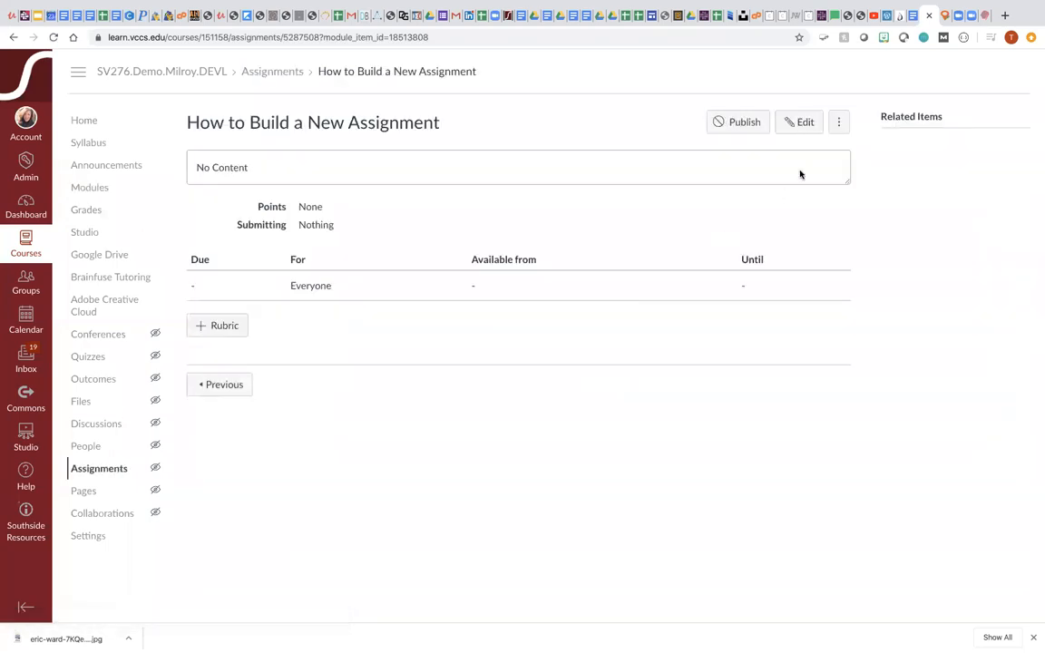
click(808, 123)
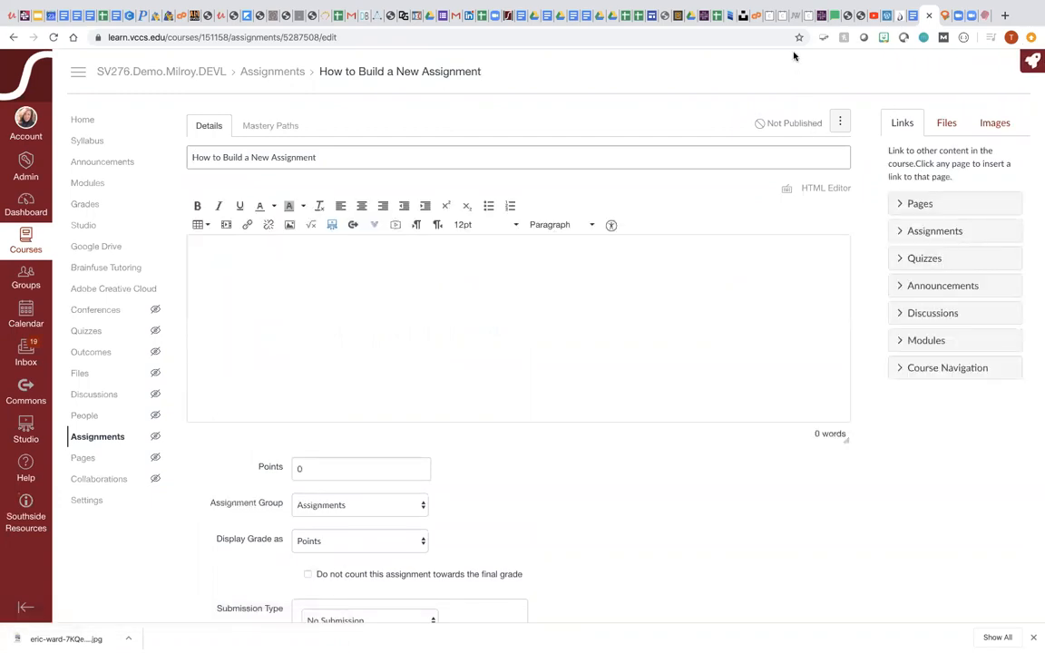
click(912, 16)
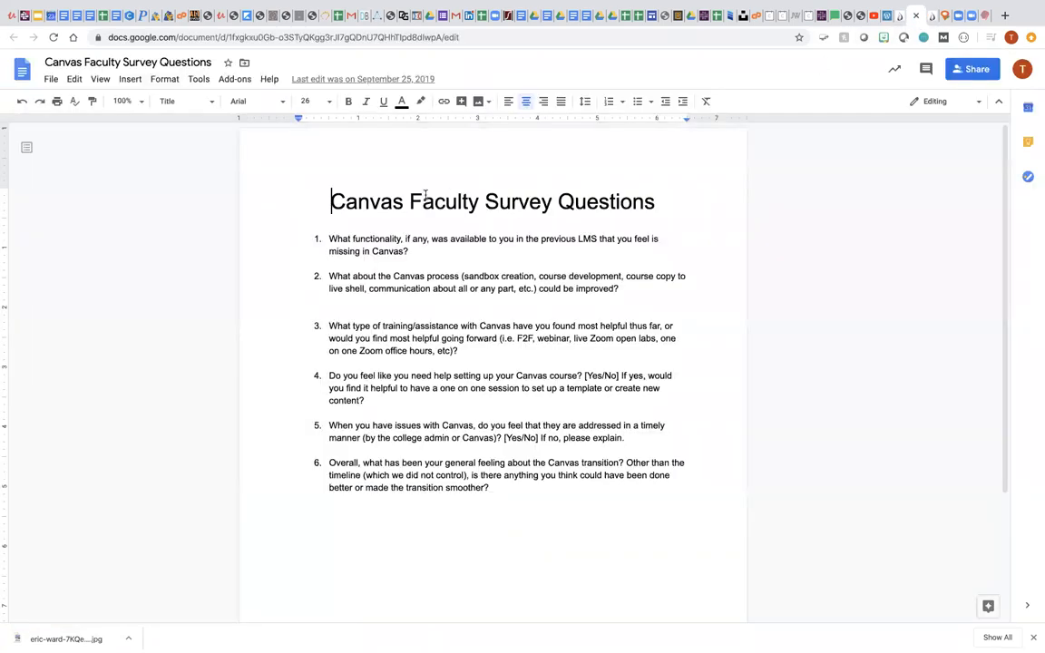
drag(328, 239, 647, 294)
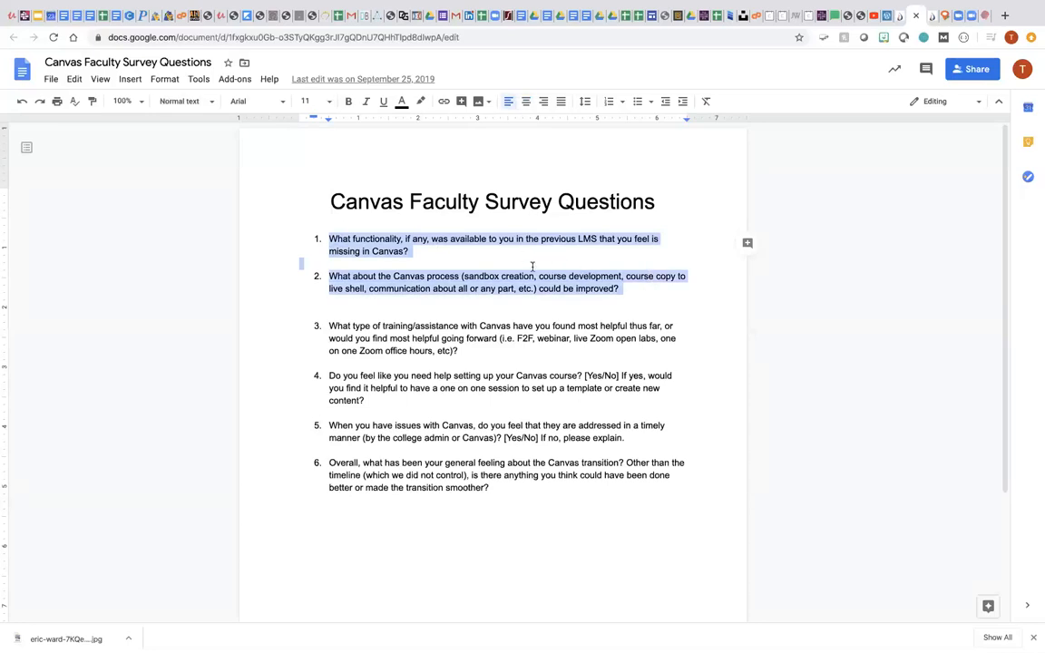
right_click(530, 290)
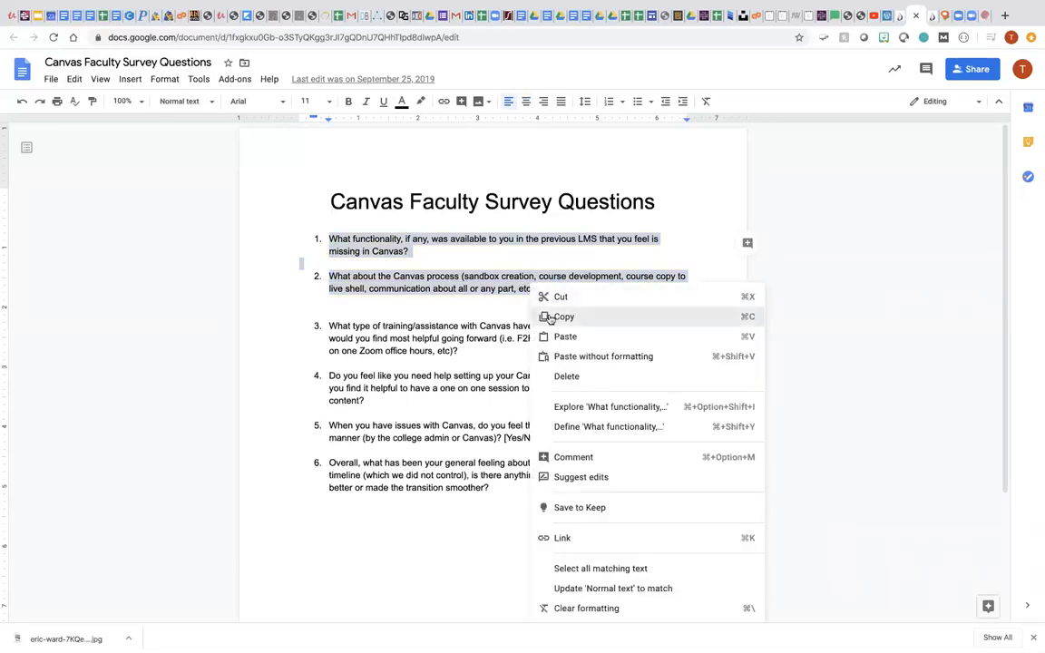
click(555, 316)
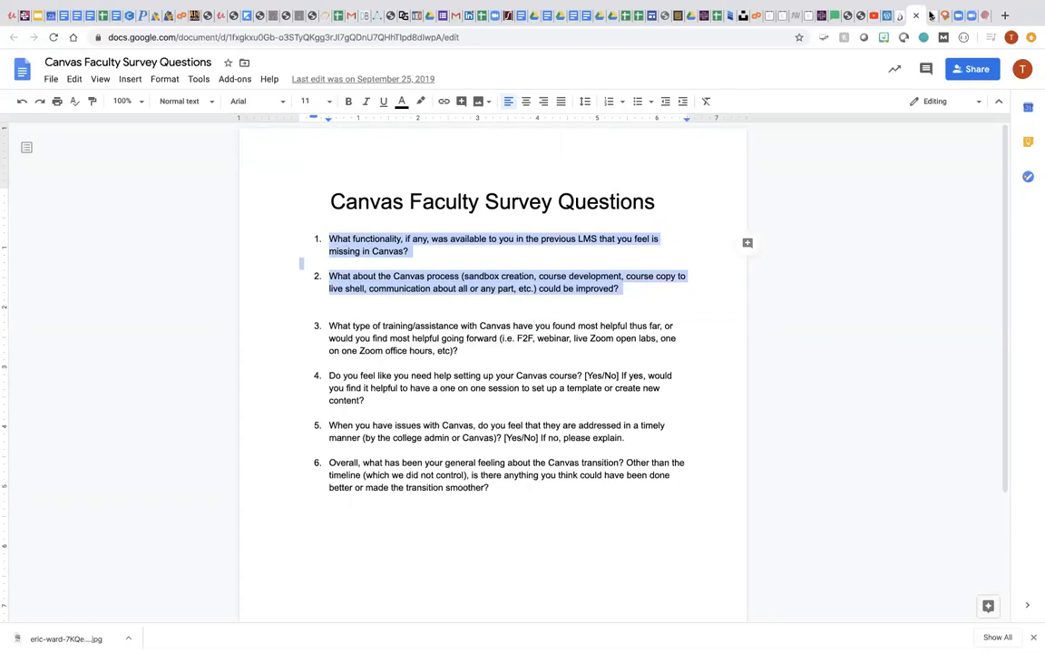
Step: Back in Canvas, paste the copied questions into the assignment description and renumber the second question as "2."
click(838, 15)
click(205, 254)
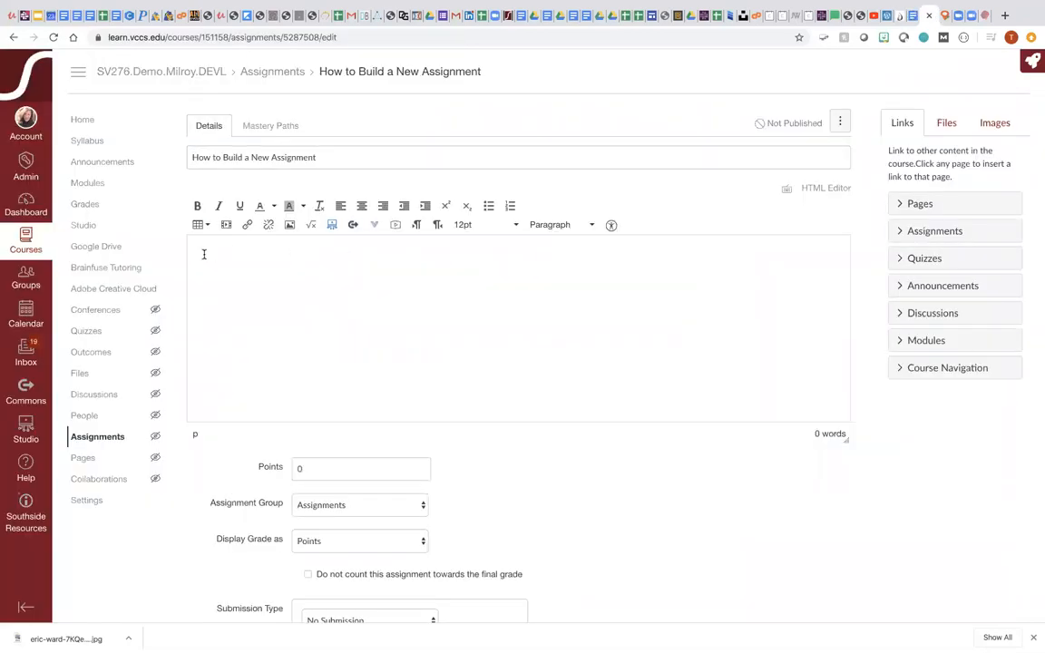
right_click(204, 254)
click(224, 336)
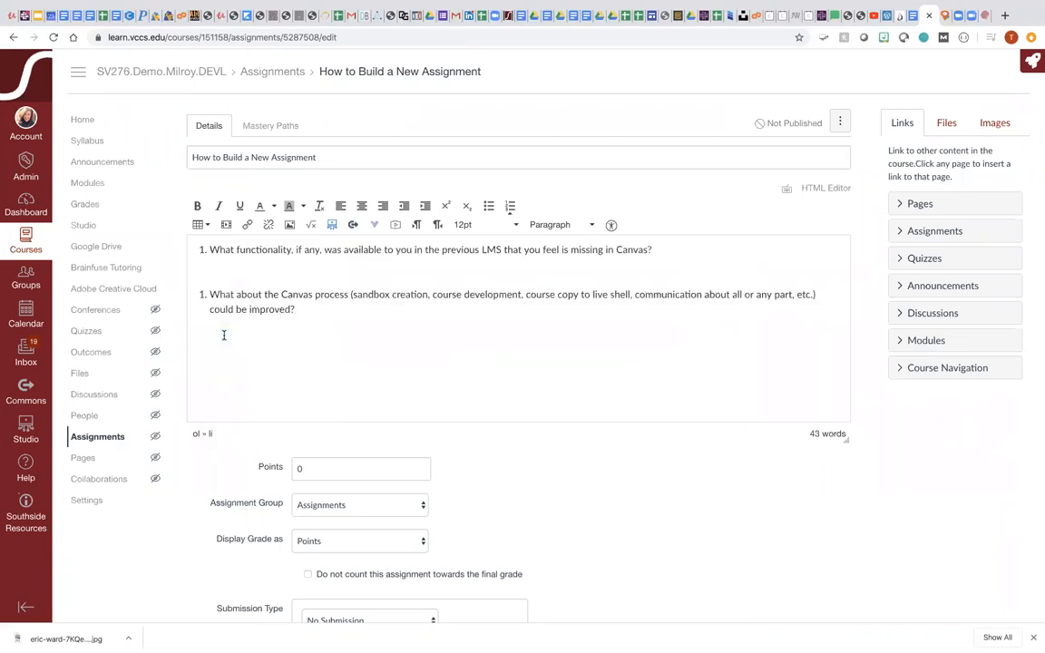
click(207, 294)
key(BackSpace)
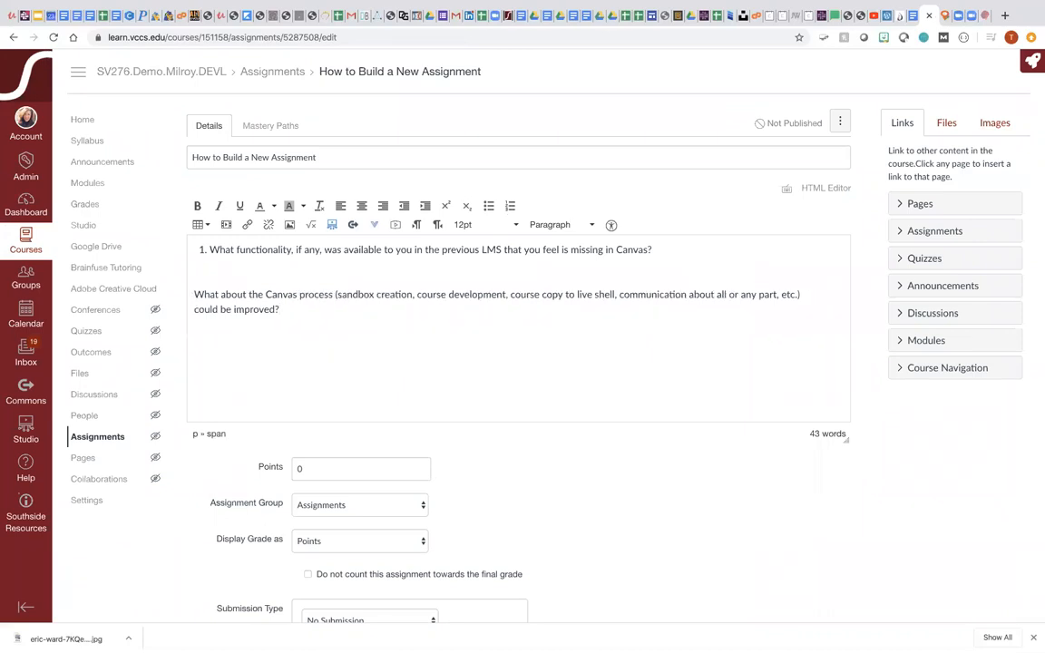
text(2.)
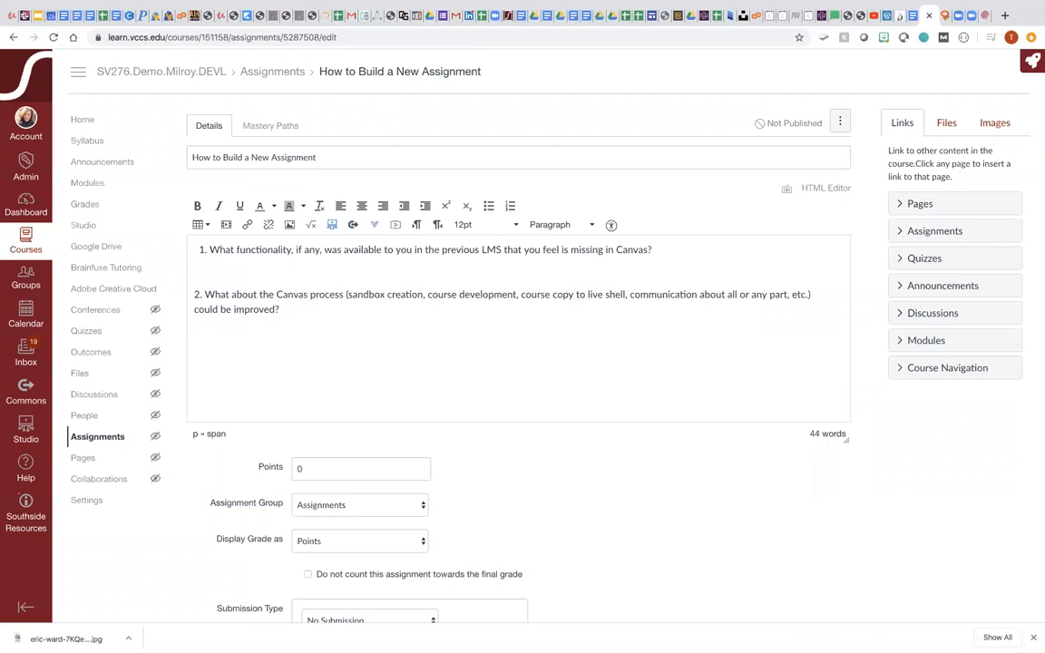
click(207, 251)
click(193, 294)
Step: Set the assignment's points to 50 and its assignment group to Essays
key(Tab)
text(50)
scroll(476, 526, down, 3)
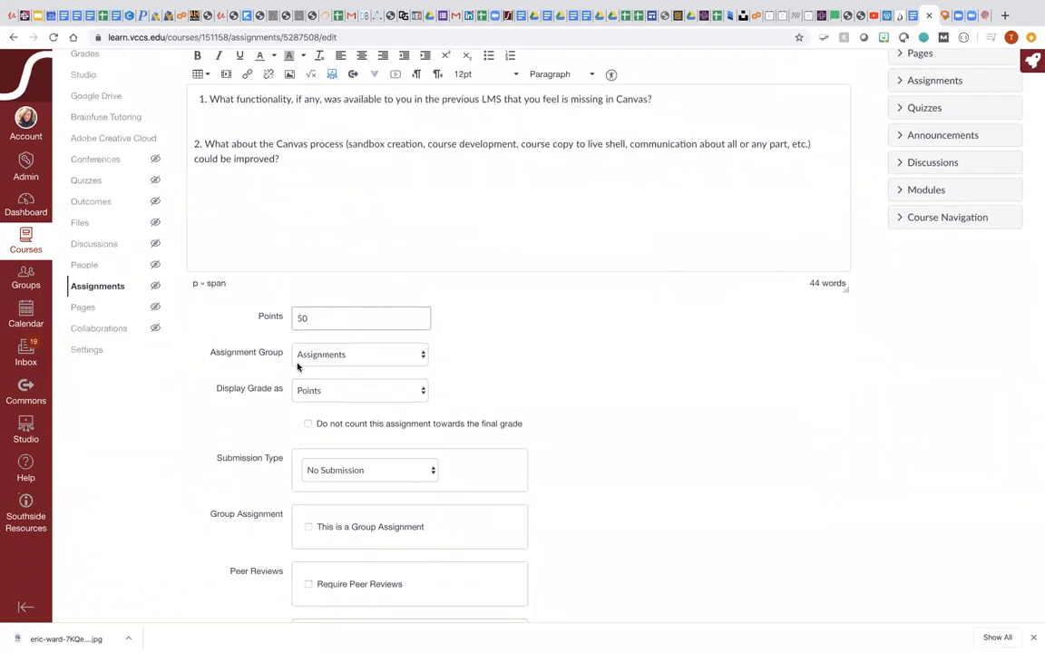
click(424, 357)
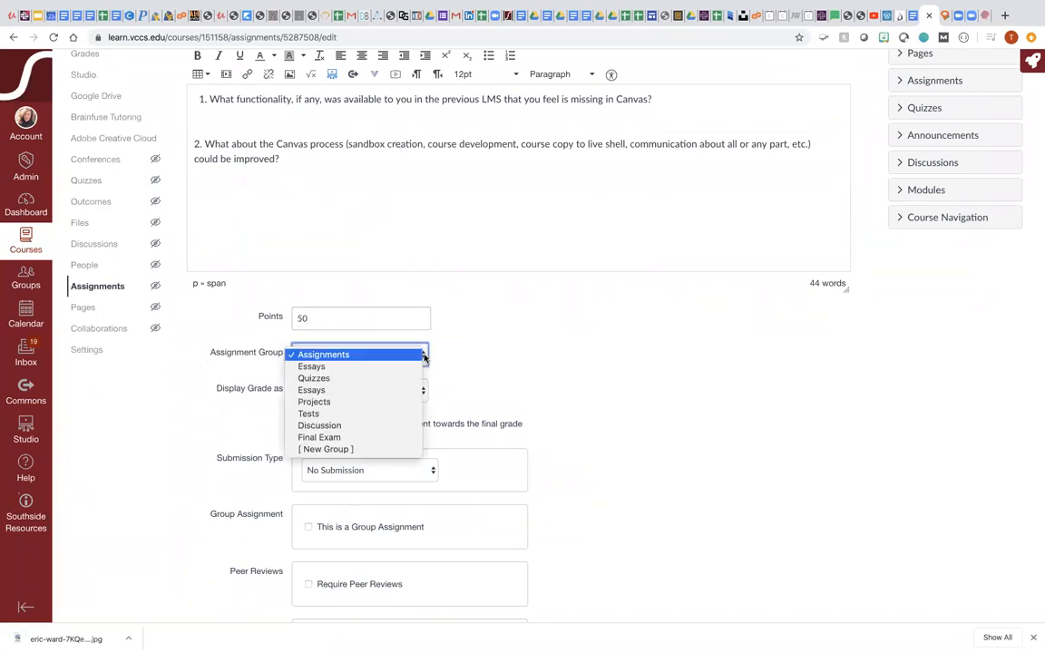
click(324, 367)
Step: Set the submission type to Online and allow text entry, media recordings and file uploads
scroll(522, 359, down, 2)
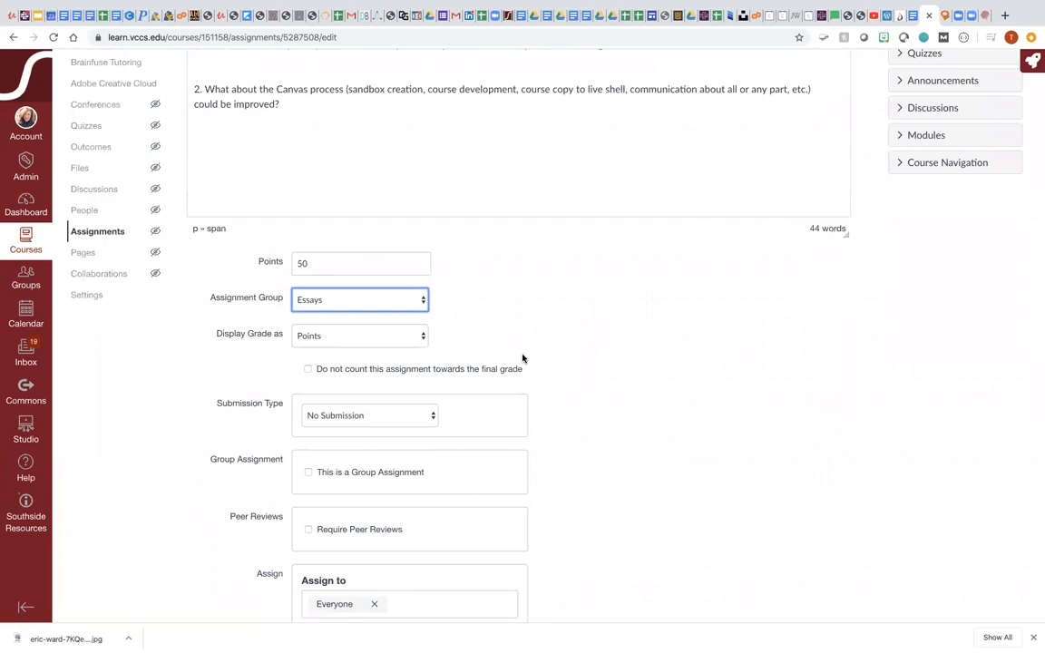
click(432, 417)
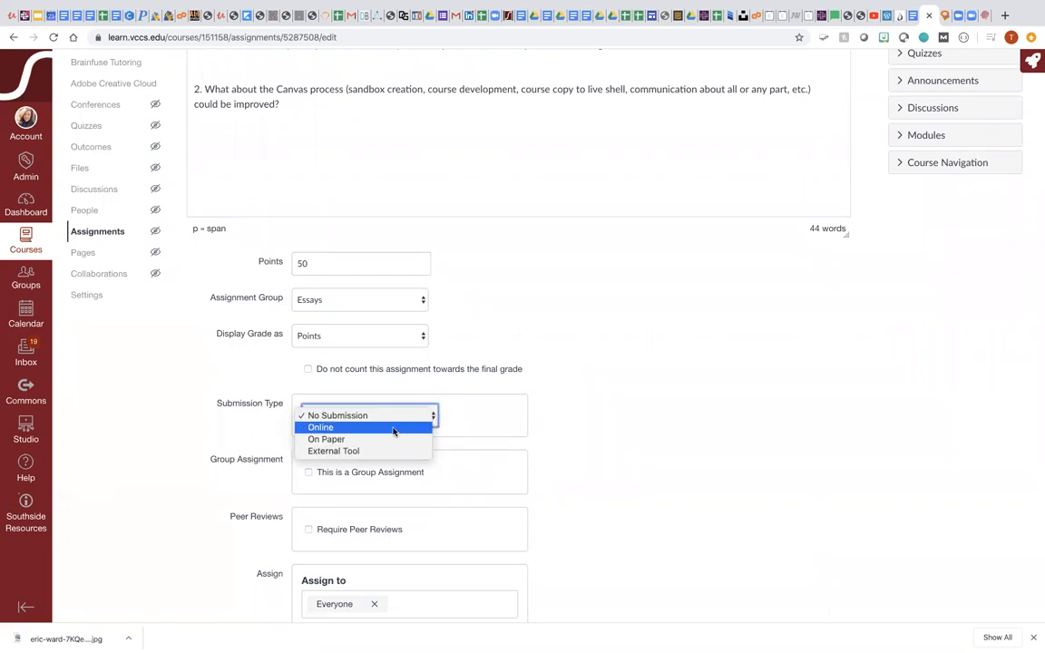
click(323, 429)
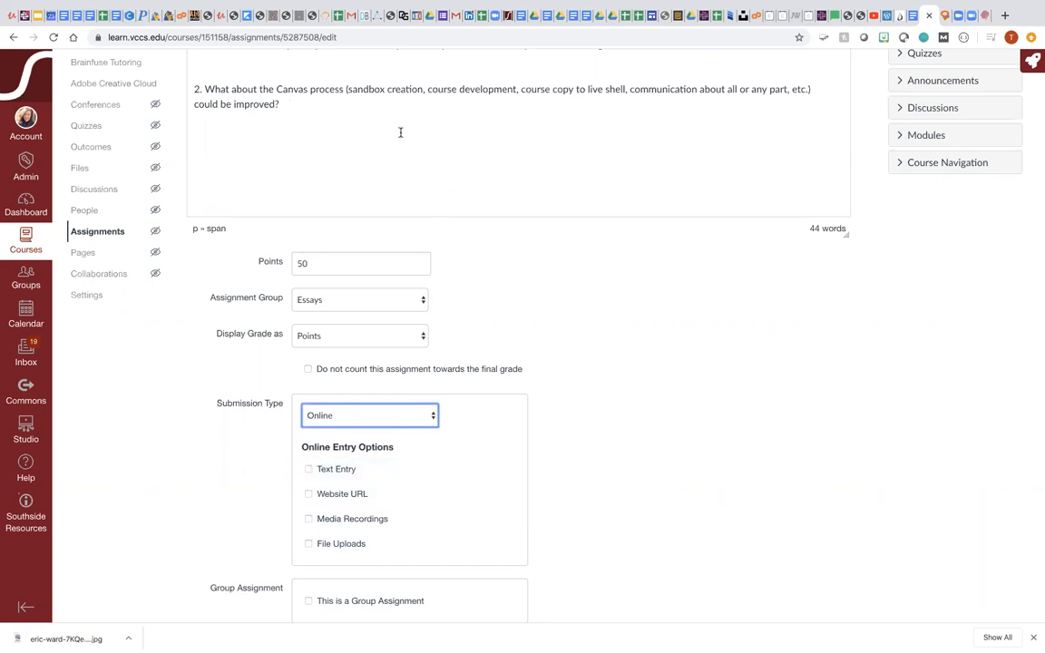
click(308, 471)
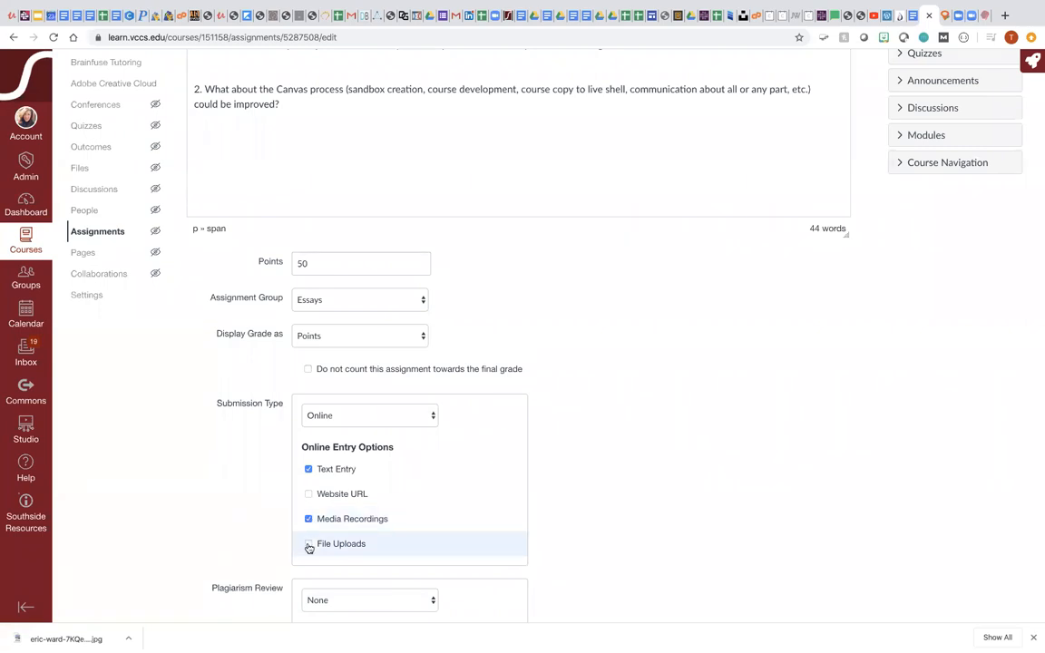
click(309, 545)
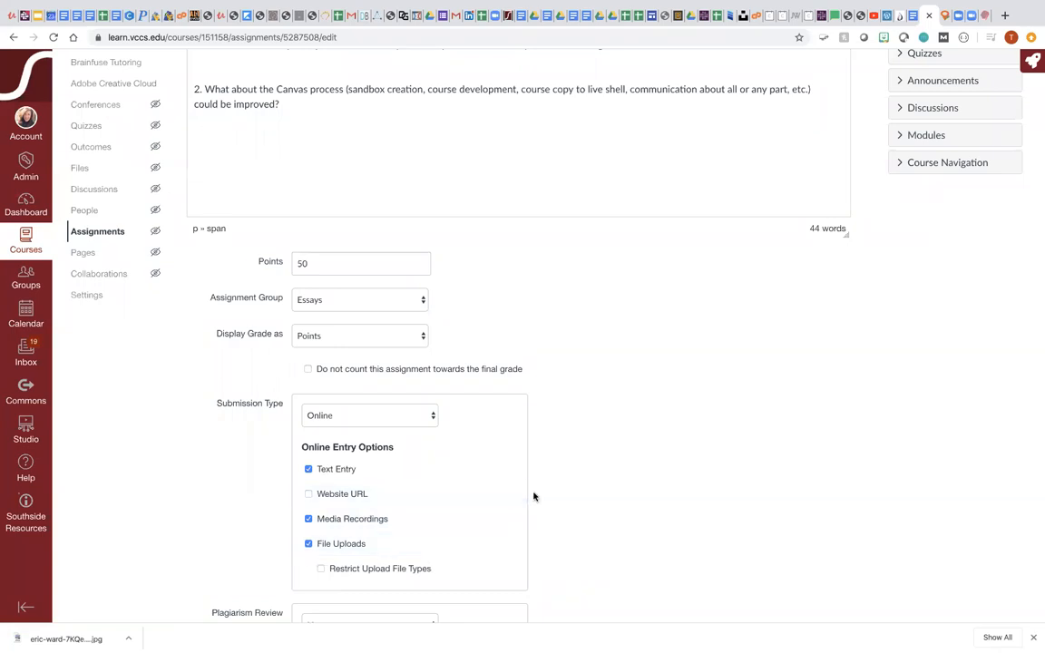
scroll(585, 522, down, 3)
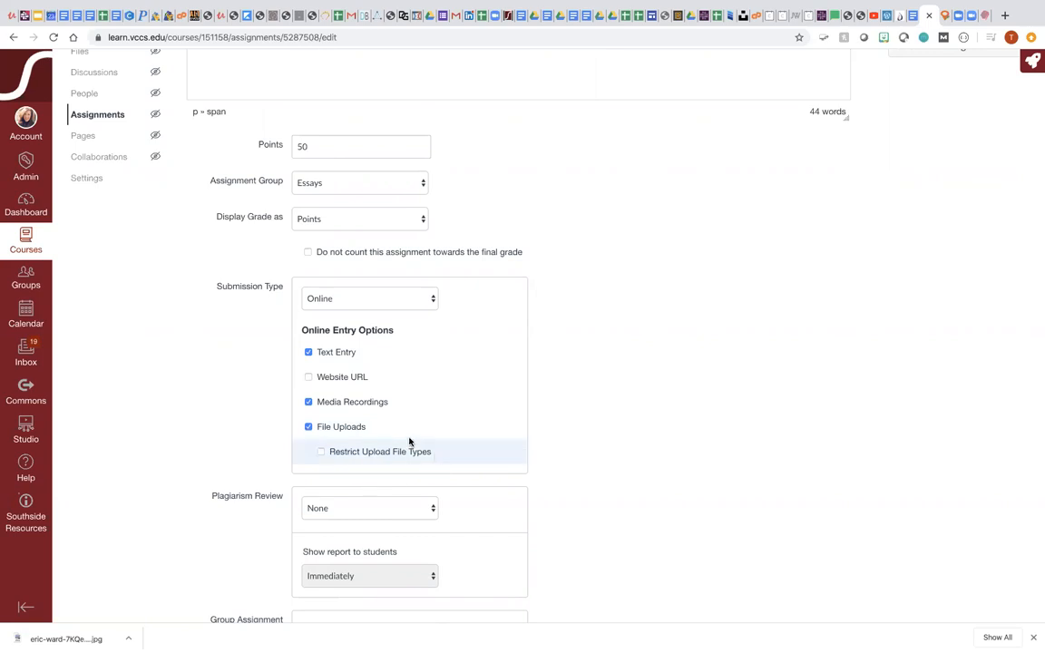
click(321, 452)
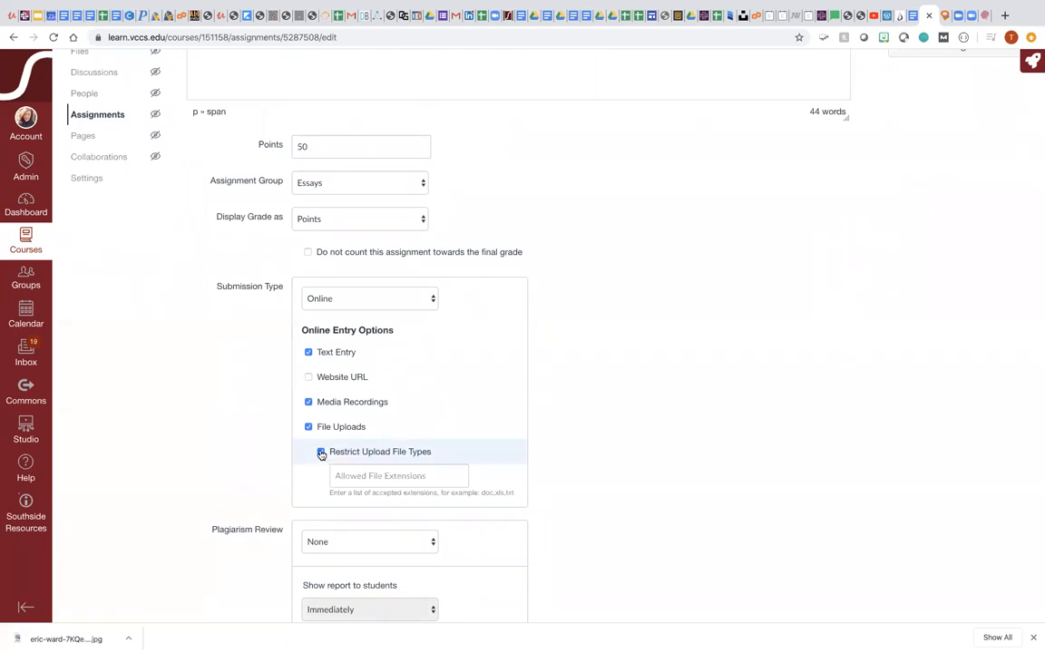
click(321, 451)
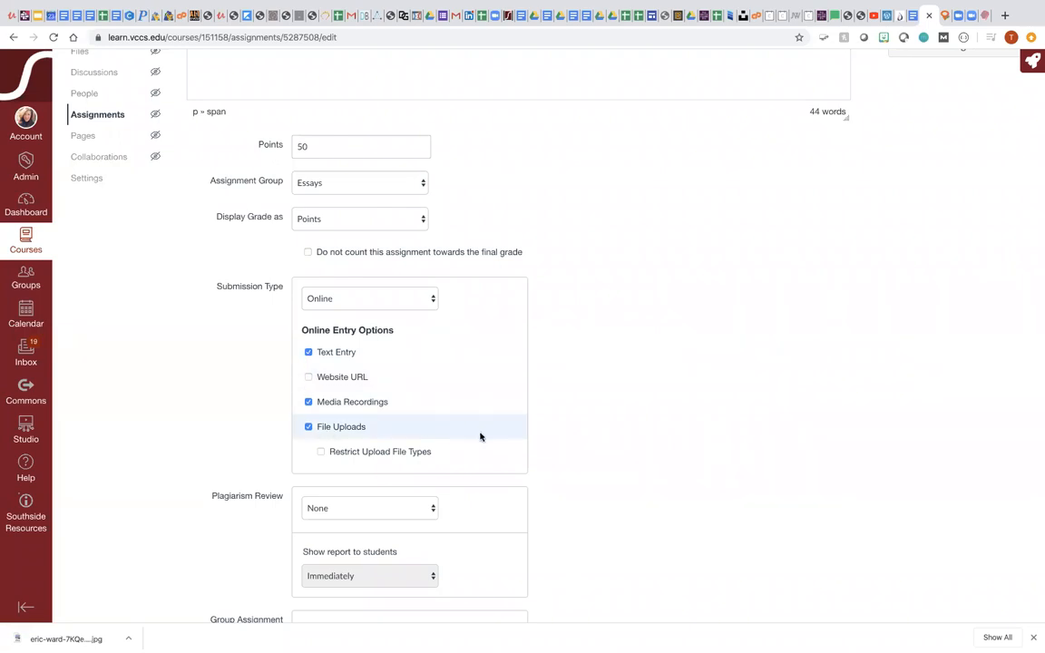
Step: Save and publish the assignment, leaving the plagiarism, group, peer review and assign settings as they are
scroll(480, 437, down, 3)
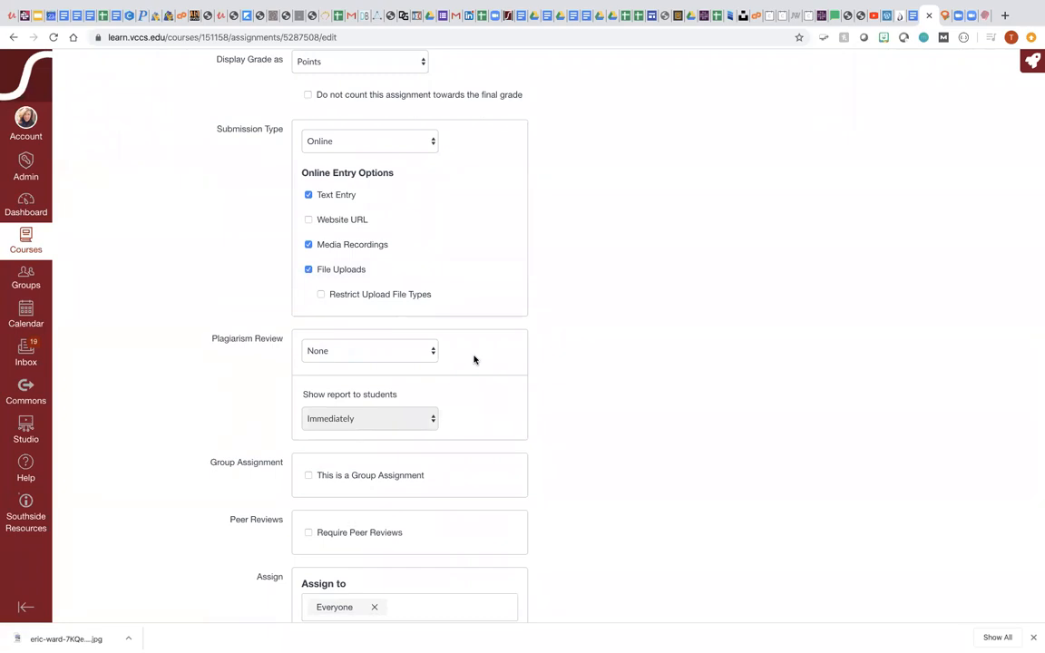
scroll(503, 408, down, 3)
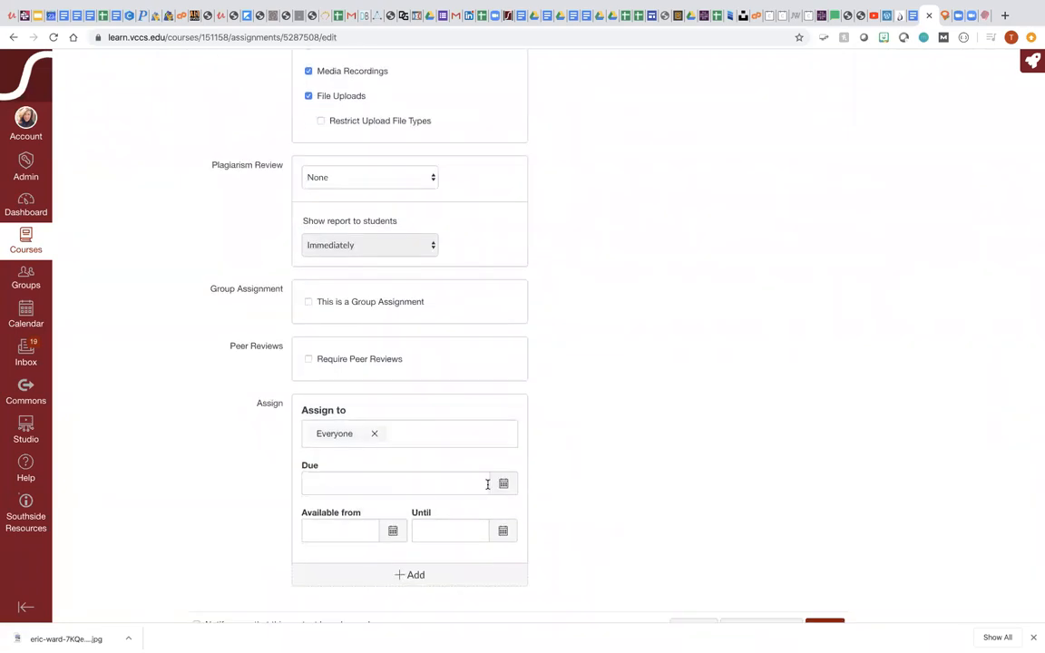
scroll(655, 487, down, 1)
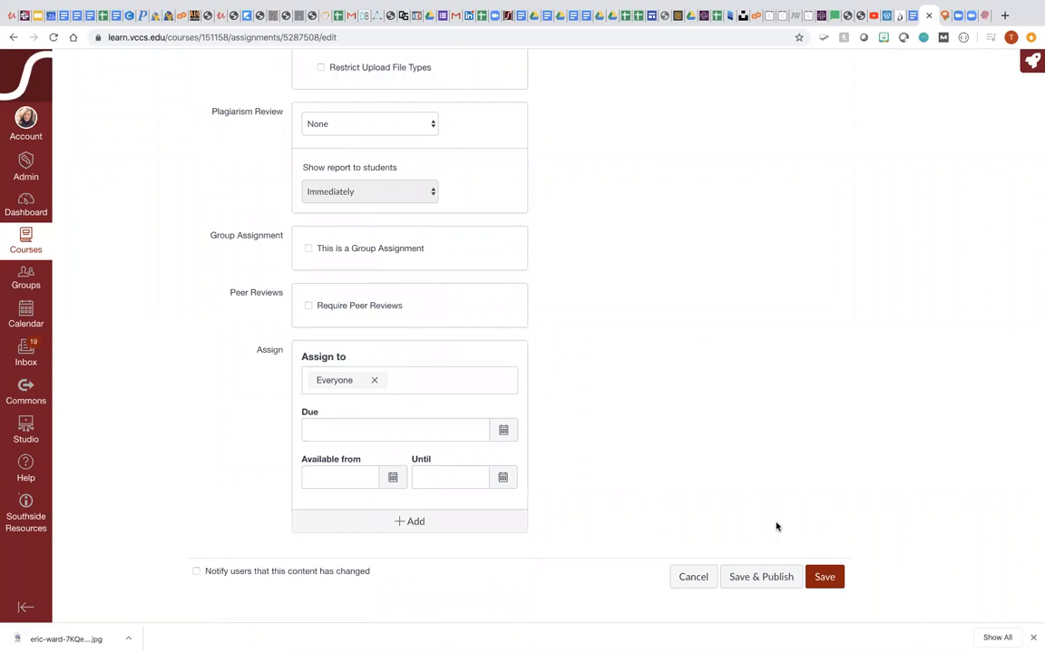
click(763, 584)
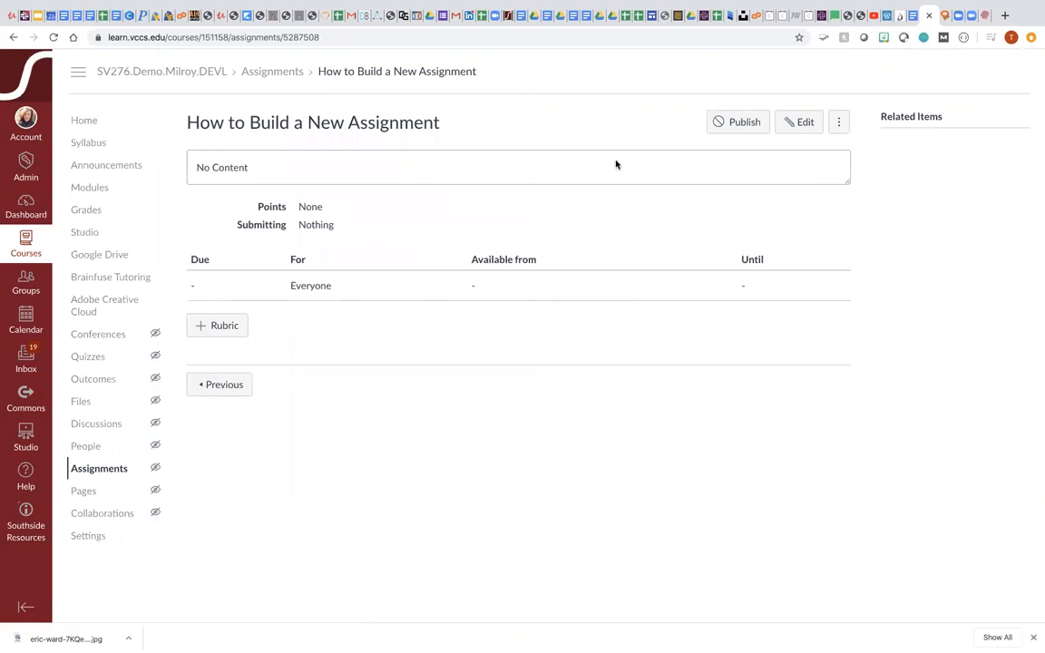
Step: Reopen the assignment for editing, set its due date to March 27, 2020 and save it
click(799, 121)
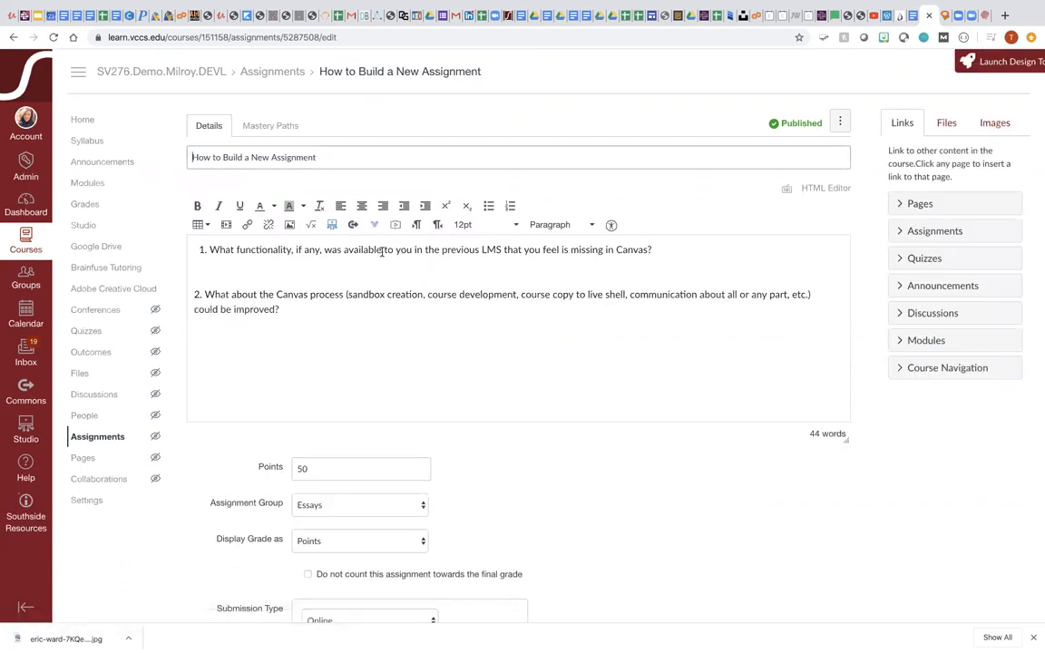
scroll(381, 253, down, 10)
scroll(381, 253, down, 2)
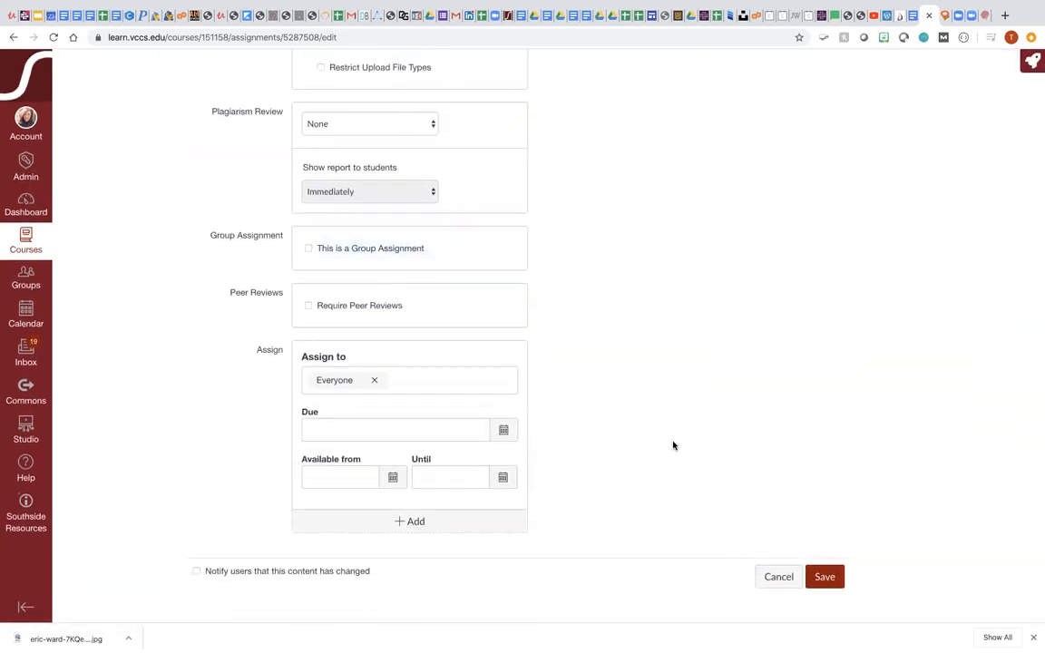
click(503, 433)
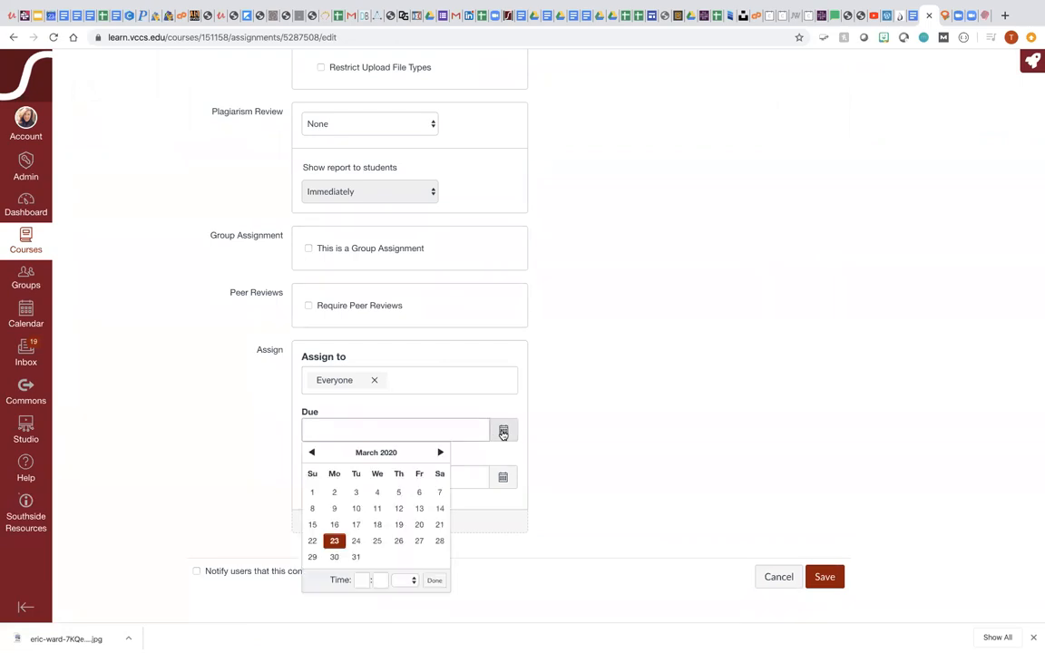
click(419, 540)
click(823, 591)
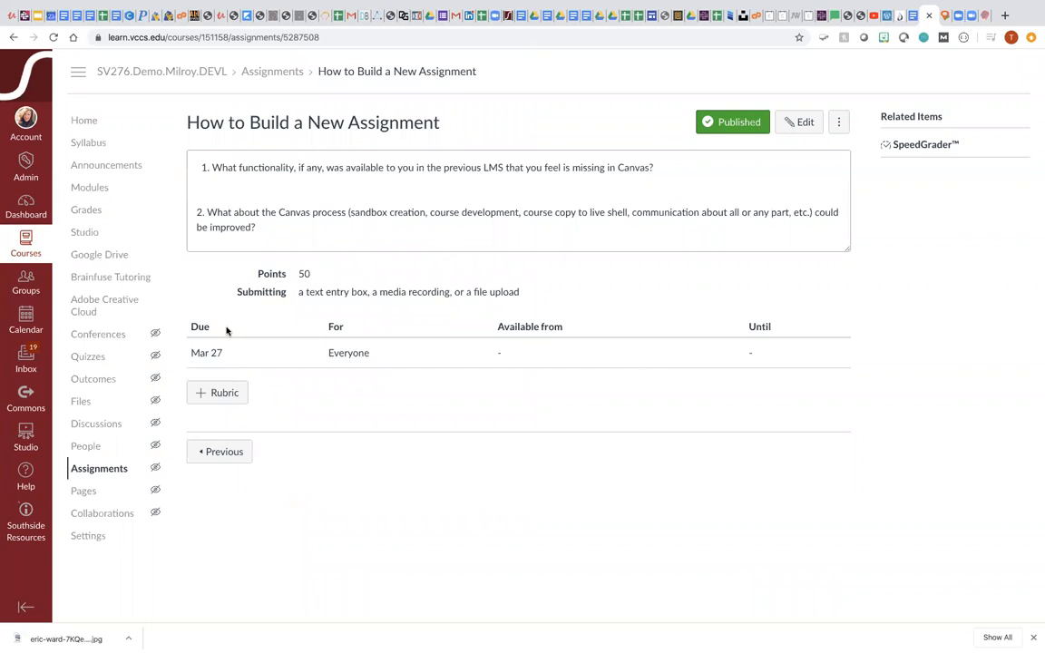
Step: Switch to the "Assignments, Quizzes, & New Quizzes" presentation in Google Slides
click(36, 17)
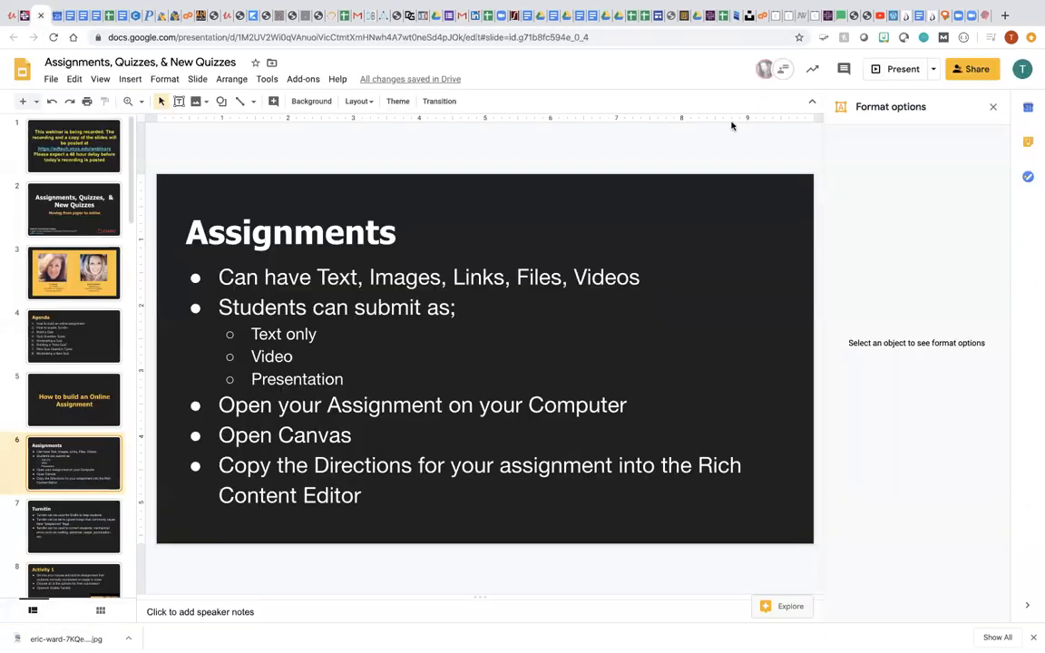
Step: Present the slideshow from the Assignments slide, advance to the Turnitin slide and leave the presentation view
click(889, 70)
click(112, 587)
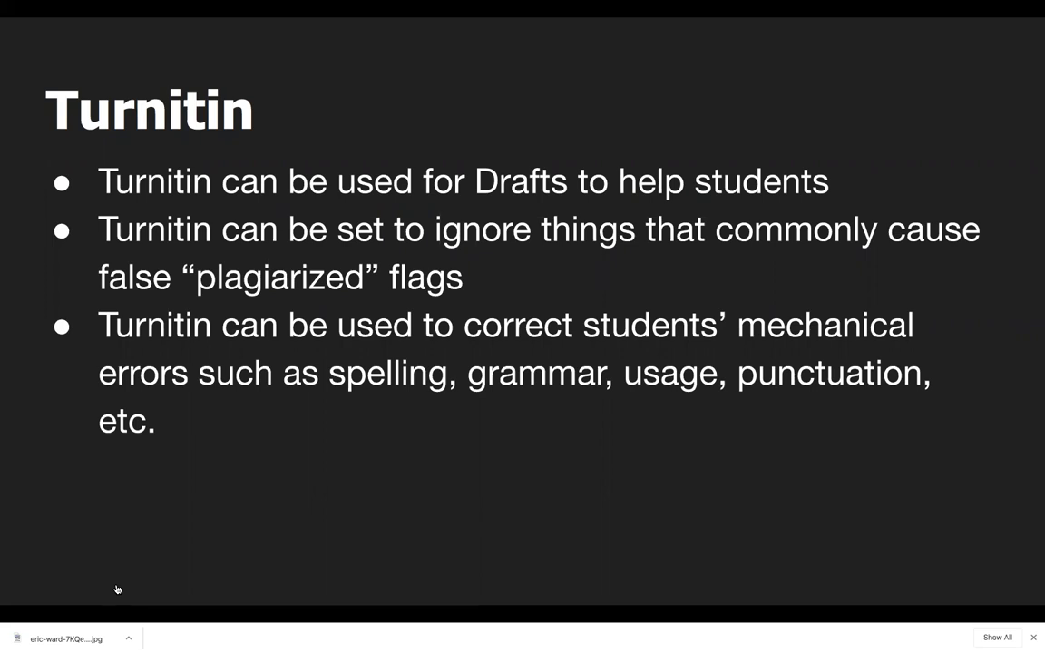
key(Escape)
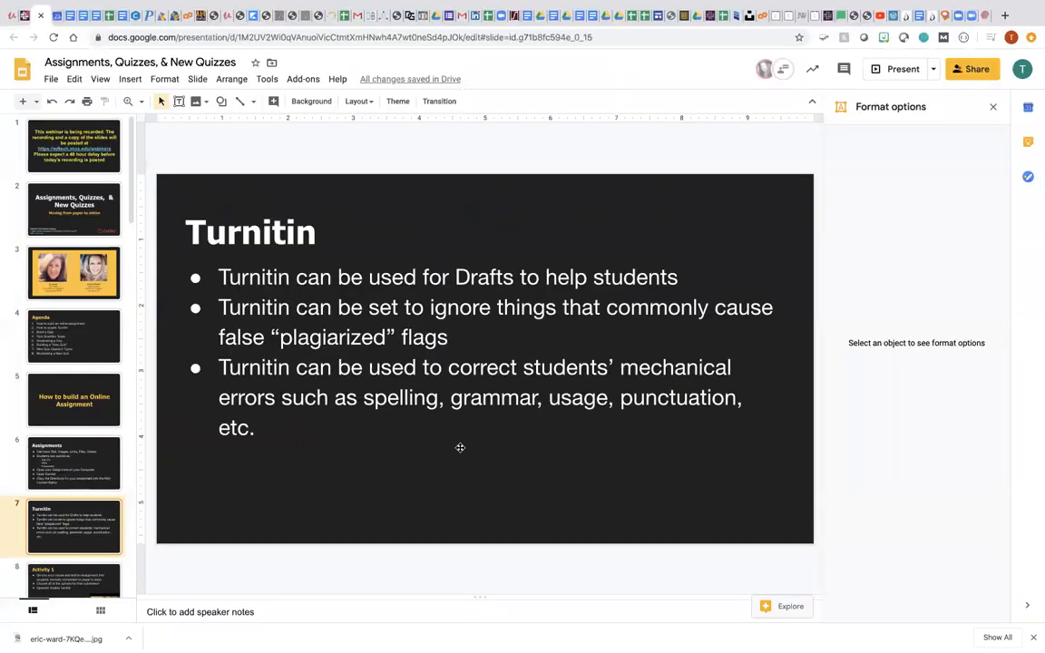
Step: Switch to Canvas, open the "How to Build a New Assignment" assignment for editing and set its plagiarism review to Turnitin
click(934, 15)
click(806, 122)
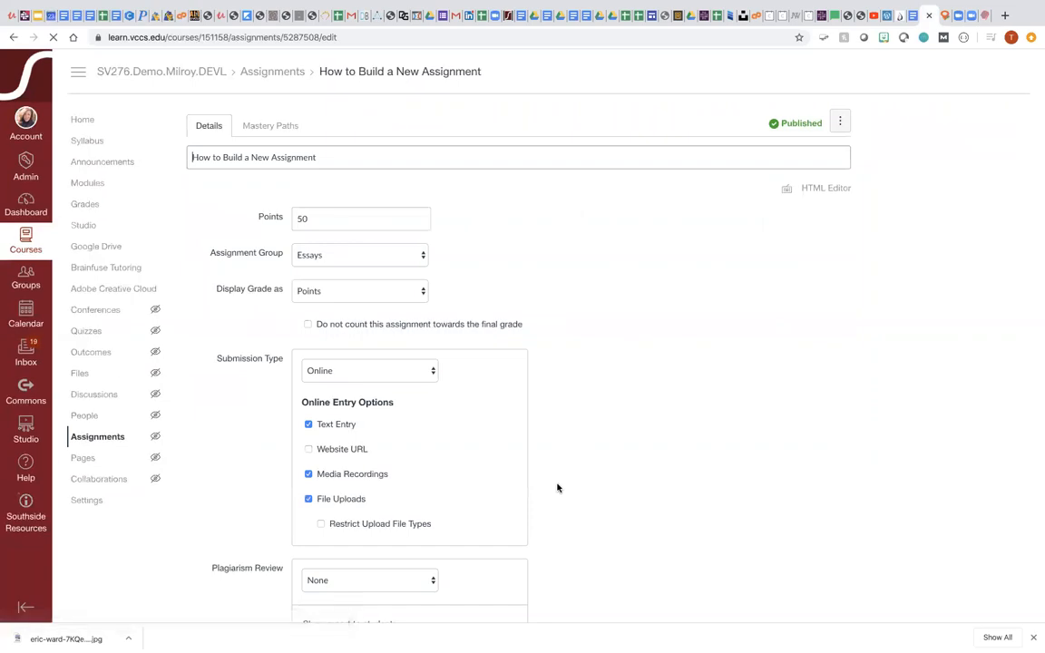
scroll(564, 483, down, 5)
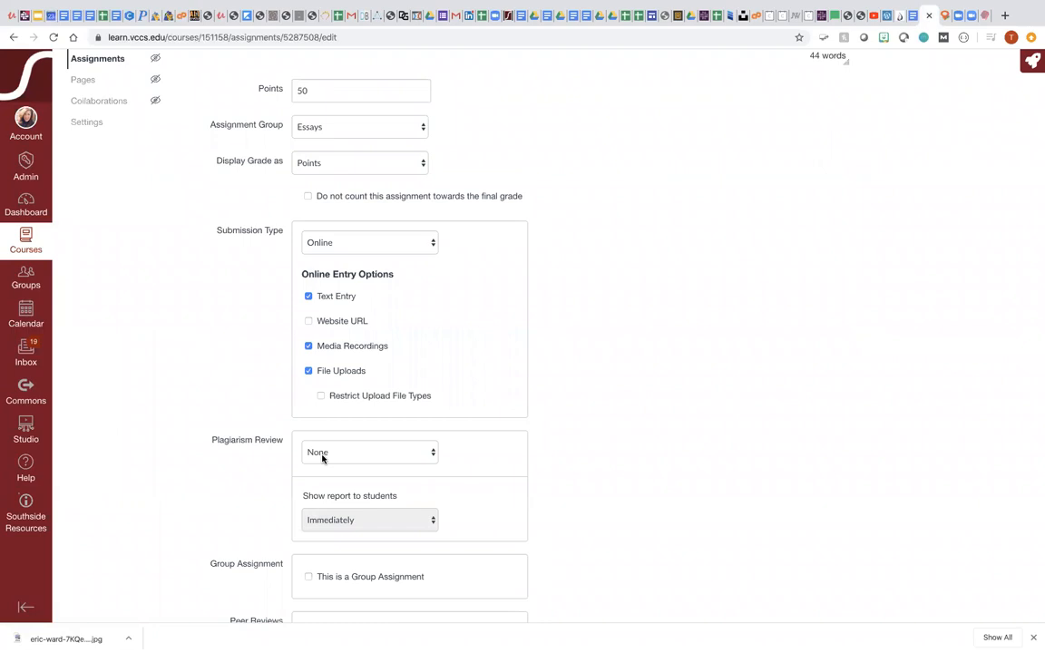
click(433, 452)
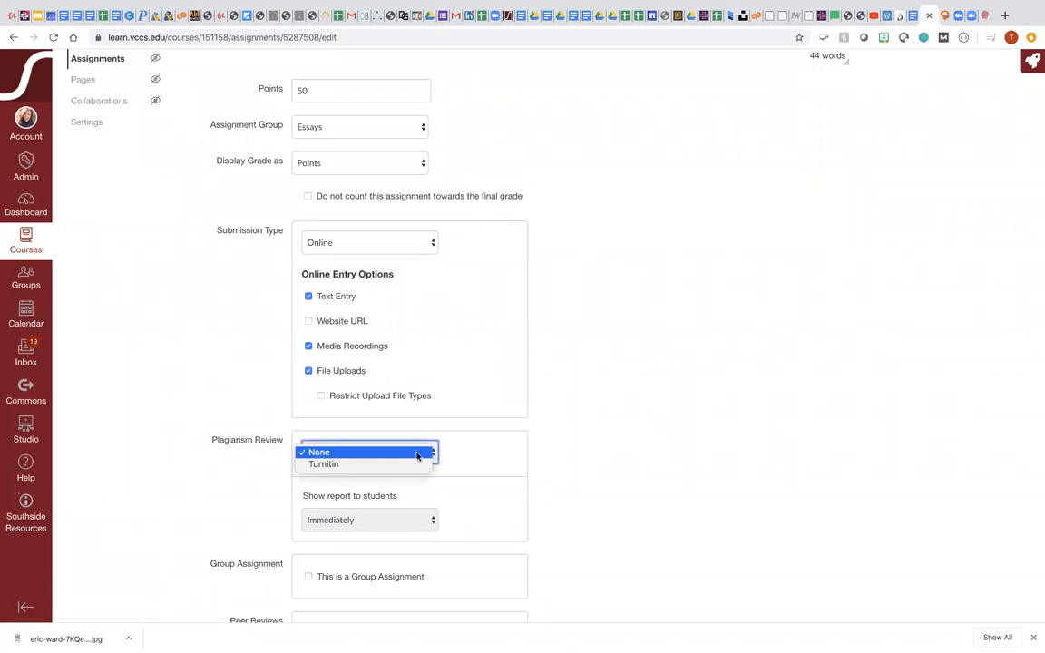
click(382, 465)
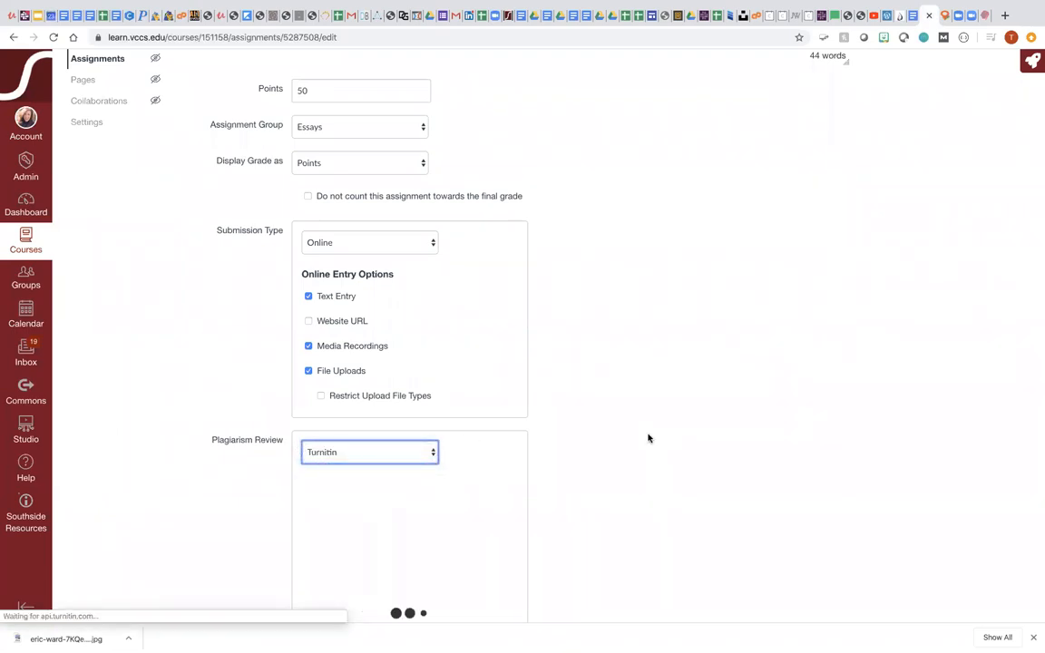
Step: Review the storage choices for Turnitin submissions and keep Standard paper repository selected
scroll(648, 438, down, 5)
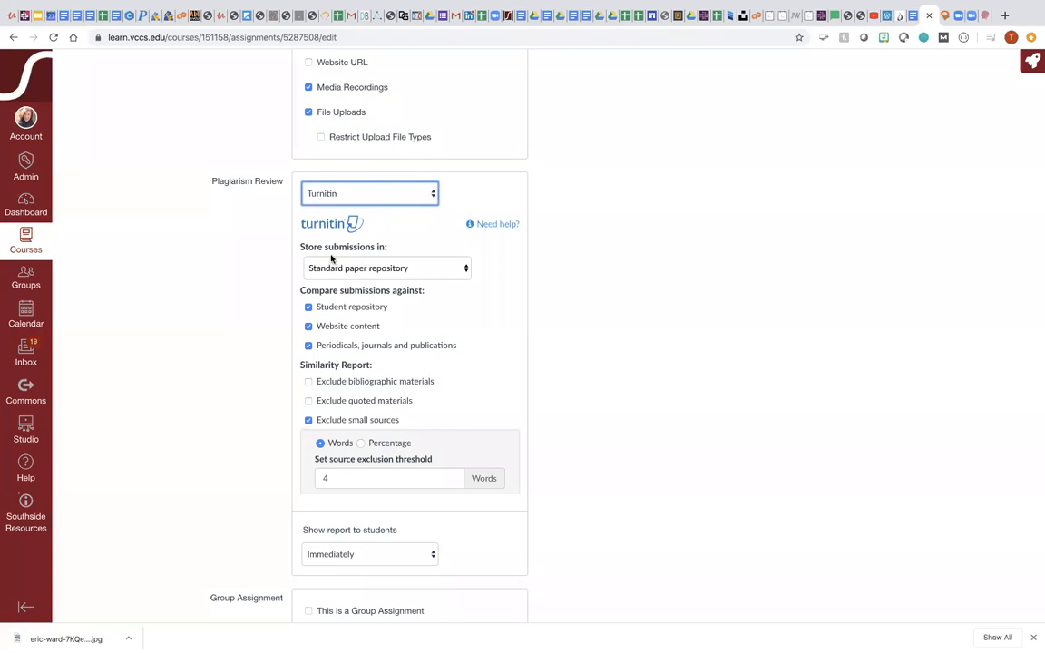
click(466, 271)
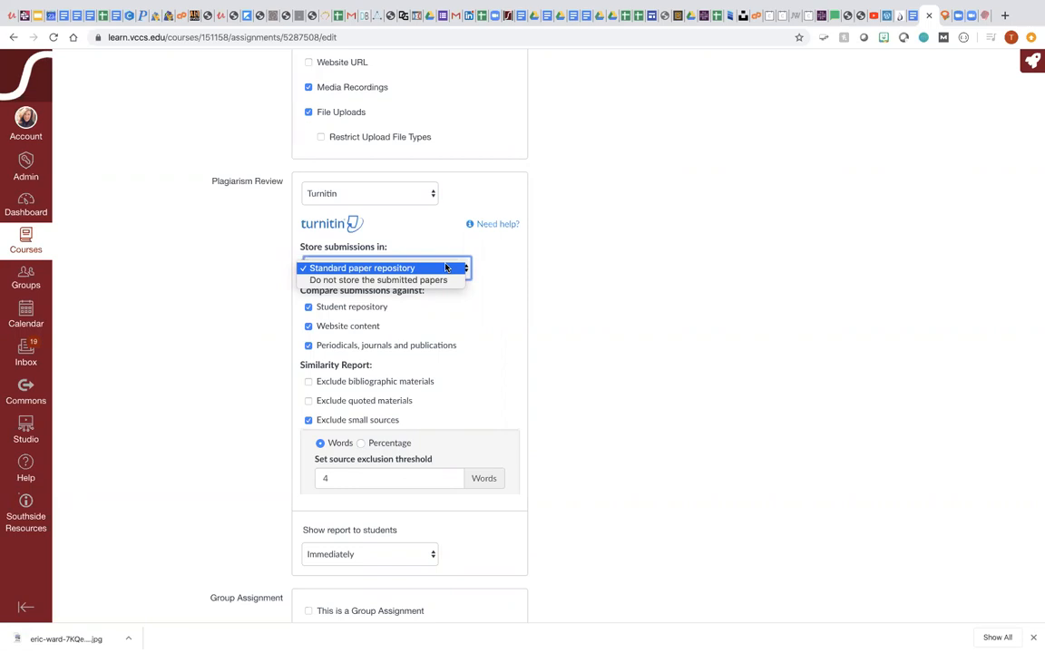
click(445, 268)
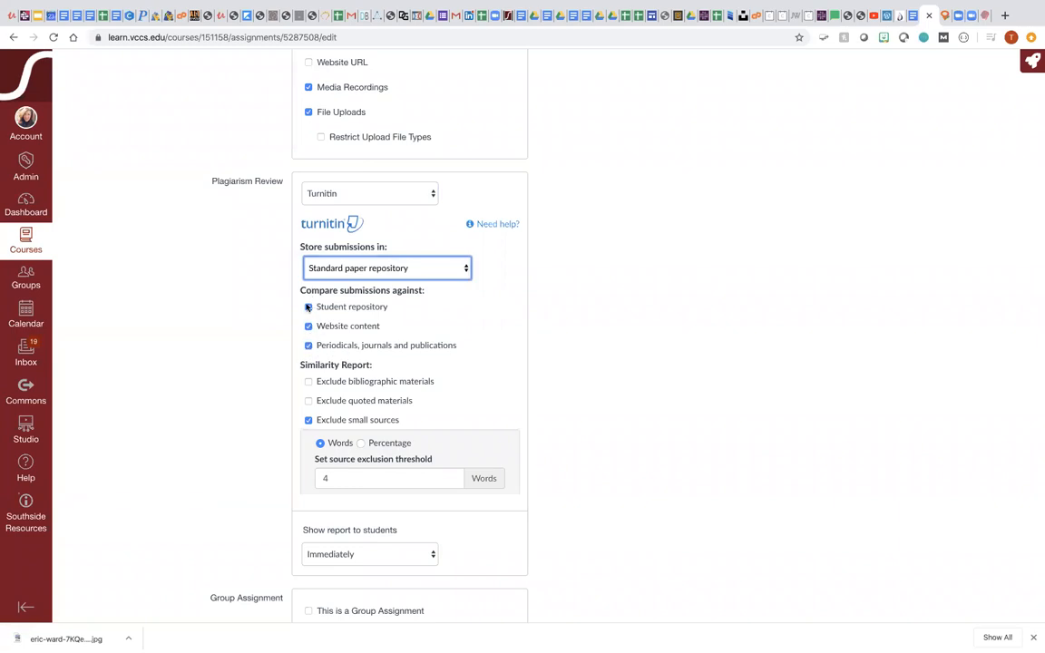
Step: Look through the similarity report settings and choose Advanced as the ETS handbook for grammar checking
scroll(438, 343, down, 4)
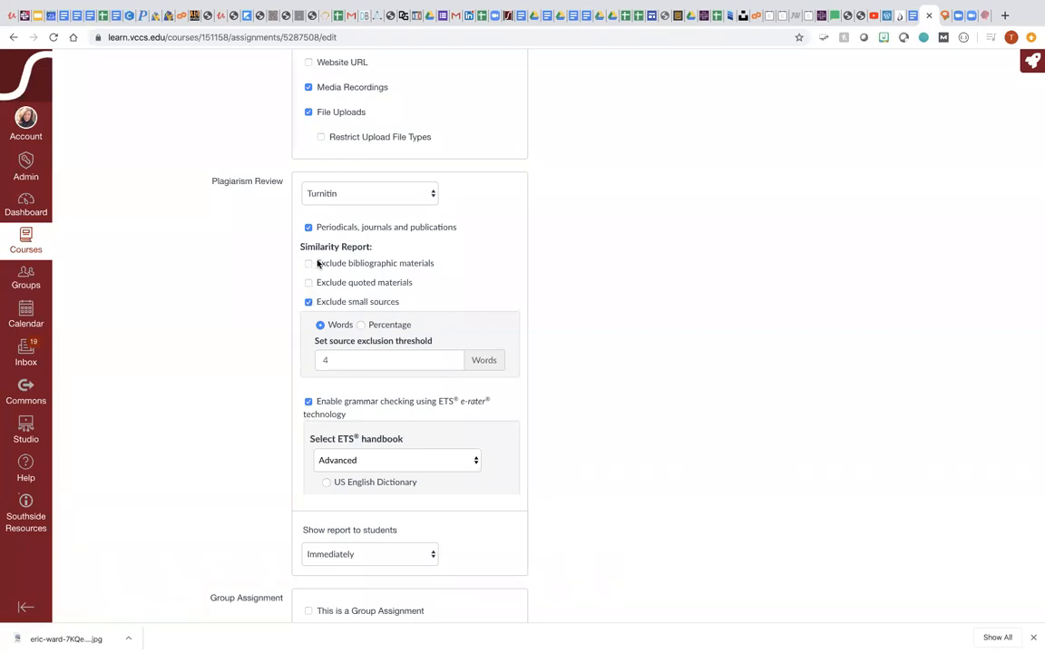
scroll(576, 321, down, 3)
scroll(576, 321, down, 2)
scroll(563, 304, up, 2)
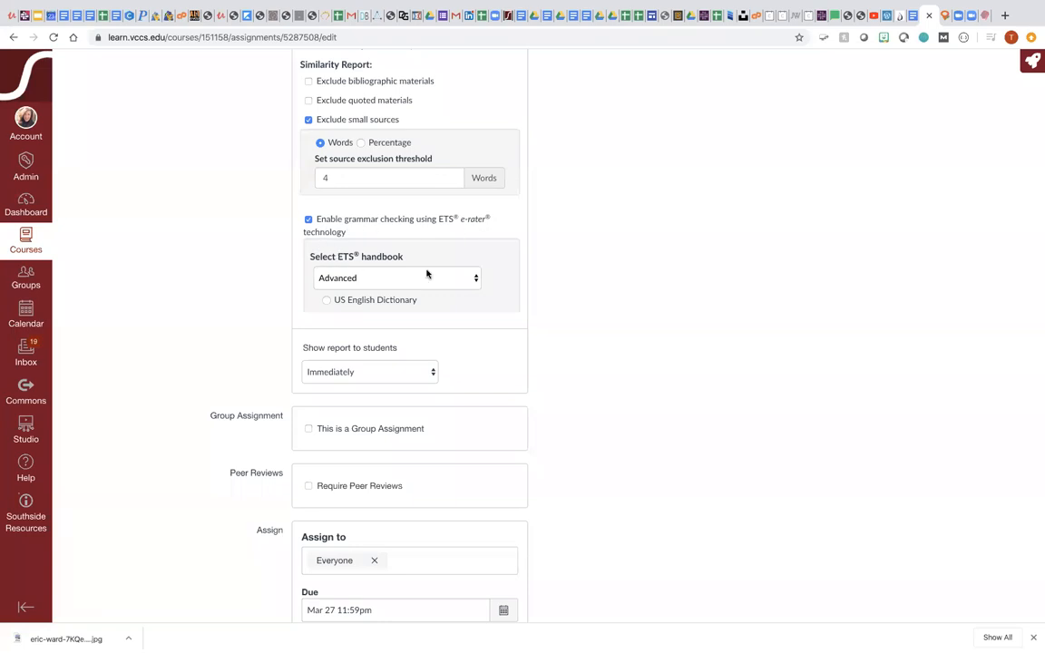
click(477, 281)
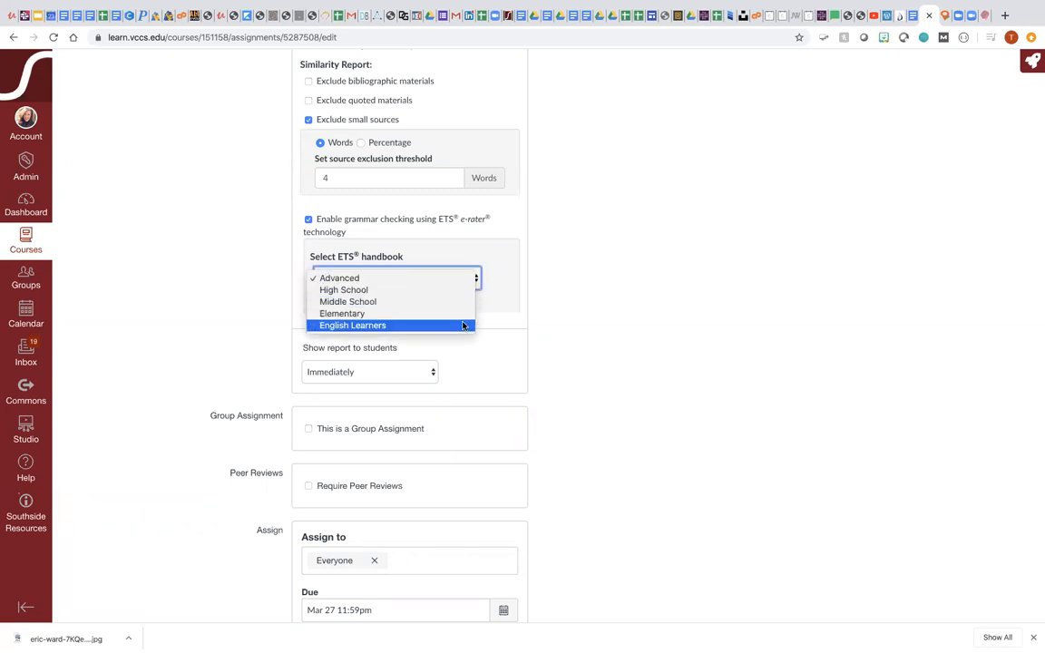
click(471, 279)
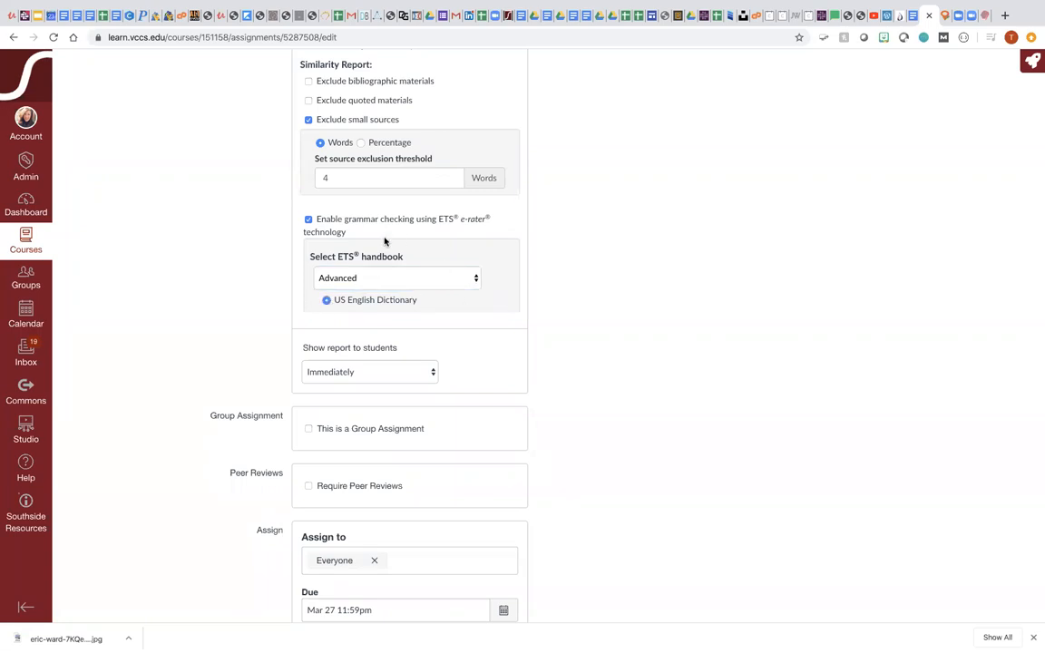
Step: Turn ETS e-rater grammar checking off and back on, and set its dictionary to Both US and UK
click(309, 221)
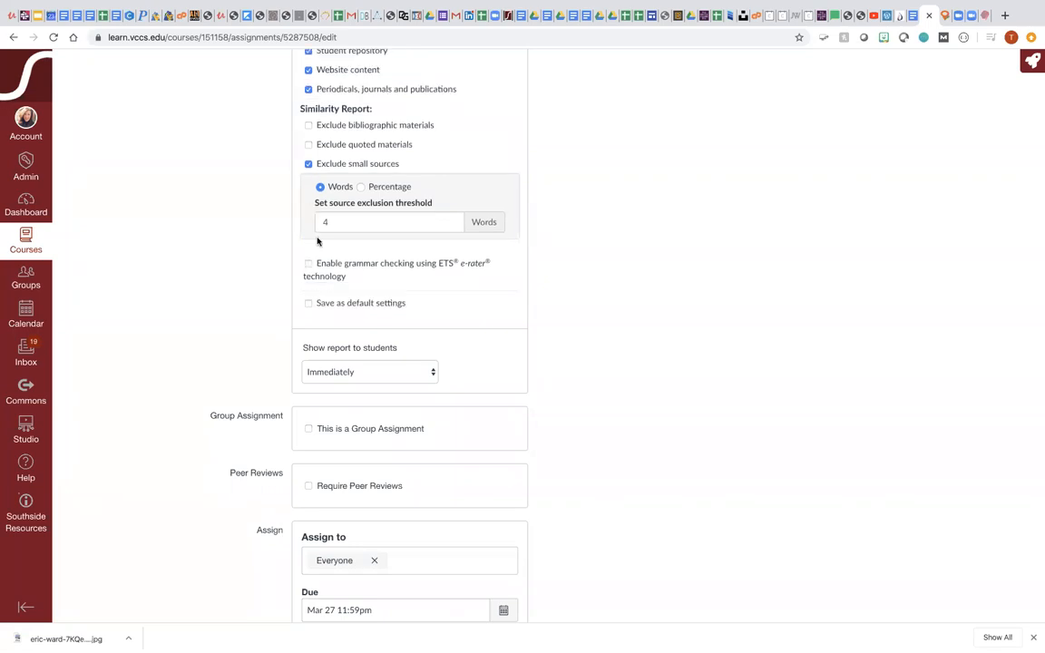
click(309, 265)
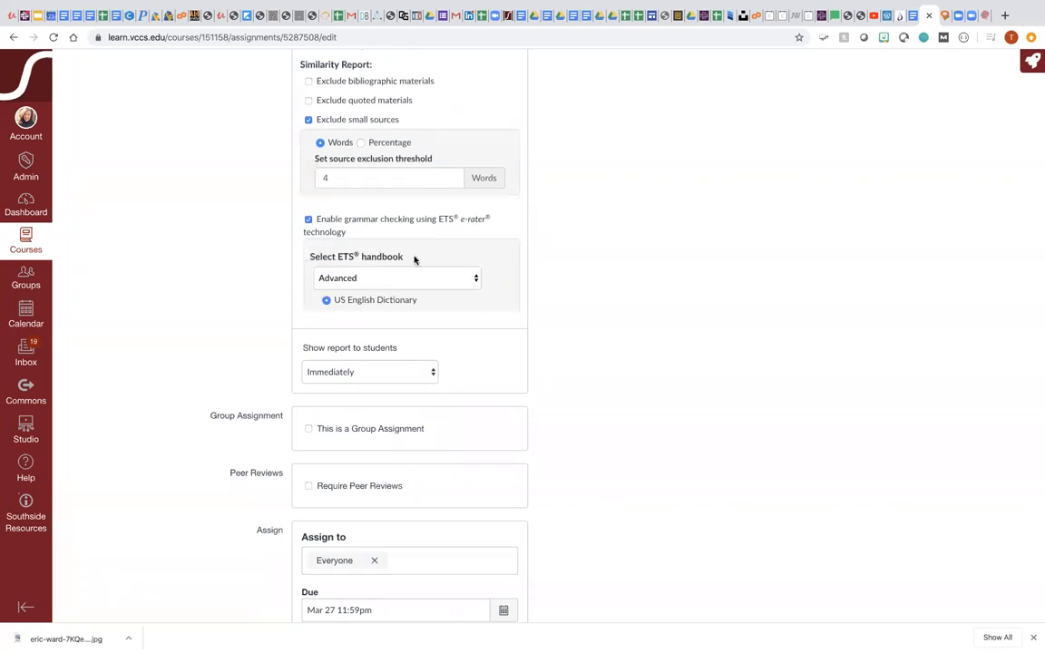
scroll(490, 278, down, 4)
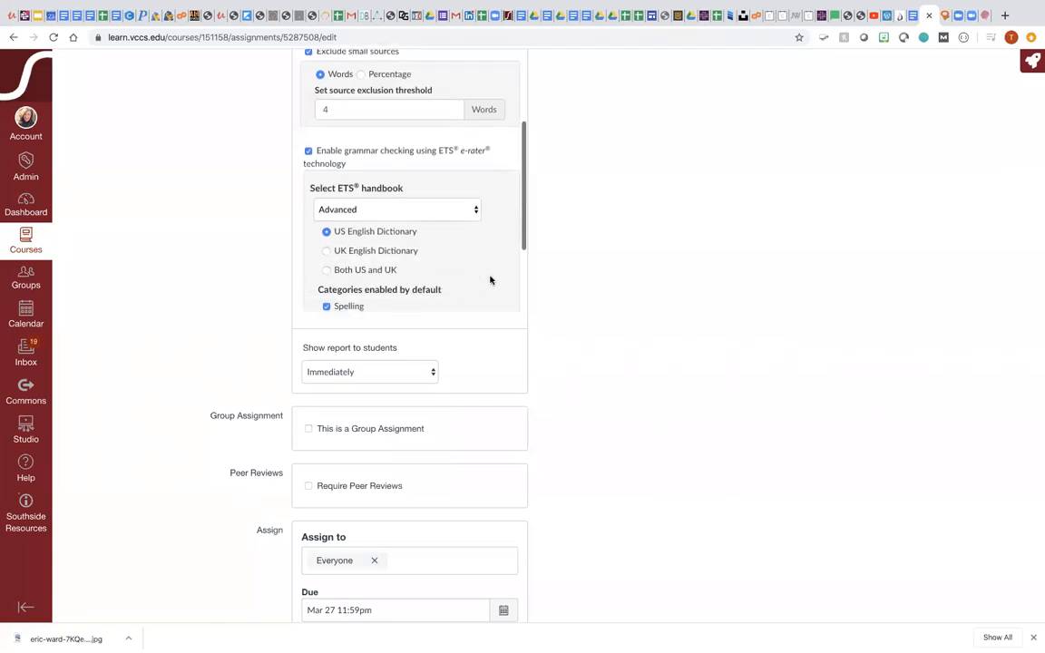
click(327, 201)
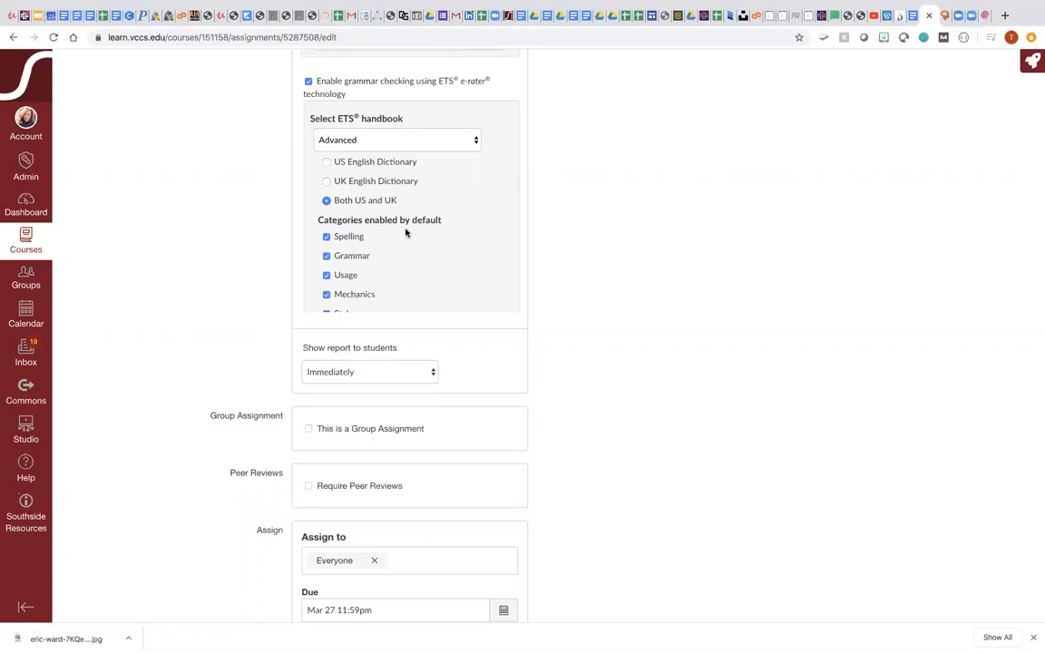
Step: Examine the grammar checking categories and the remaining Turnitin options of the assignment
scroll(405, 233, down, 2)
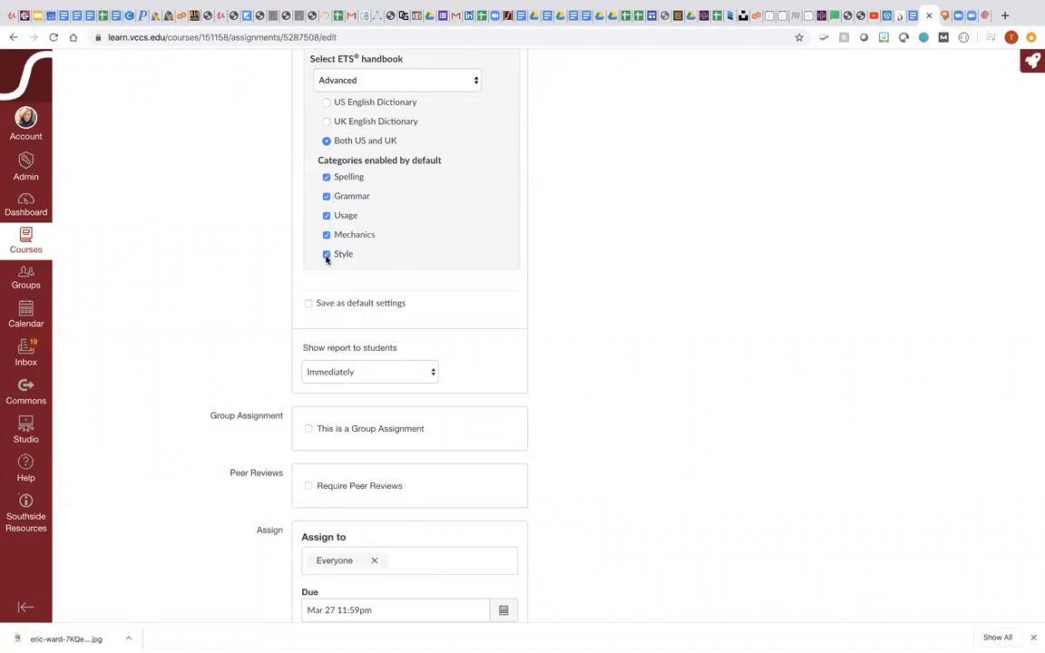
scroll(326, 261, down, 1)
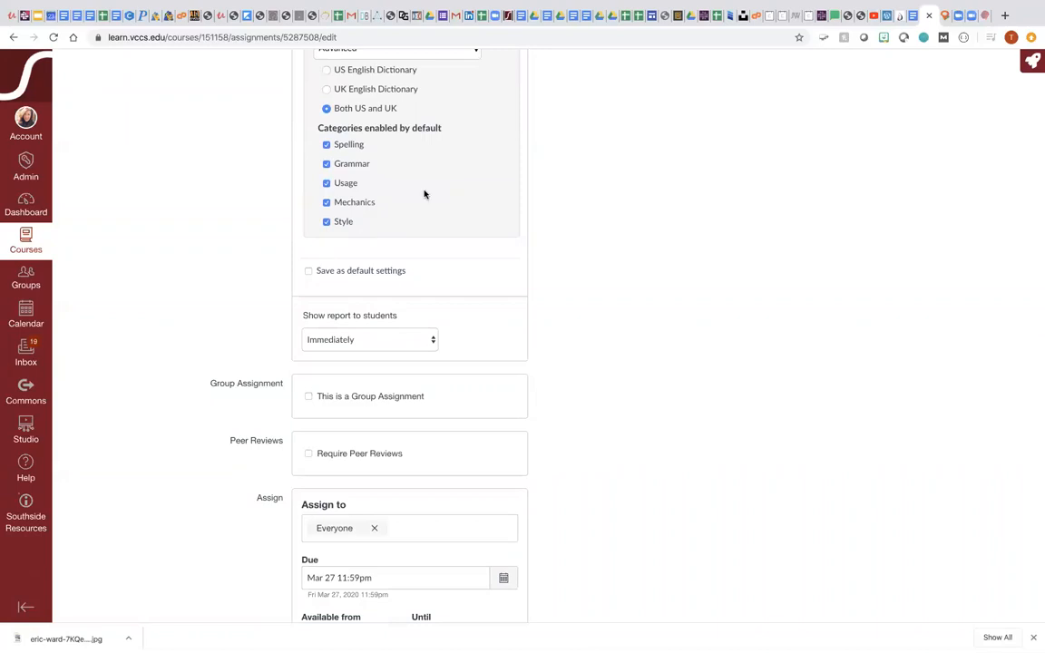
scroll(424, 194, up, 2)
scroll(424, 194, down, 1)
scroll(632, 156, up, 5)
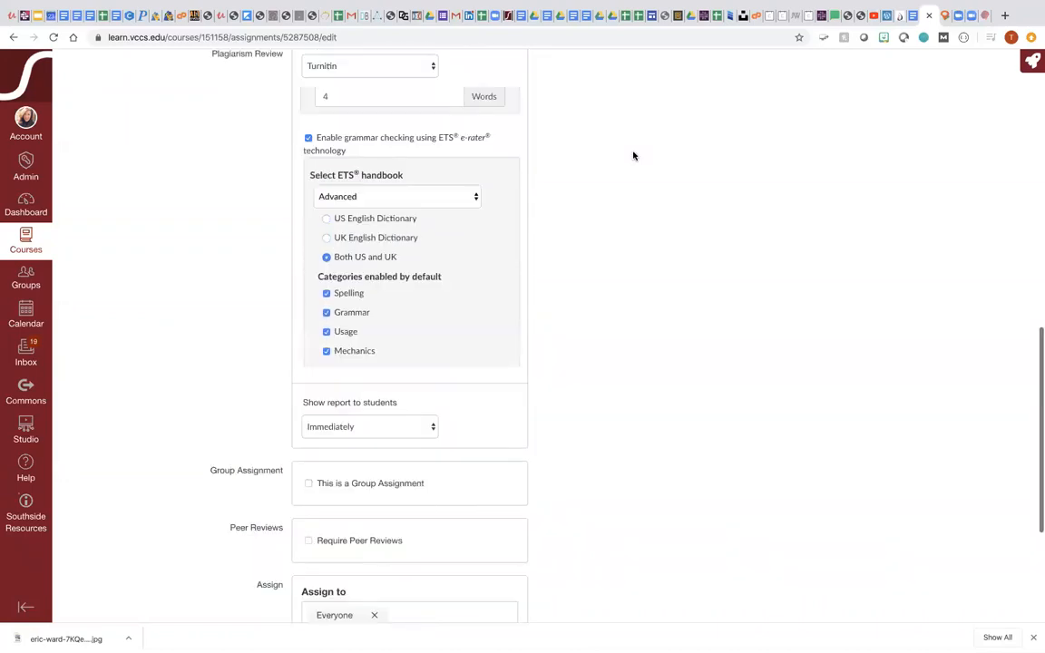
scroll(471, 313, down, 3)
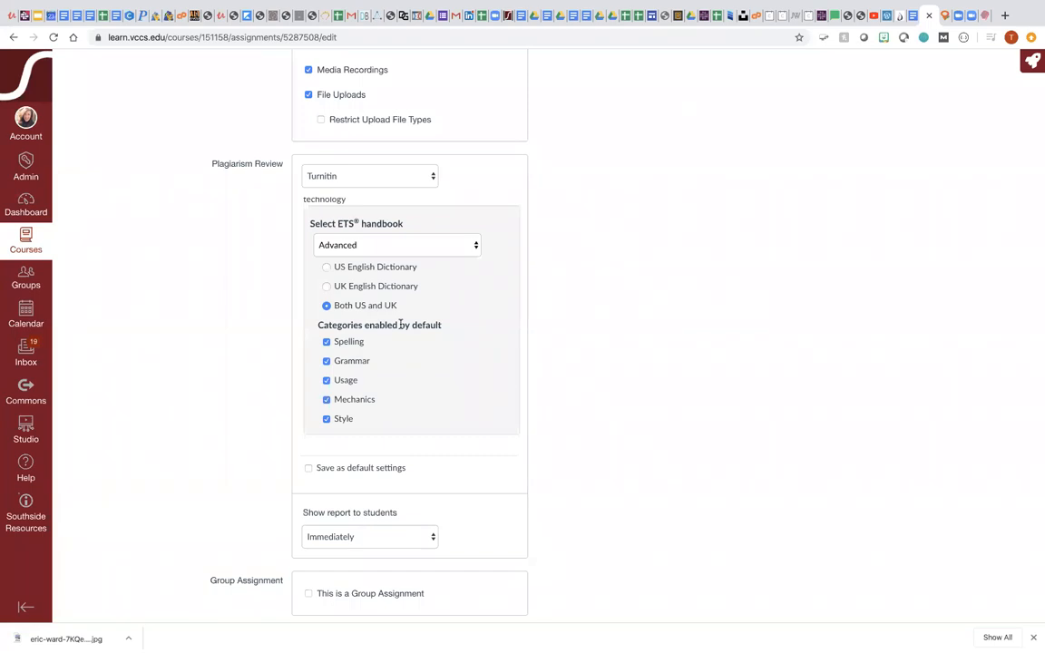
scroll(612, 367, down, 3)
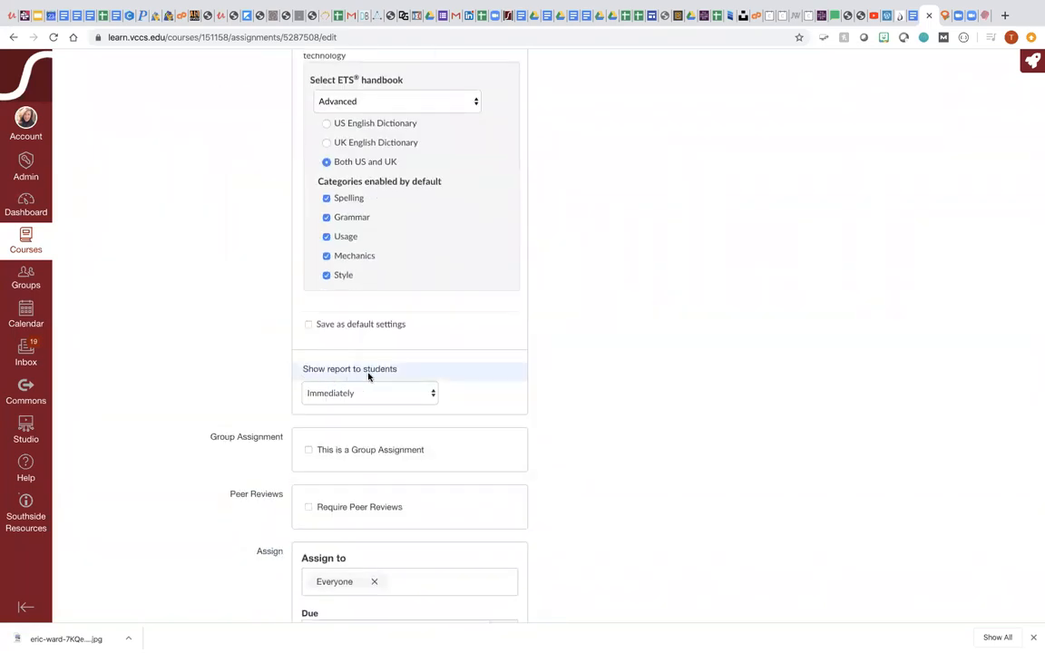
Step: Review when the report is shown to students, keep it at Immediately and save the assignment
click(431, 402)
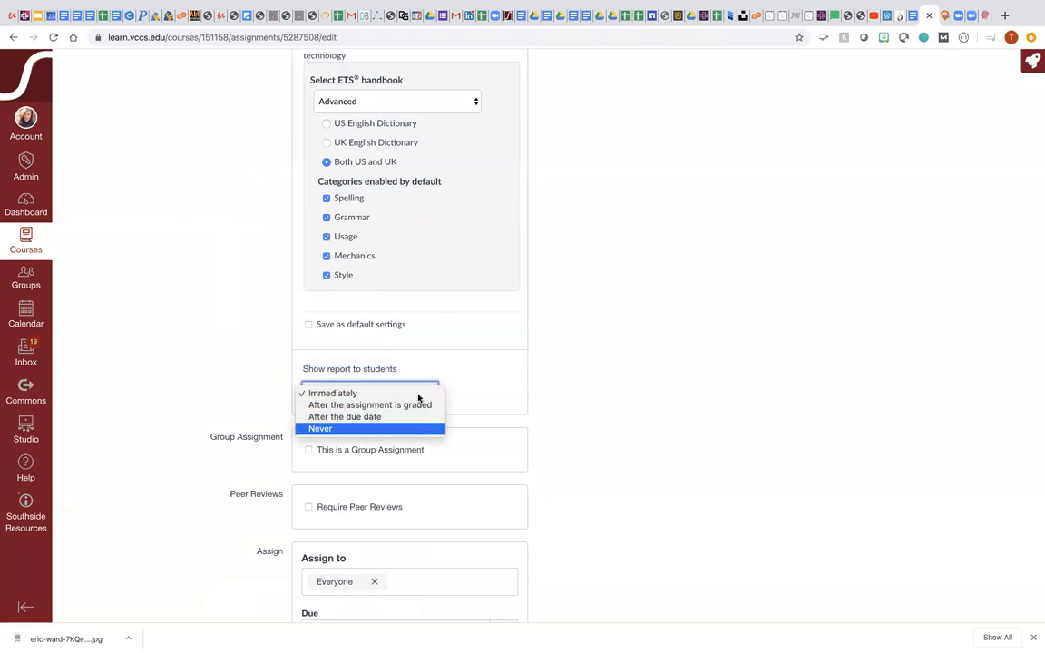
click(607, 332)
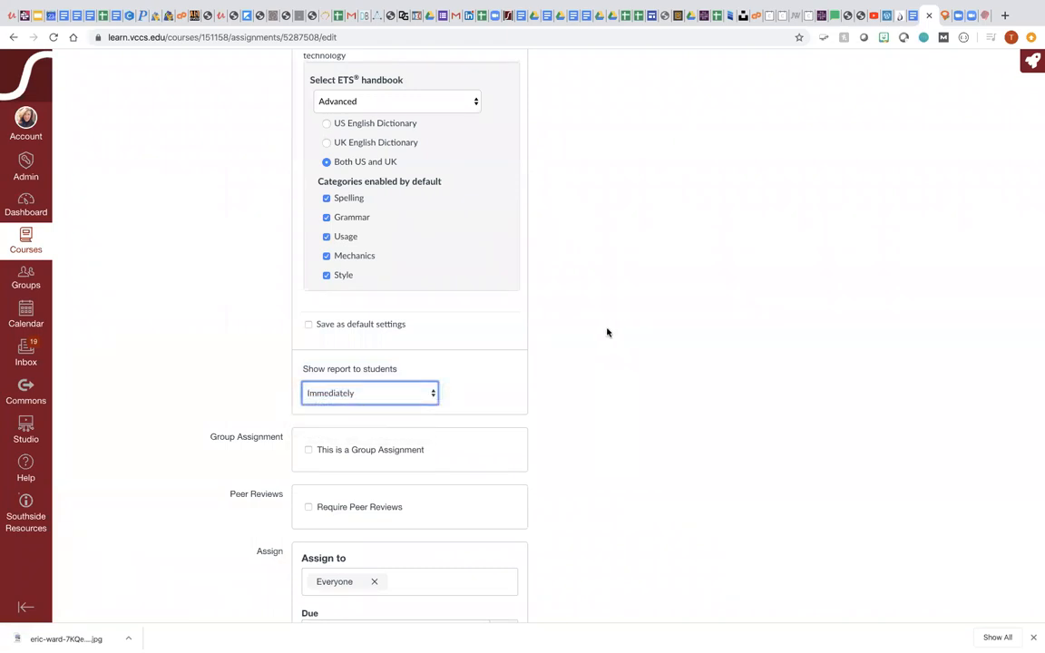
scroll(606, 332, down, 3)
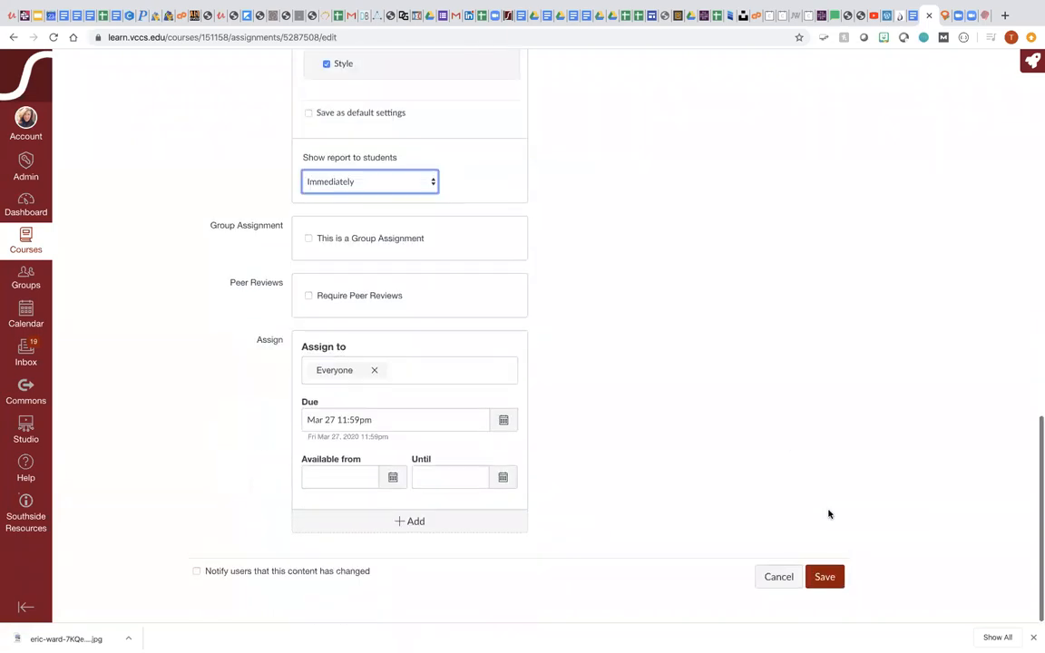
click(825, 578)
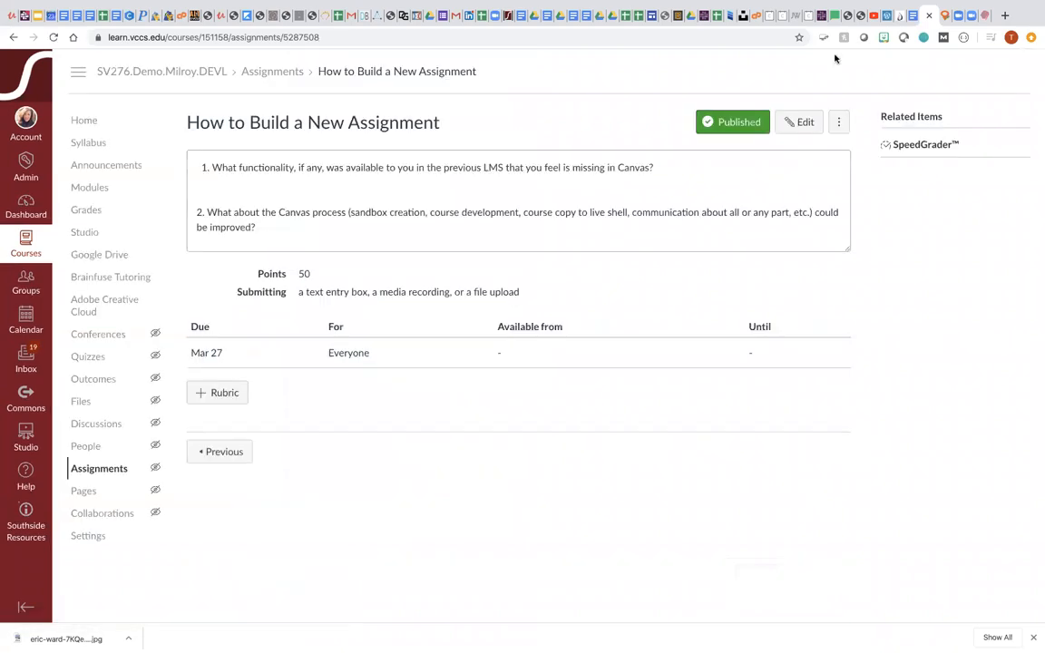
Step: Switch to the Google Slides presentation, present the Activity 1 slide and play its 2 Minute Timer video
click(37, 15)
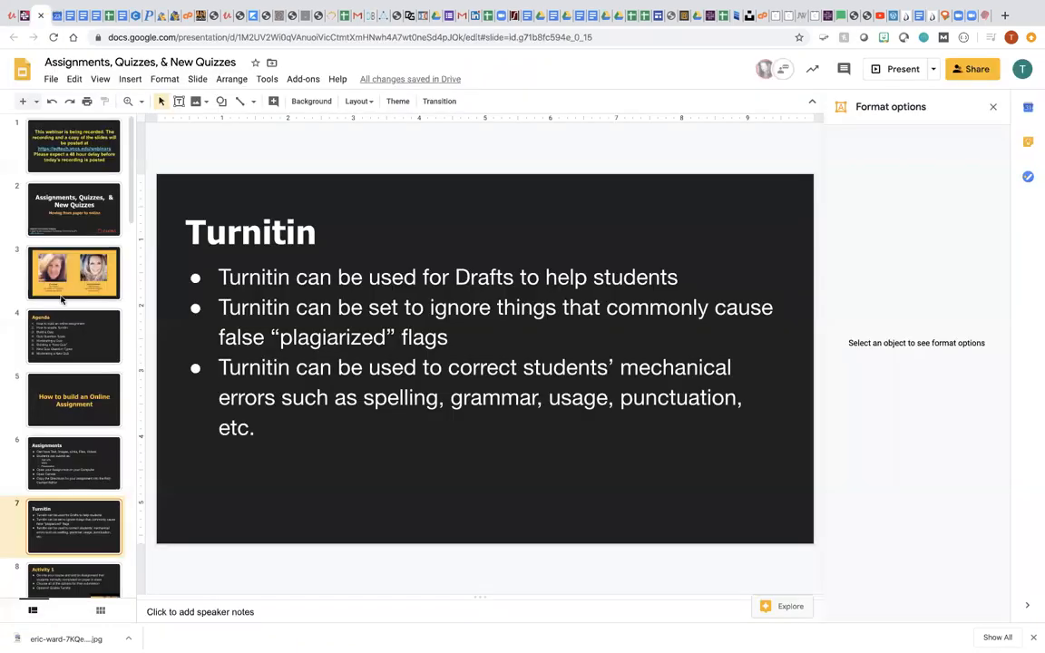
click(901, 69)
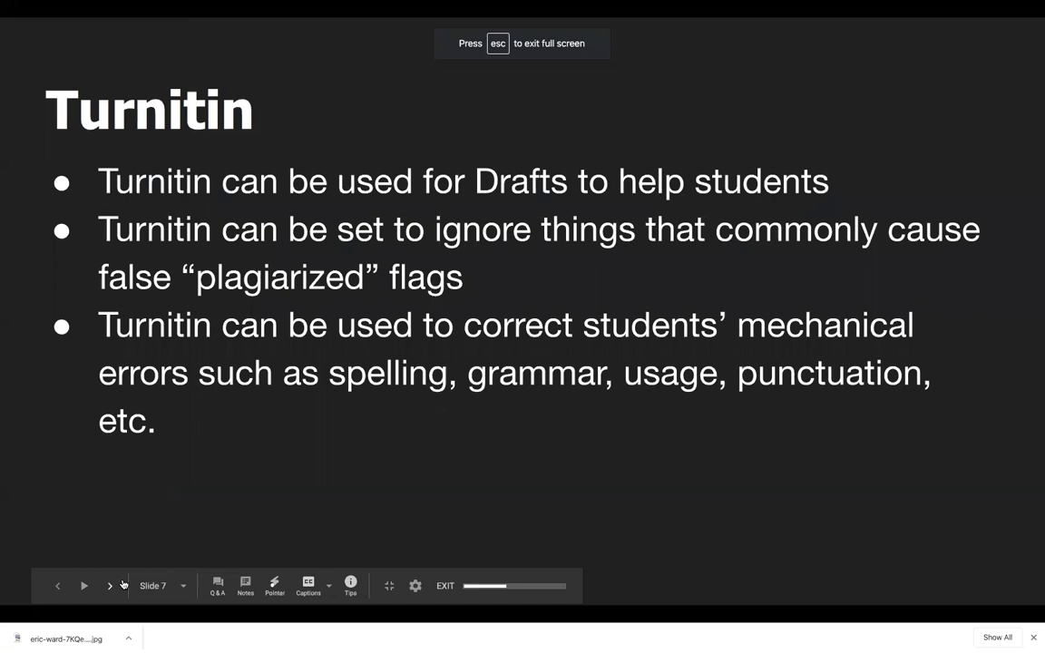
click(108, 587)
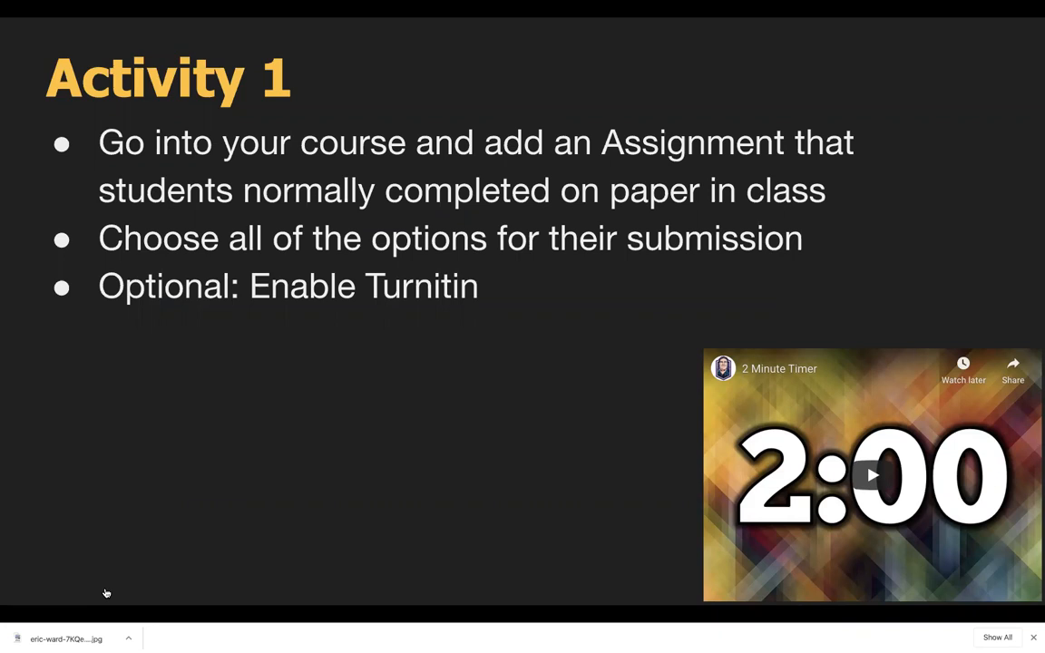
click(872, 478)
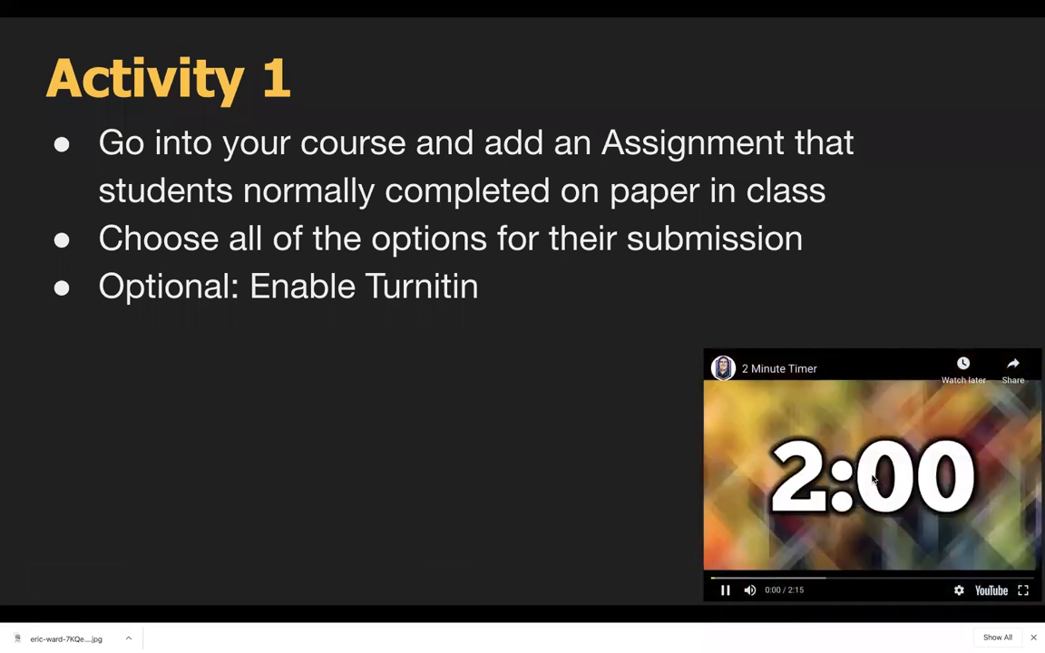
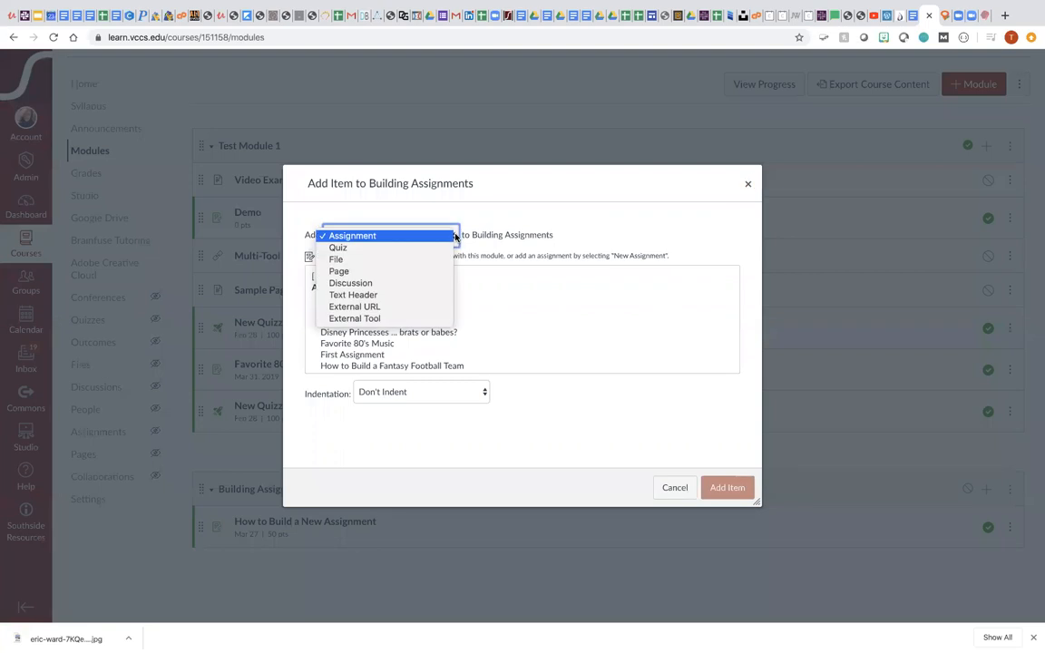
Step: Add a new quiz named "Legacy/Classic Quiz Option1" in the Quizzes group to the Building Assignments module
click(440, 248)
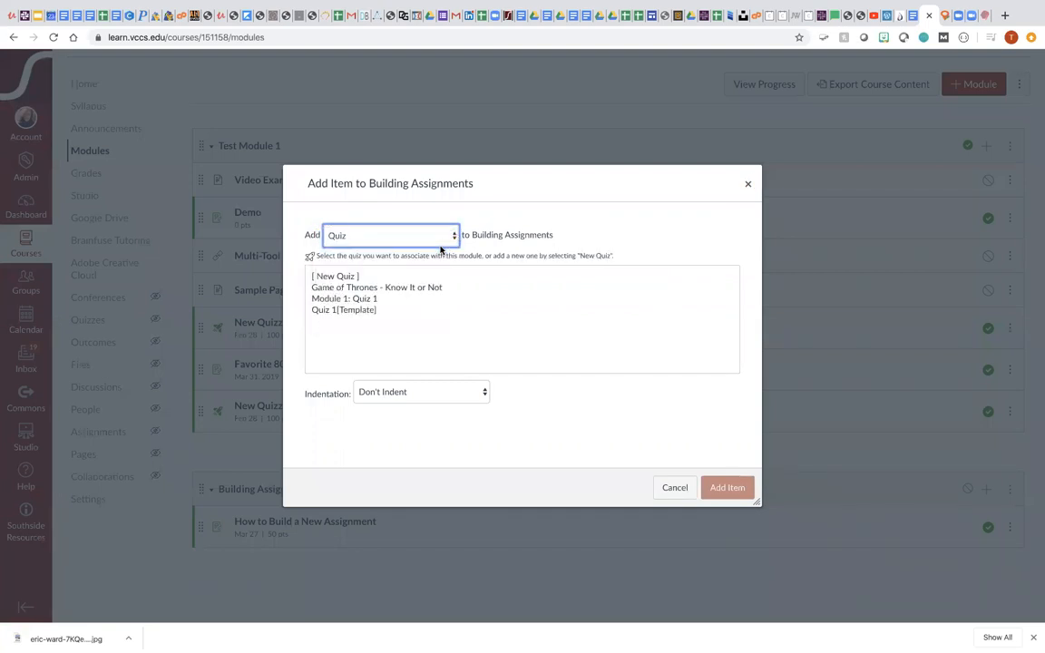
click(346, 277)
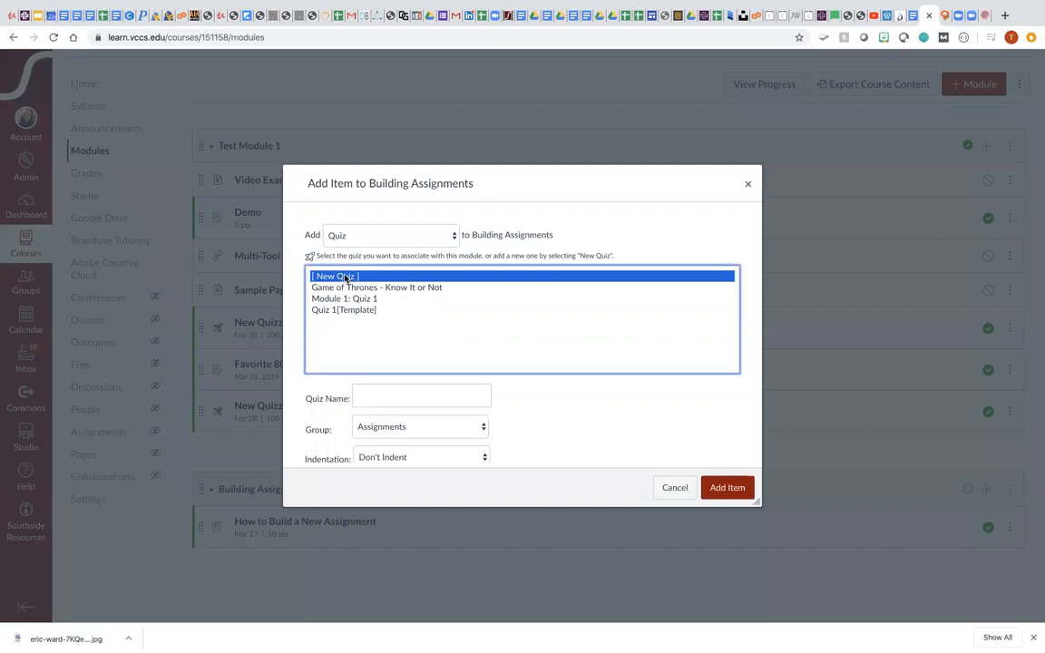
click(370, 397)
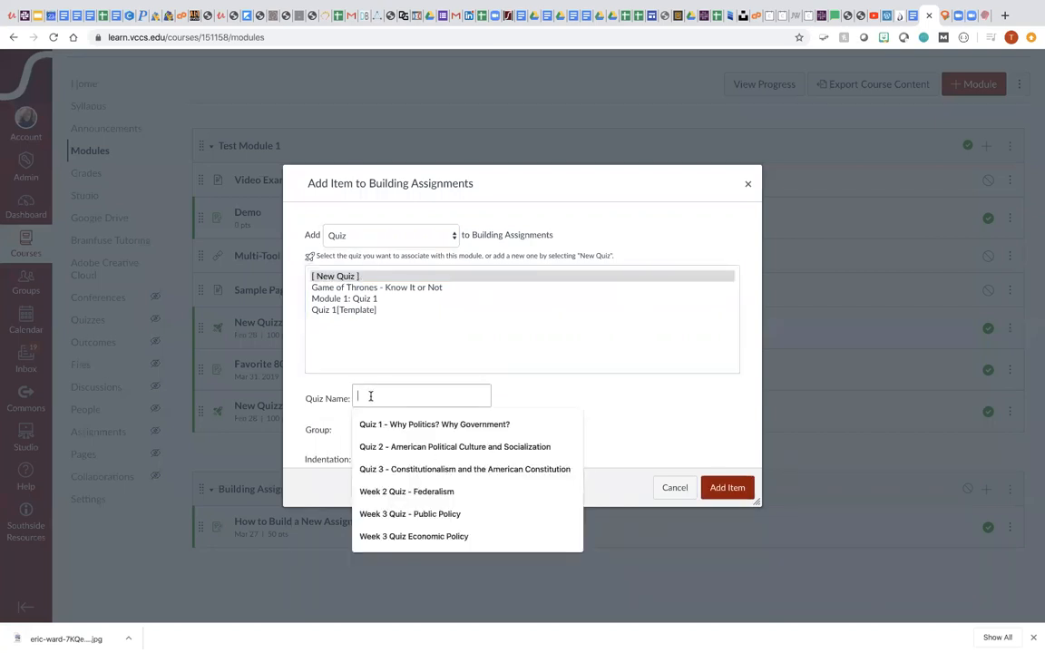
text(Legacy )
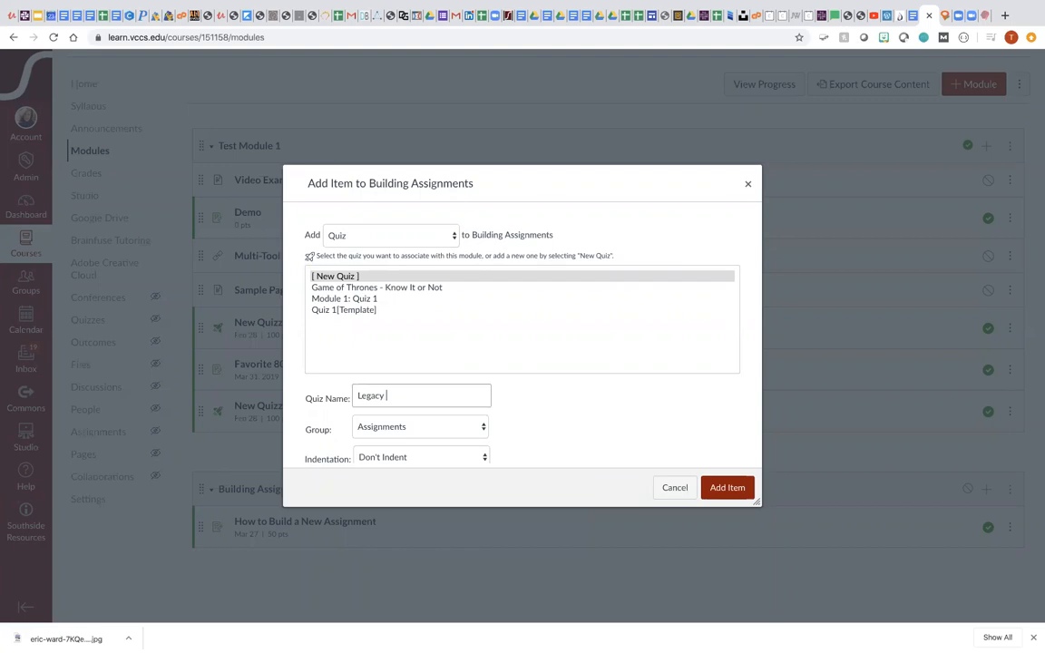
text(Classic Quiz Option1)
click(481, 426)
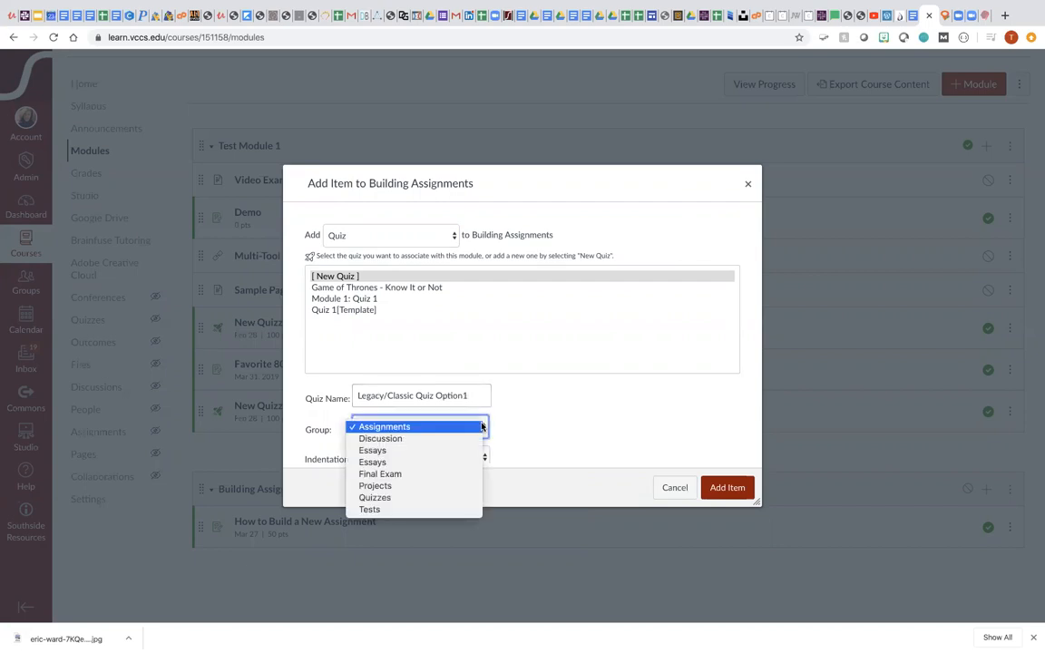
click(451, 498)
click(727, 487)
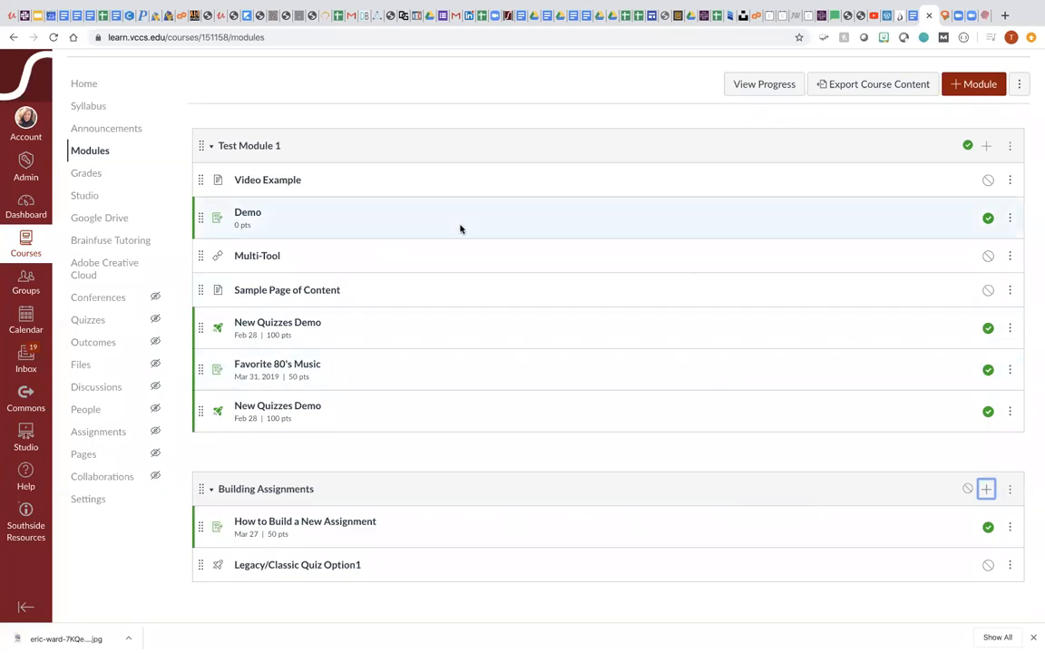
Step: View the quiz engine choices offered for a new quiz in the course's quiz list, without creating one
click(82, 322)
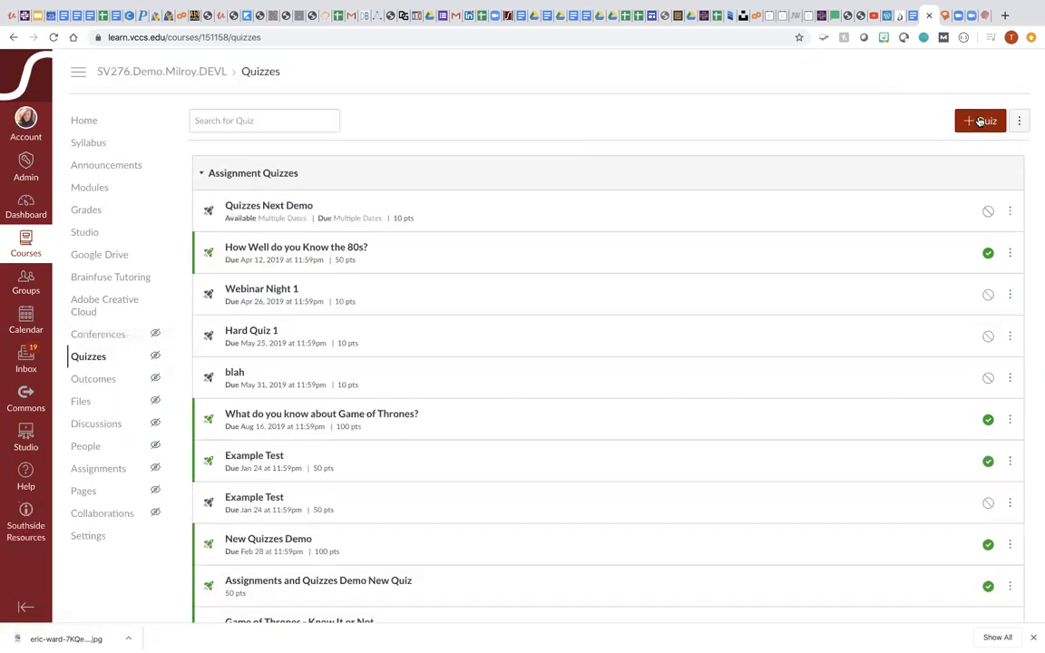
click(980, 122)
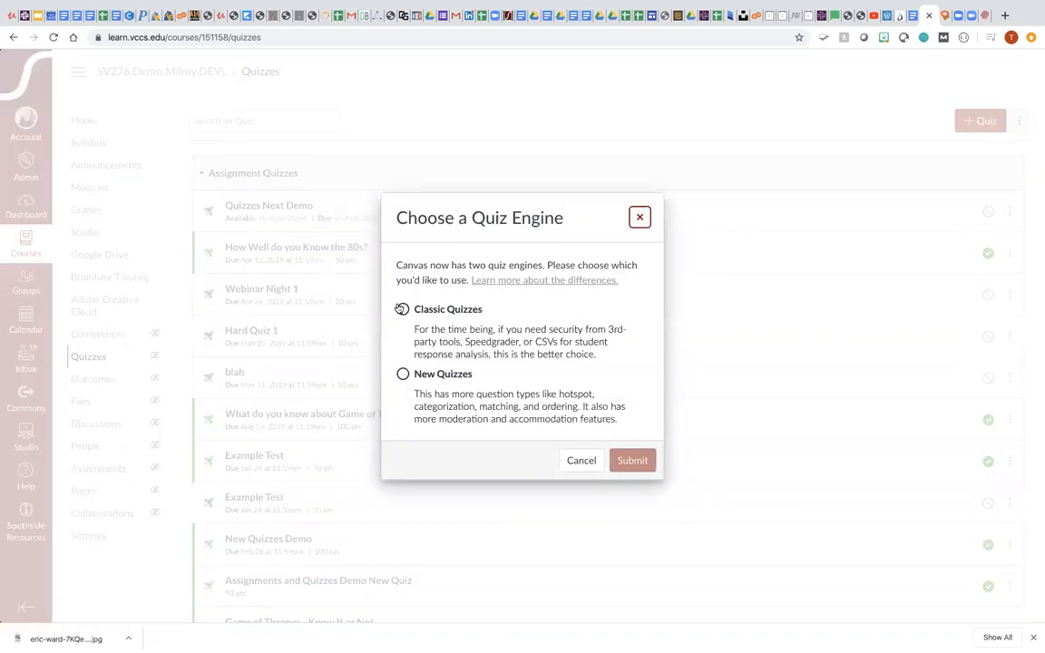
click(584, 467)
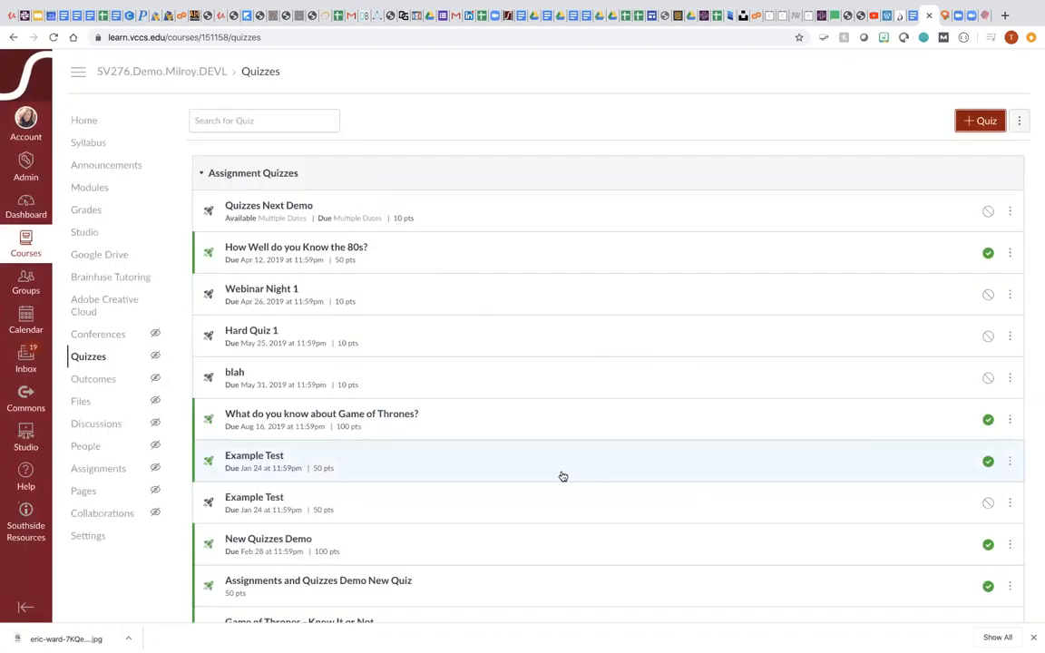
Step: Go back to the course modules and open the Legacy/Classic Quiz Option1 quiz for editing
click(98, 191)
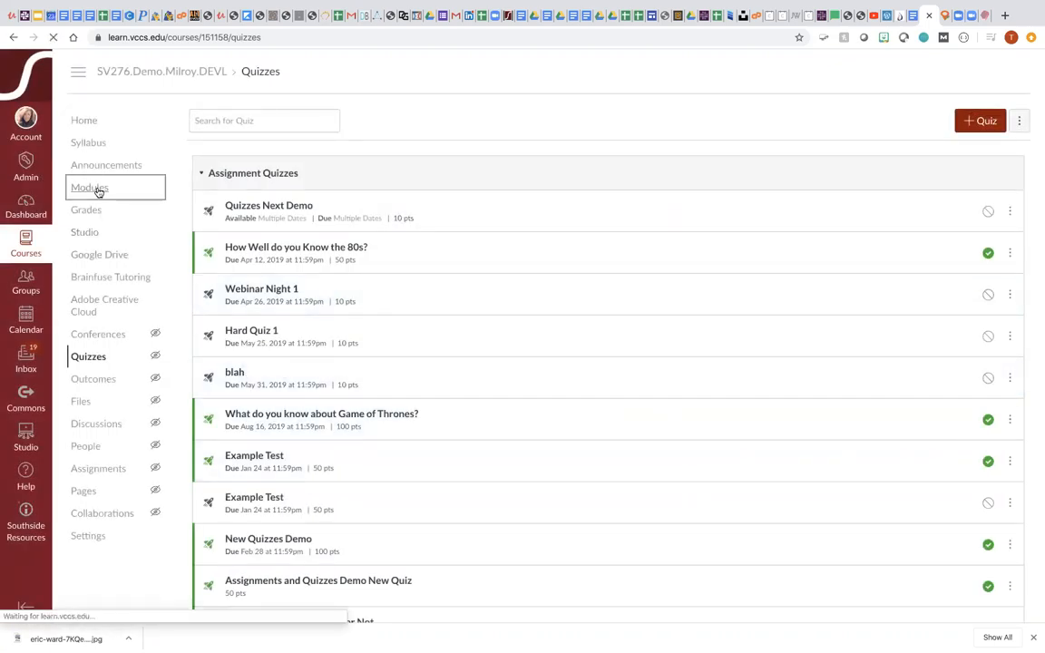
scroll(365, 487, down, 2)
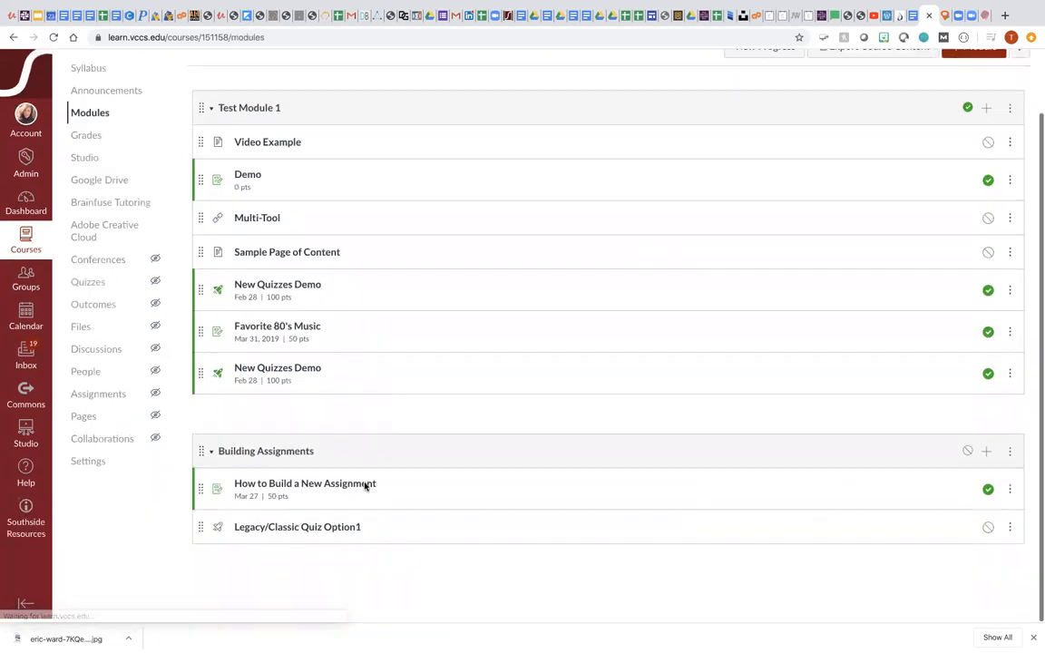
click(314, 532)
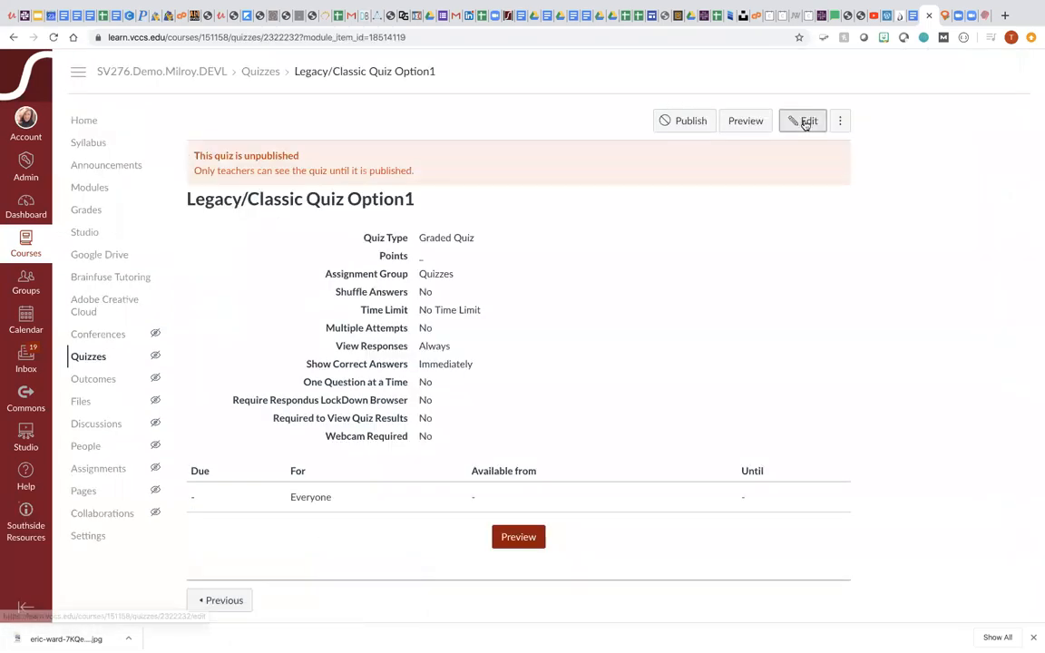
click(804, 122)
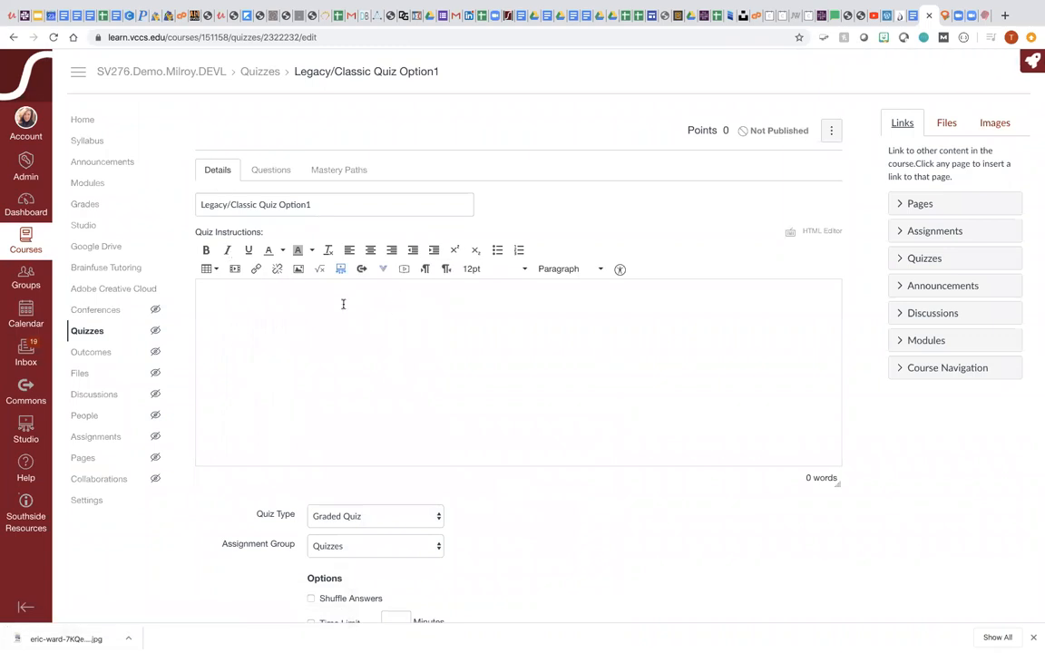
Step: Paste the two copied survey questions into the quiz instructions and run the accessibility checker on them
click(212, 290)
right_click(212, 289)
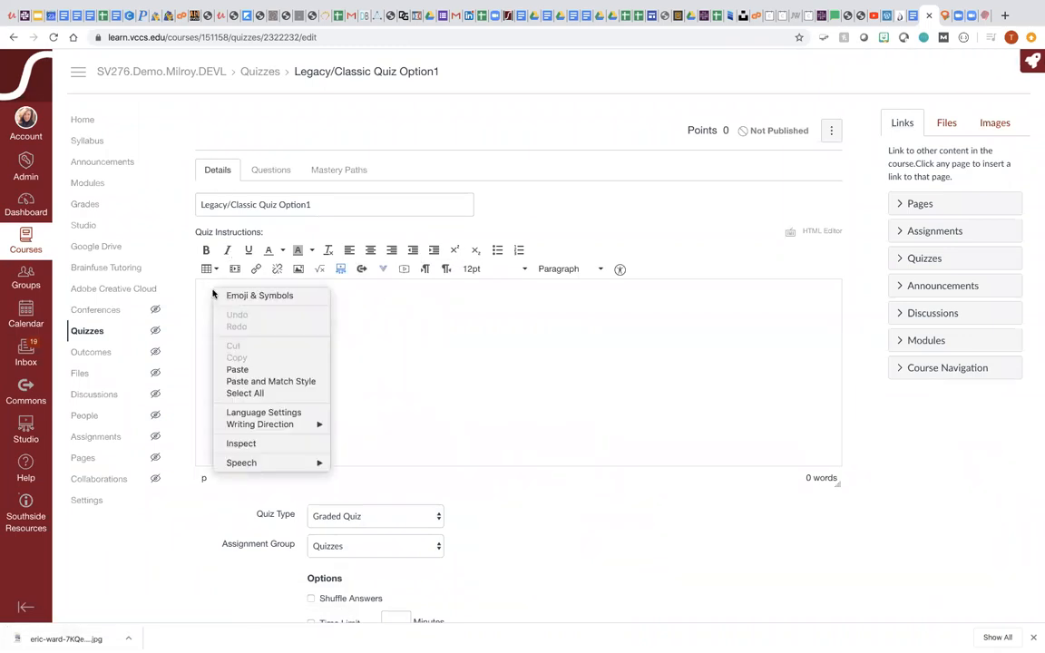
click(230, 369)
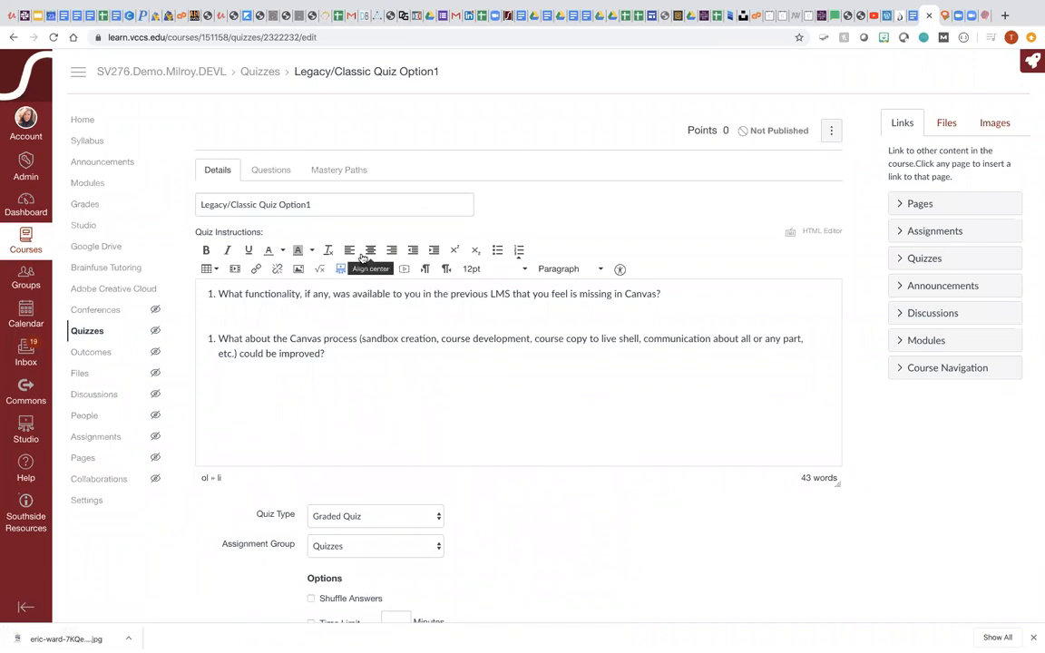
click(622, 270)
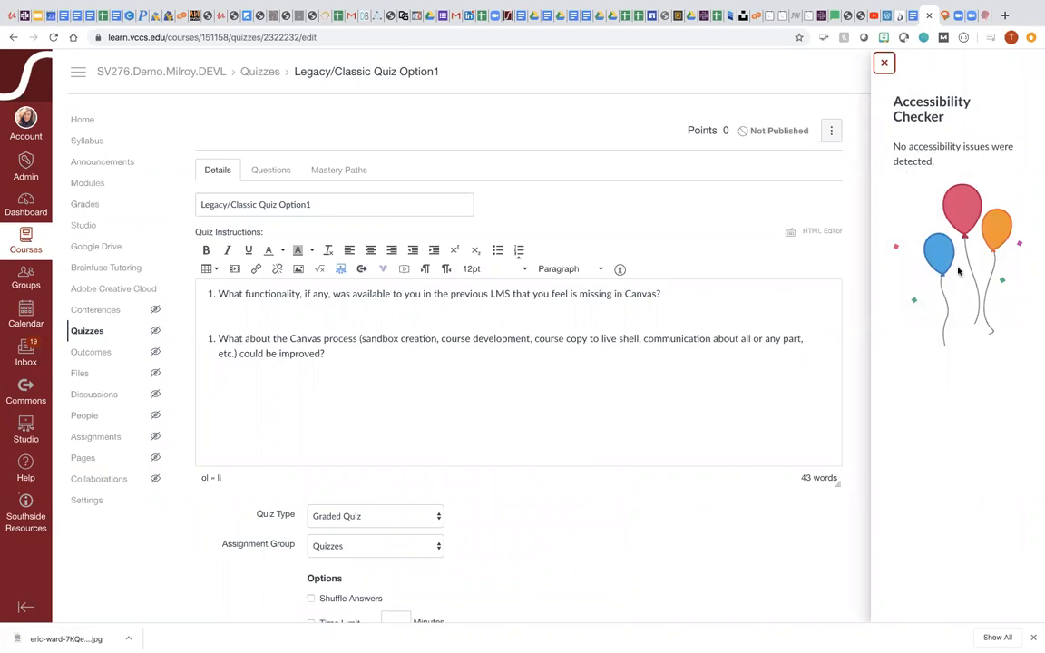
click(884, 63)
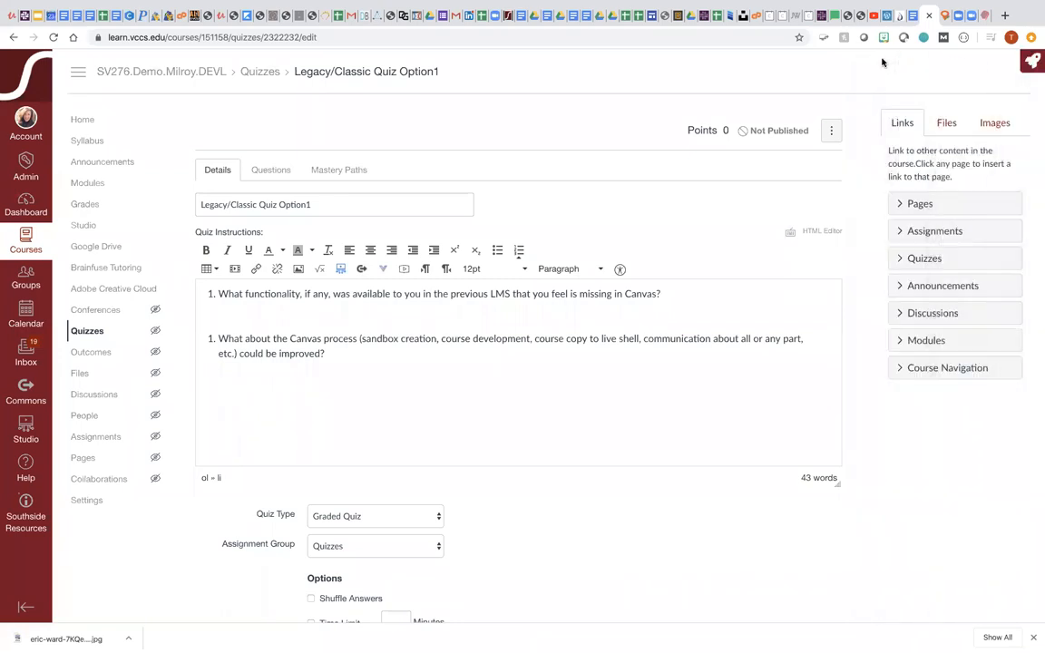
Step: Switch the quiz type to Ungraded Survey, review the options it offers, and set it back to Graded Quiz
click(438, 515)
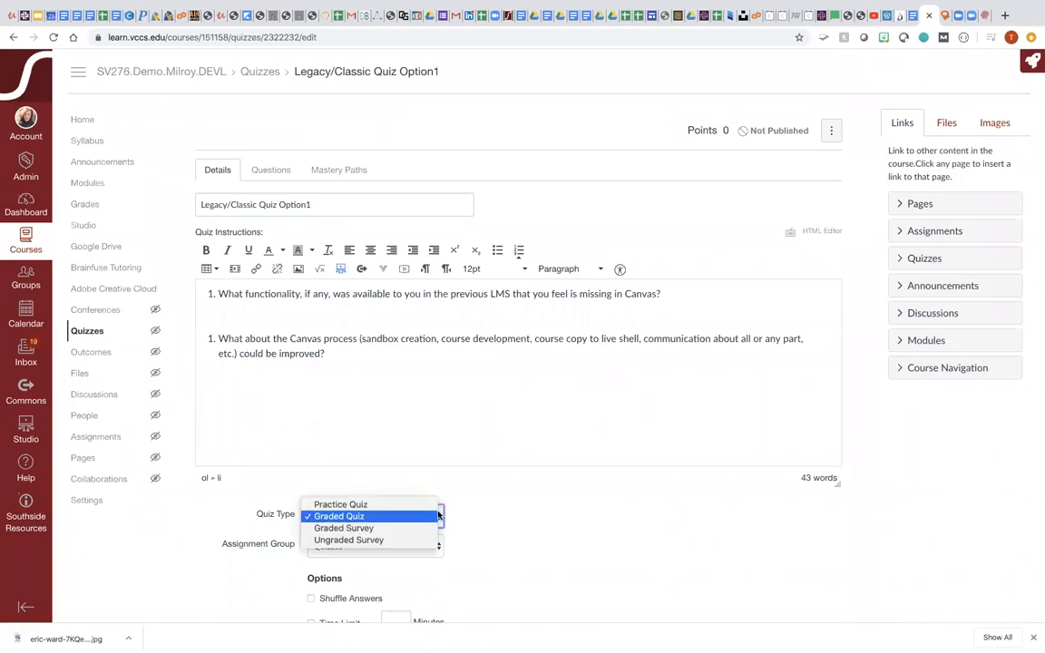
click(398, 541)
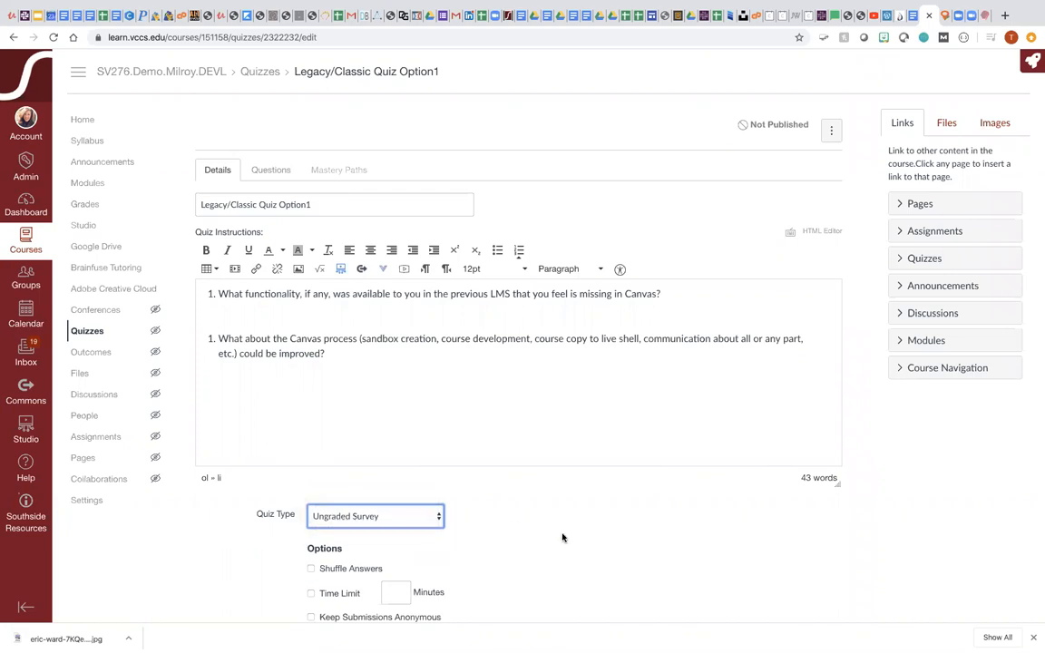
scroll(562, 537, down, 3)
scroll(563, 537, down, 1)
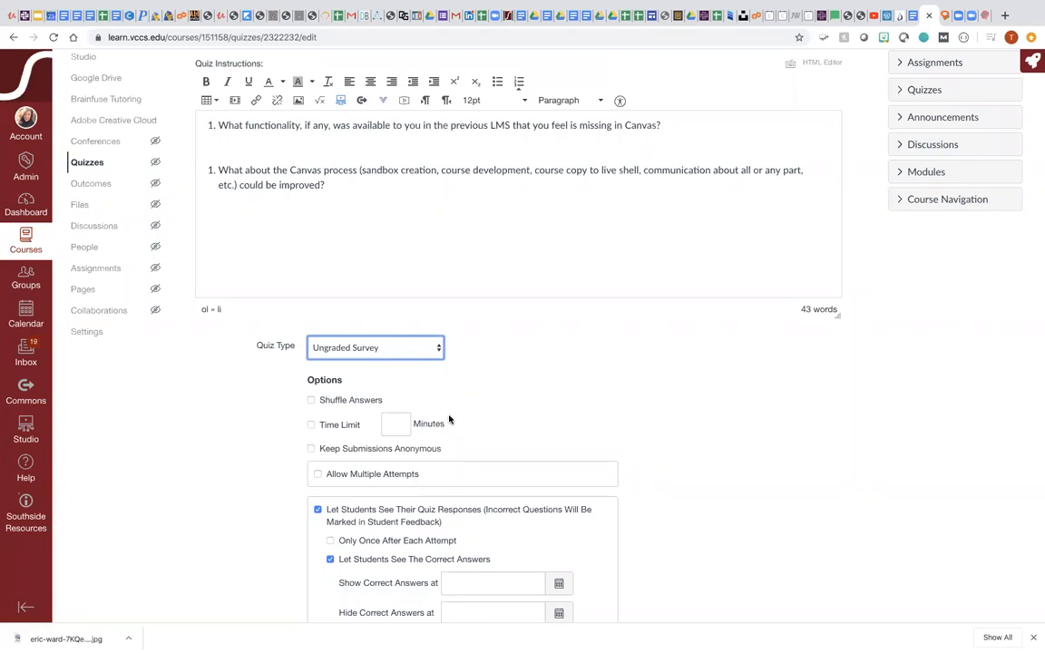
scroll(450, 419, down, 3)
scroll(449, 420, down, 2)
scroll(450, 420, up, 7)
click(436, 517)
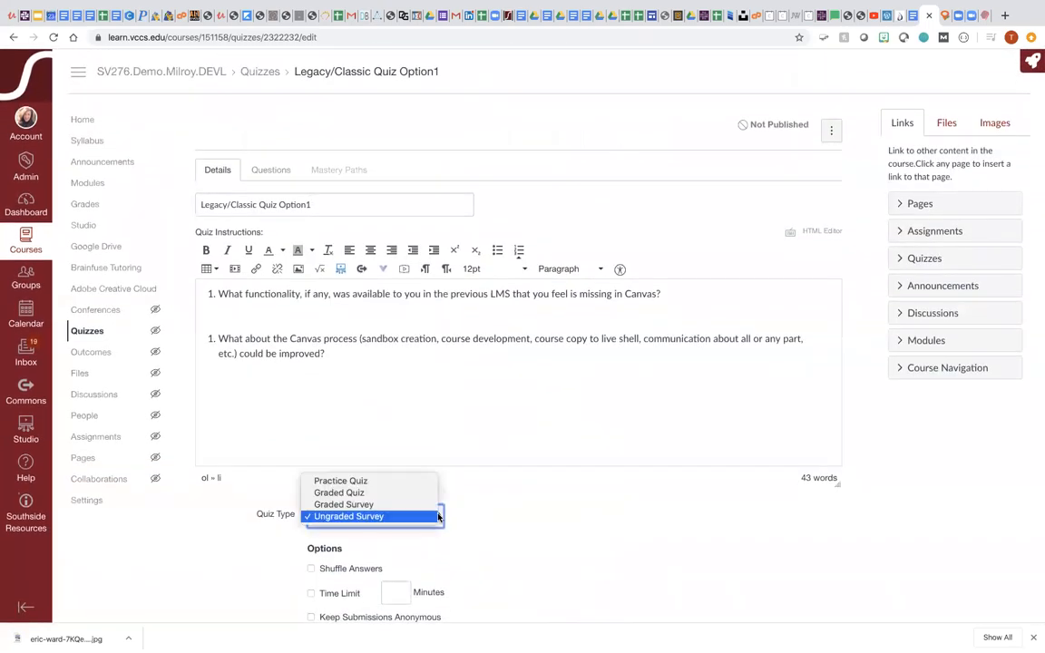
click(426, 495)
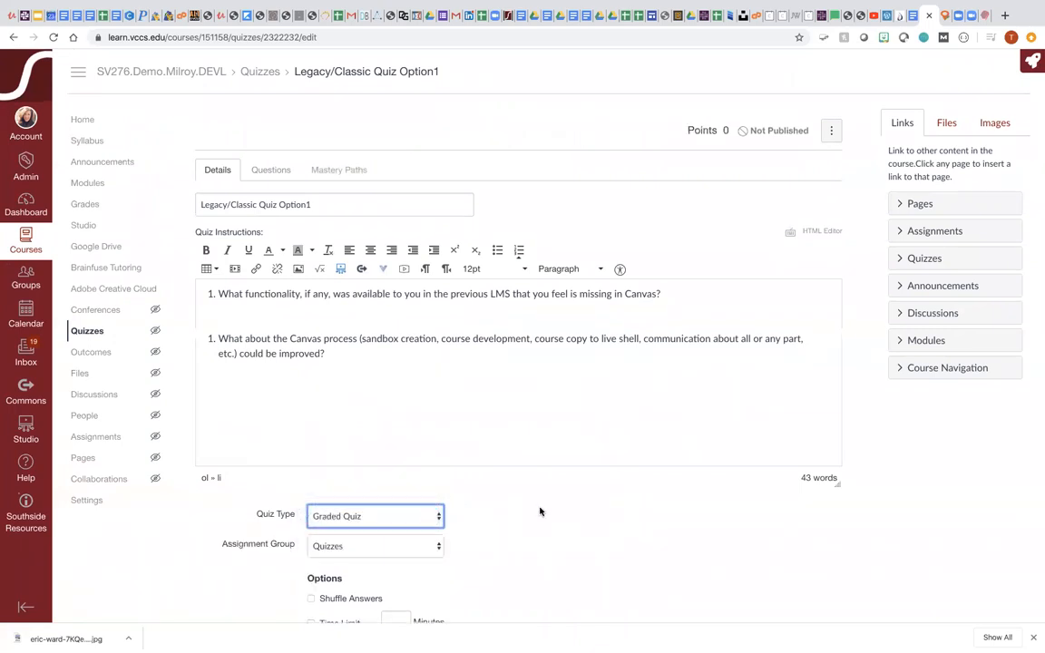
Step: Turn on Shuffle Answers for the quiz and set its due date to Mar 27 at 11:59pm
scroll(598, 531, down, 3)
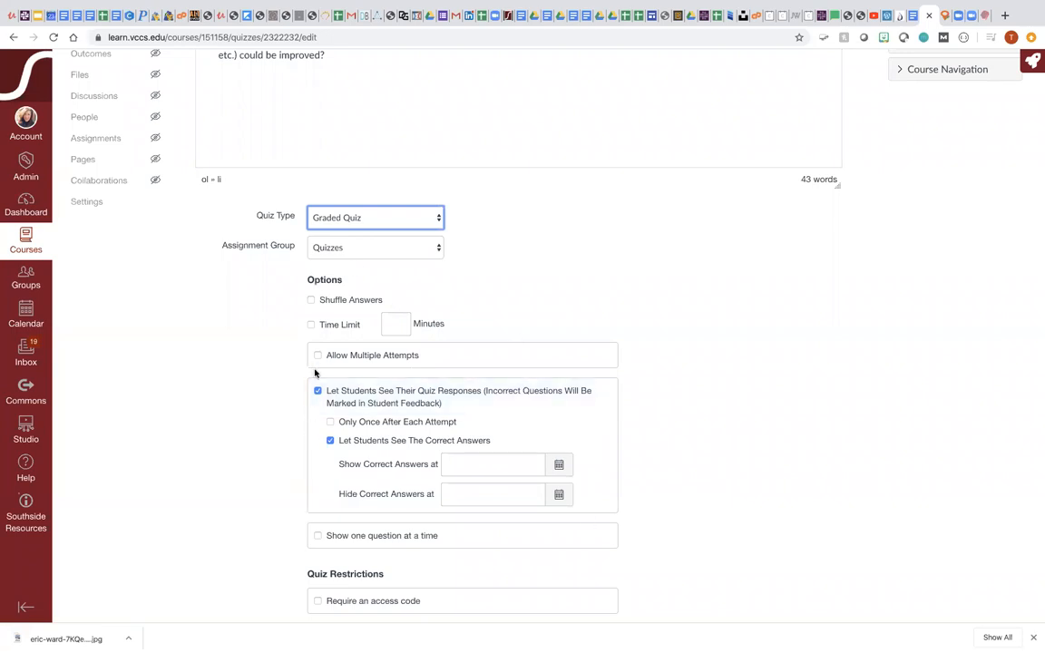
click(311, 300)
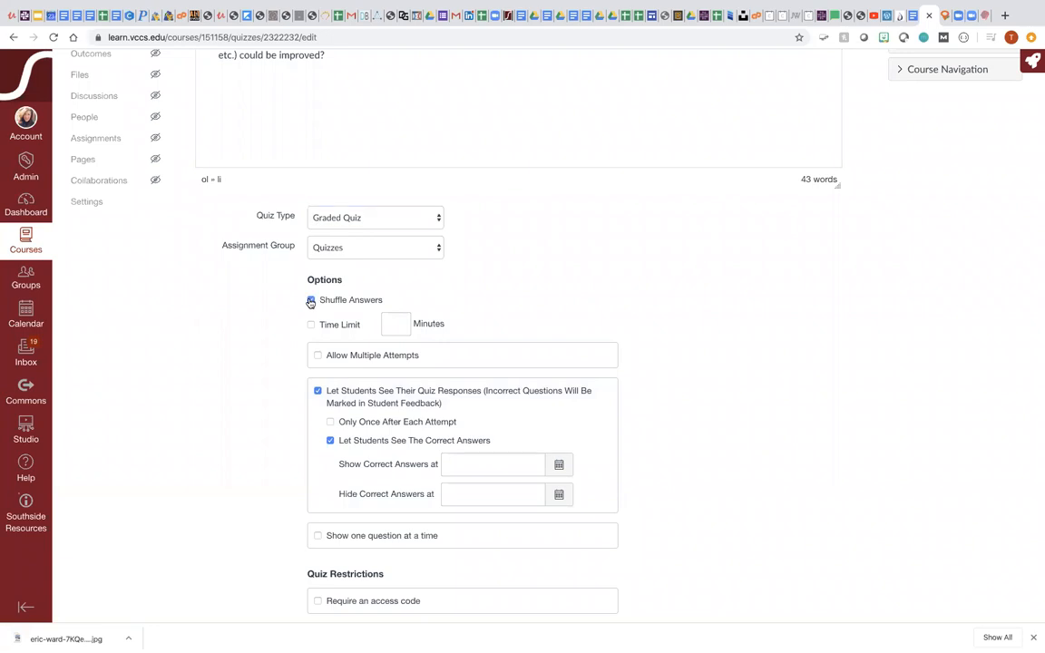
scroll(369, 462, down, 5)
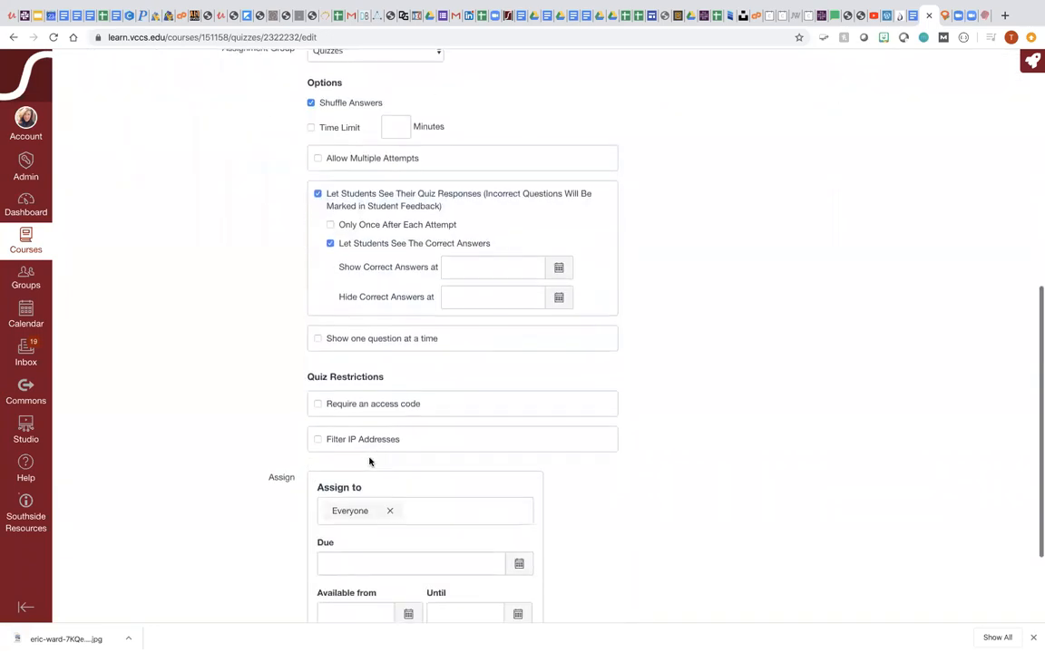
scroll(369, 462, down, 3)
click(521, 460)
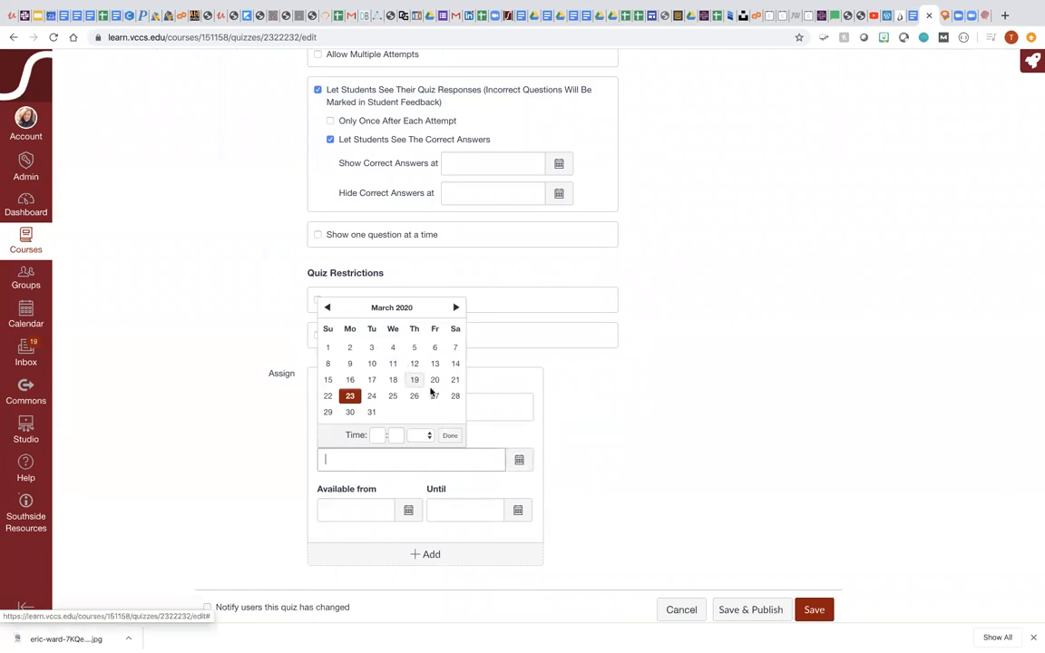
click(434, 396)
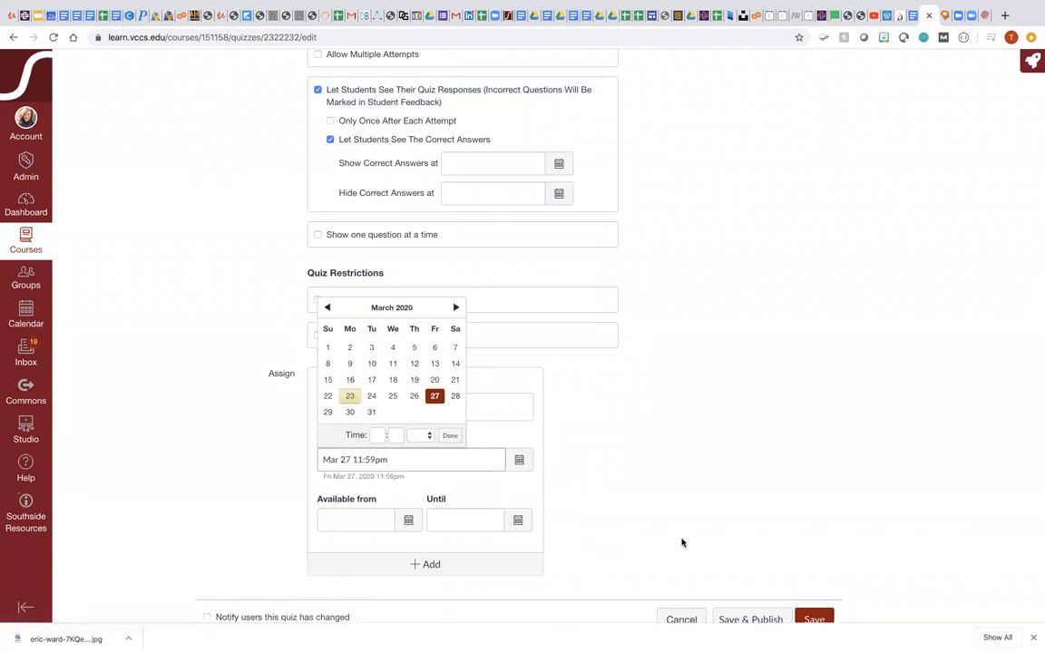
Step: Open the quiz's questions and start a new question
scroll(682, 542, up, 10)
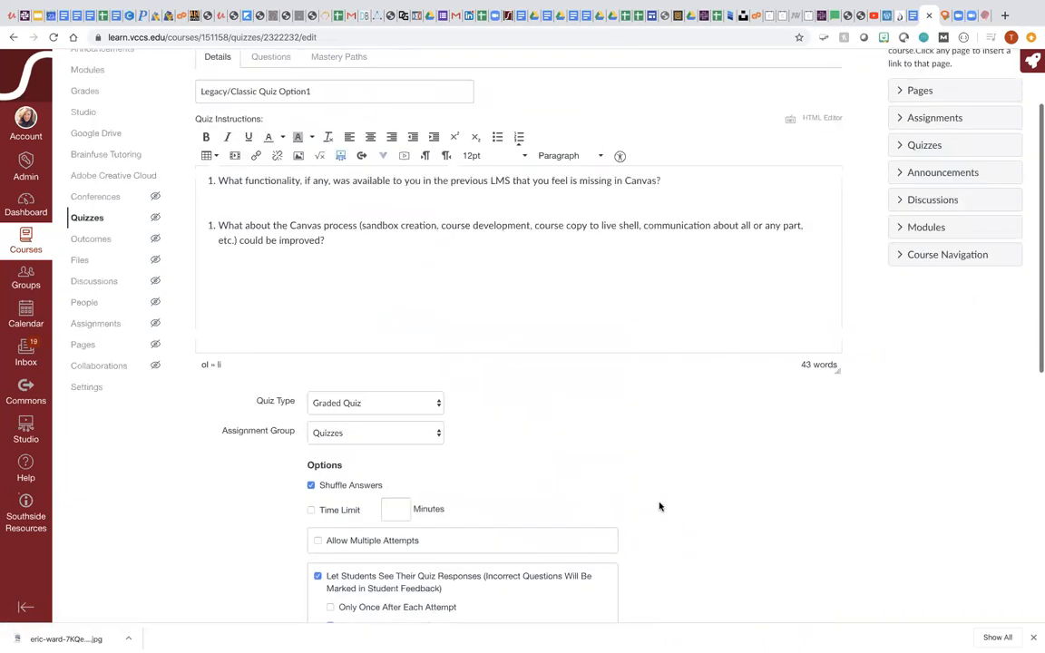
click(280, 168)
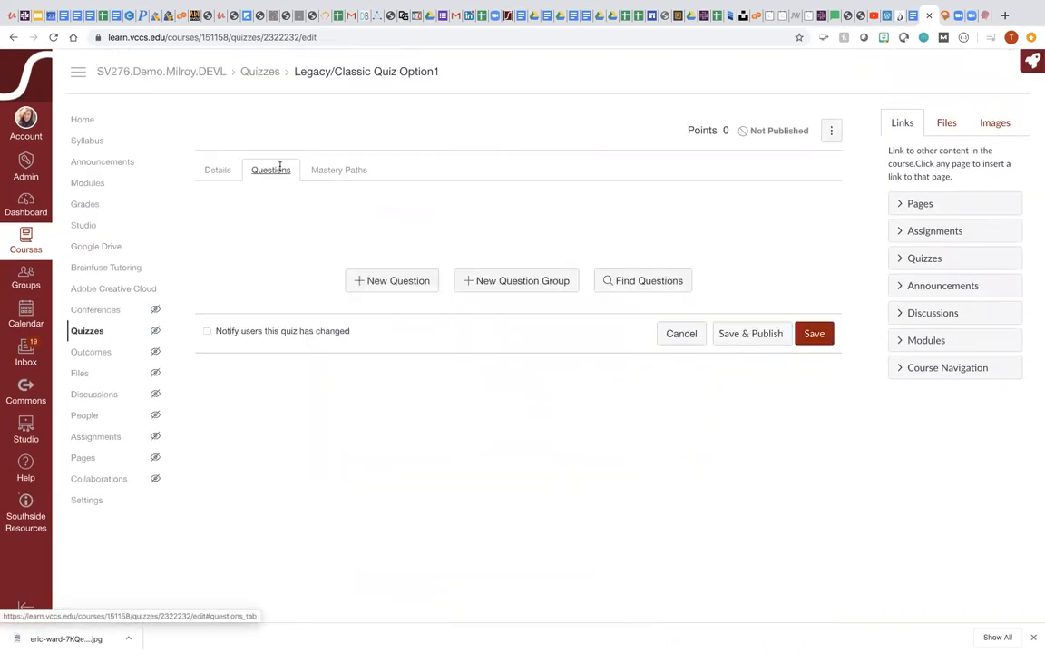
click(393, 281)
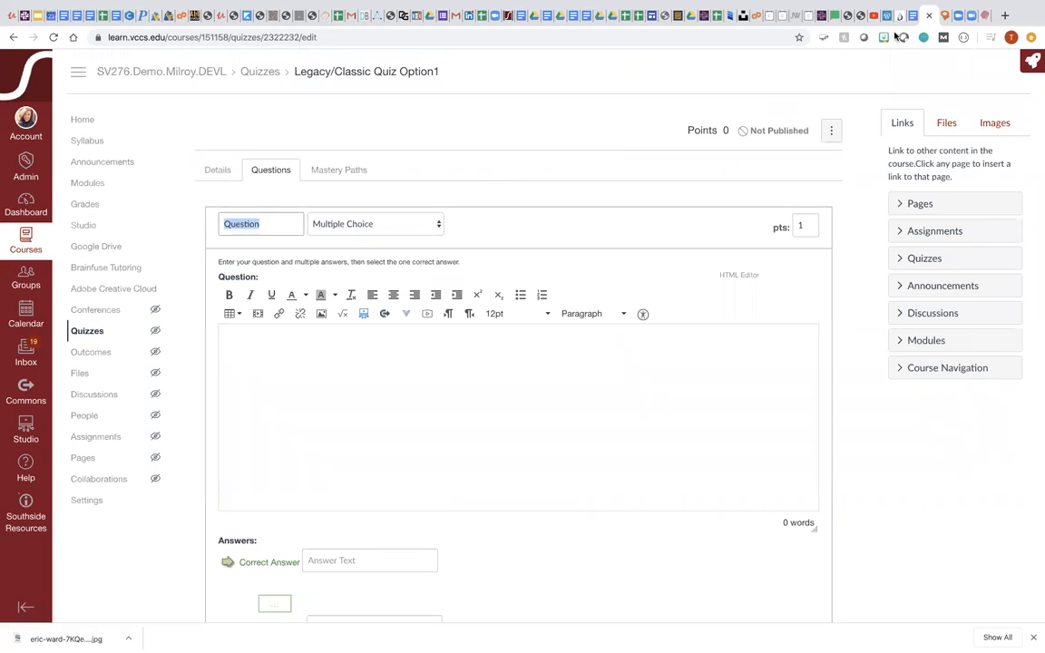
Step: Copy the third question from the Canvas Faculty Survey Questions document in Google Docs and return to the quiz editor
click(912, 16)
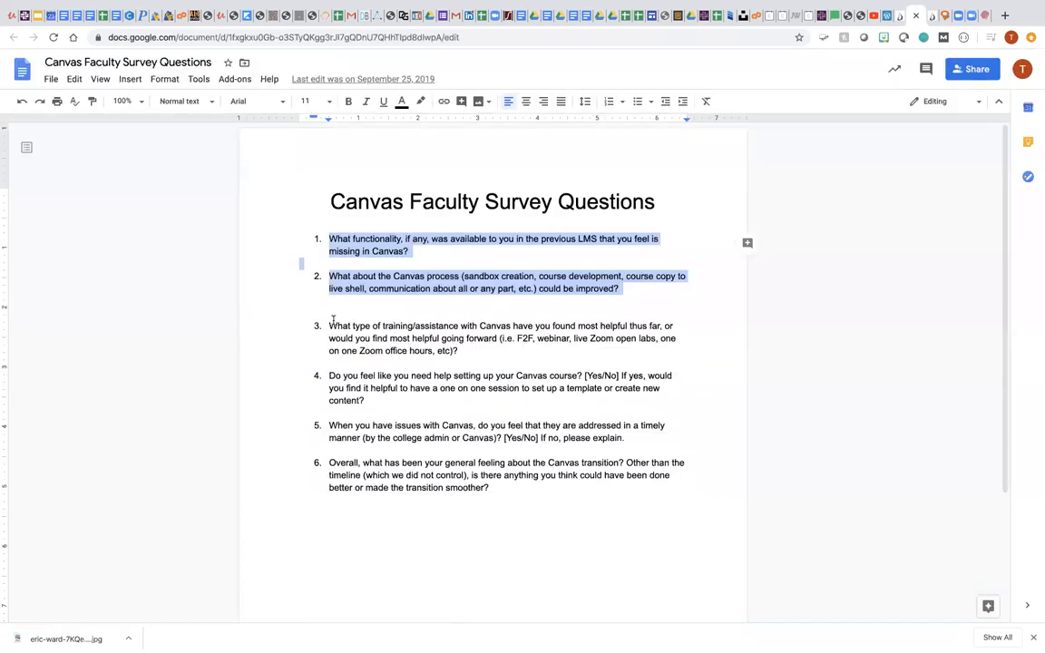
drag(329, 325, 466, 351)
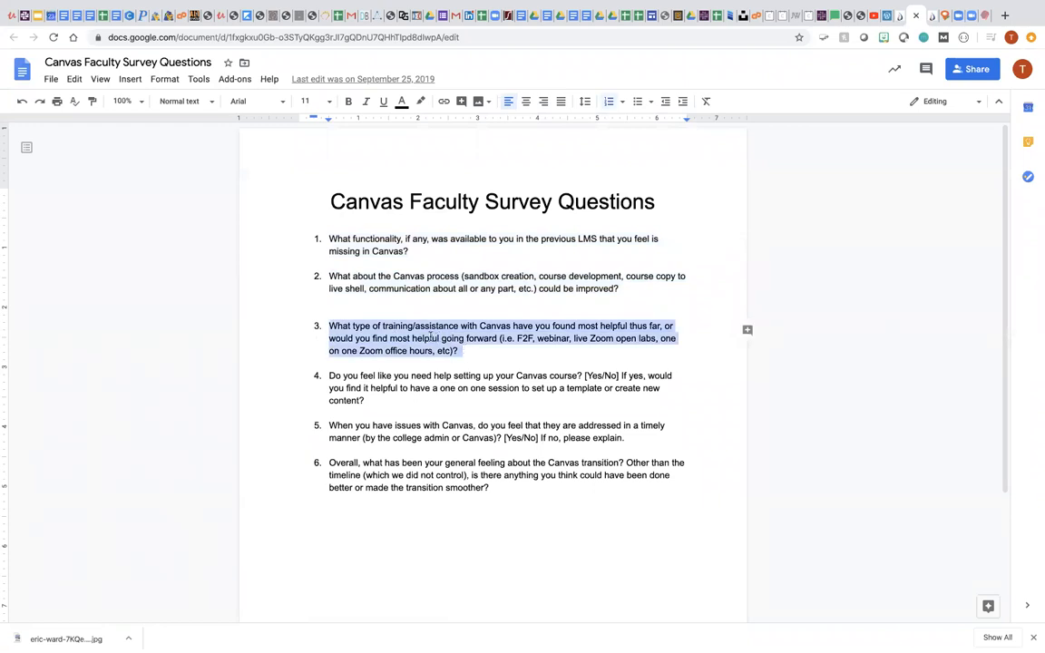
right_click(404, 329)
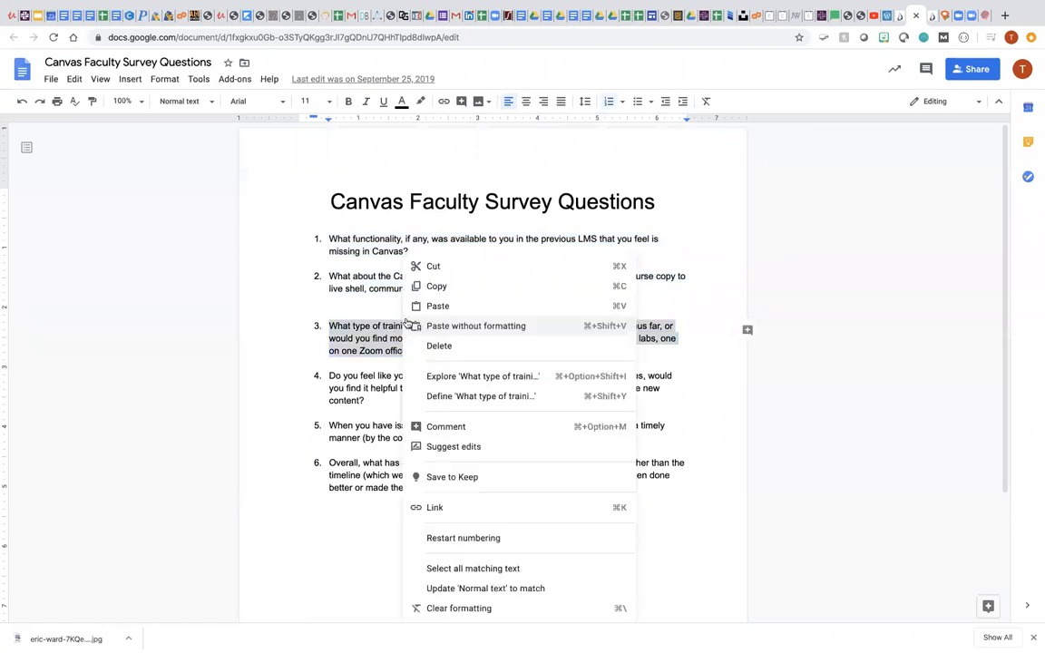
click(419, 285)
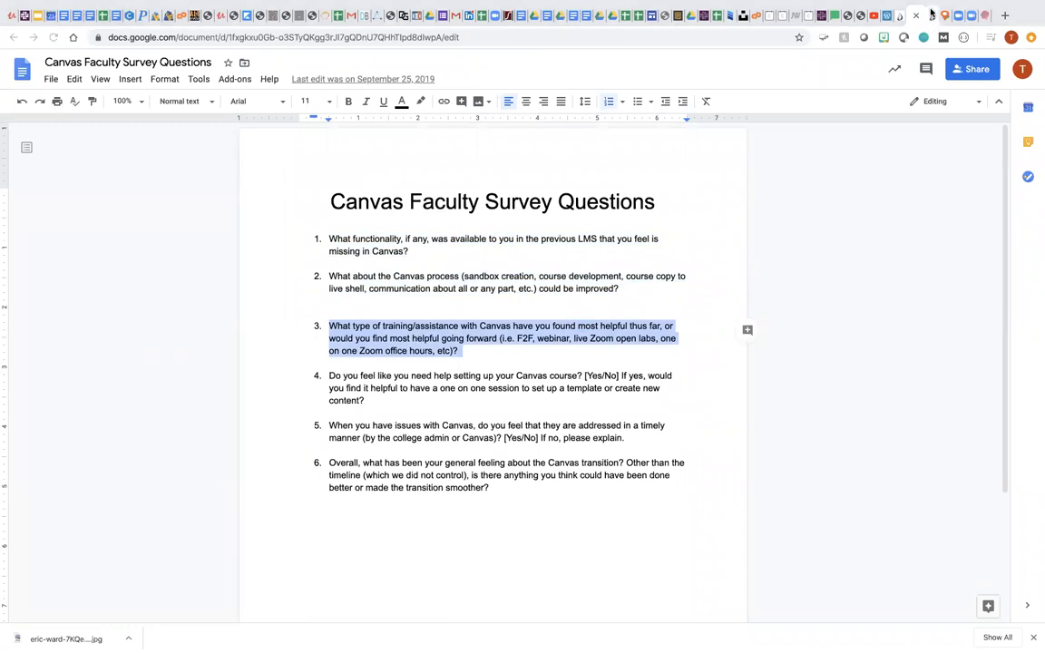
click(932, 16)
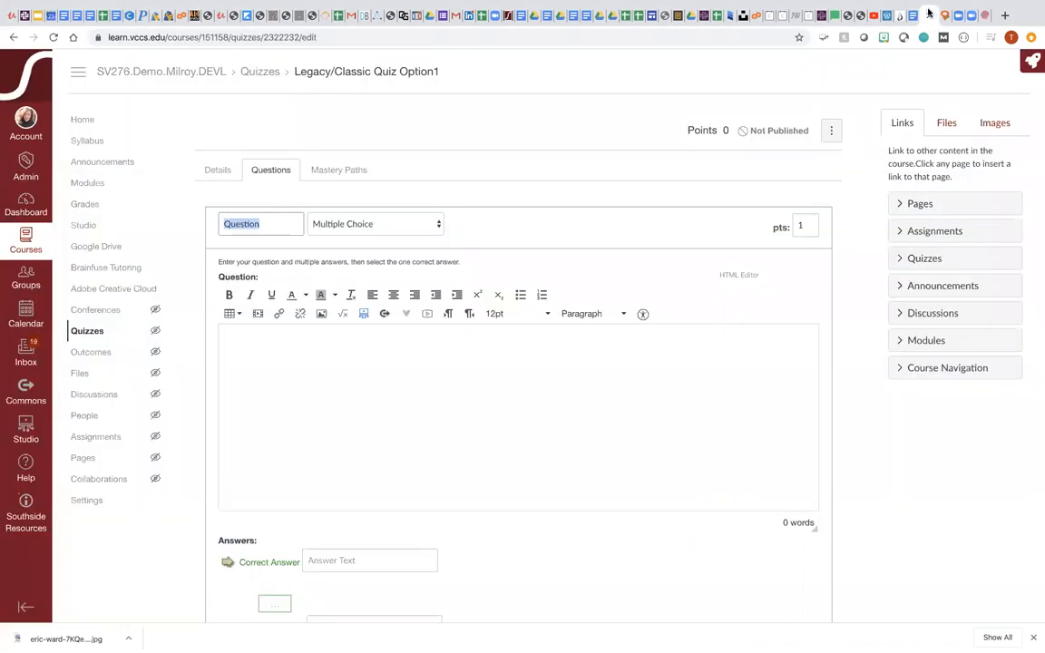
Step: Paste the copied Canvas training question into the question body and enter "Blah" as the text of all four answers
right_click(237, 344)
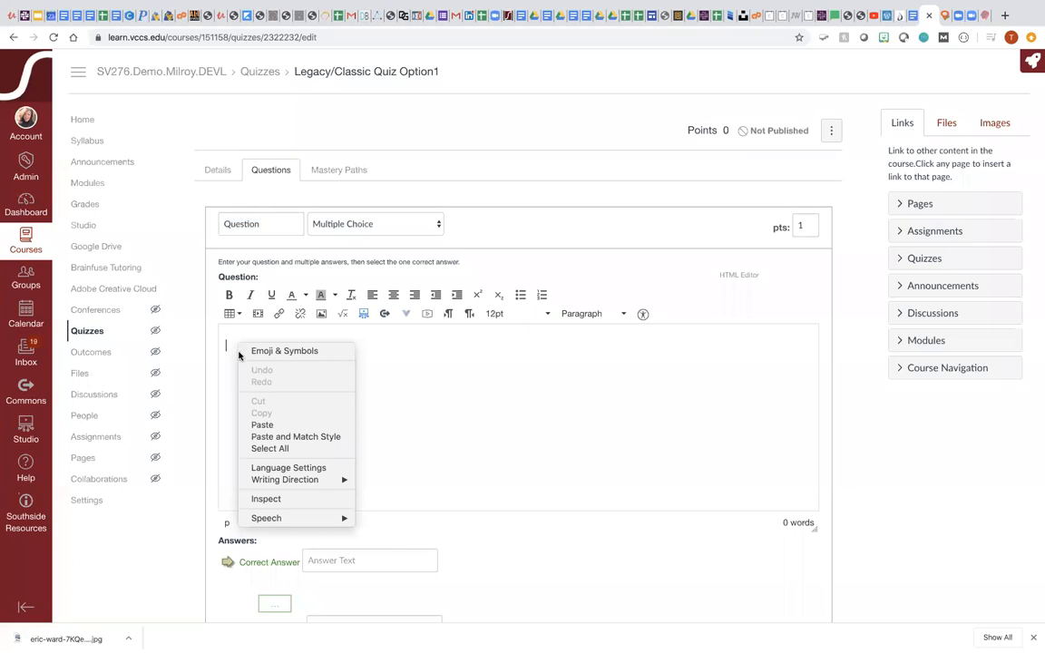
click(259, 424)
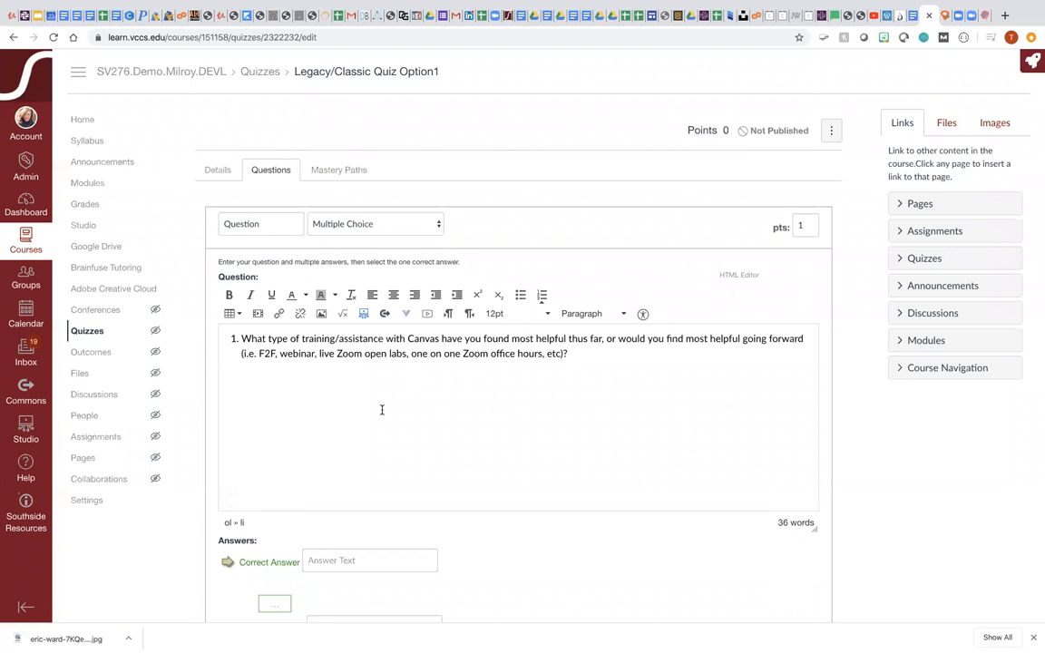
scroll(318, 471, down, 2)
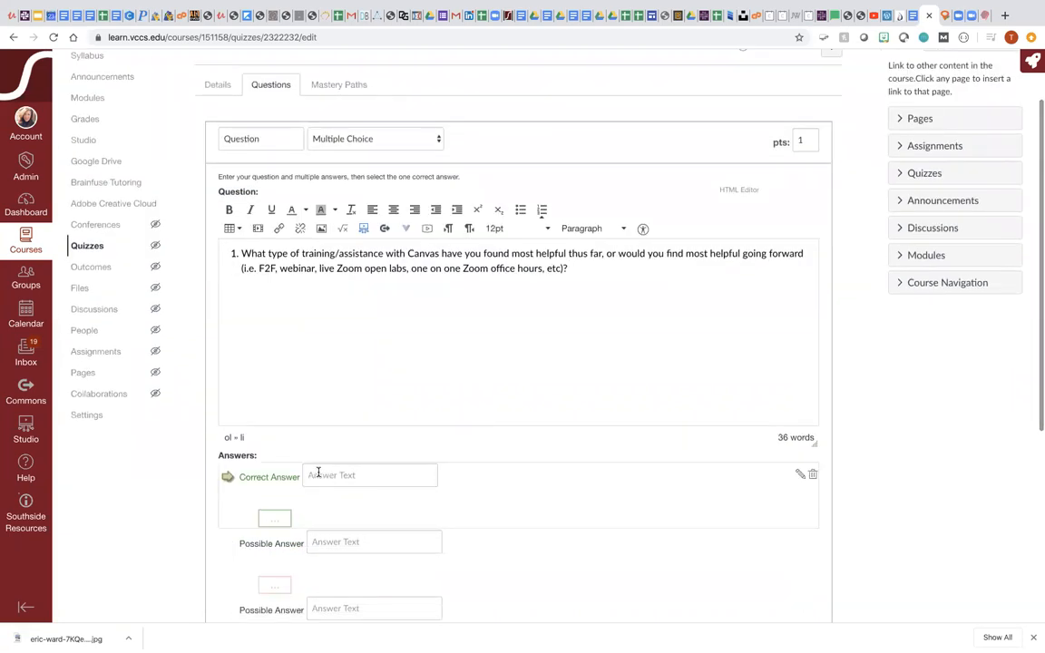
click(318, 474)
text(h)
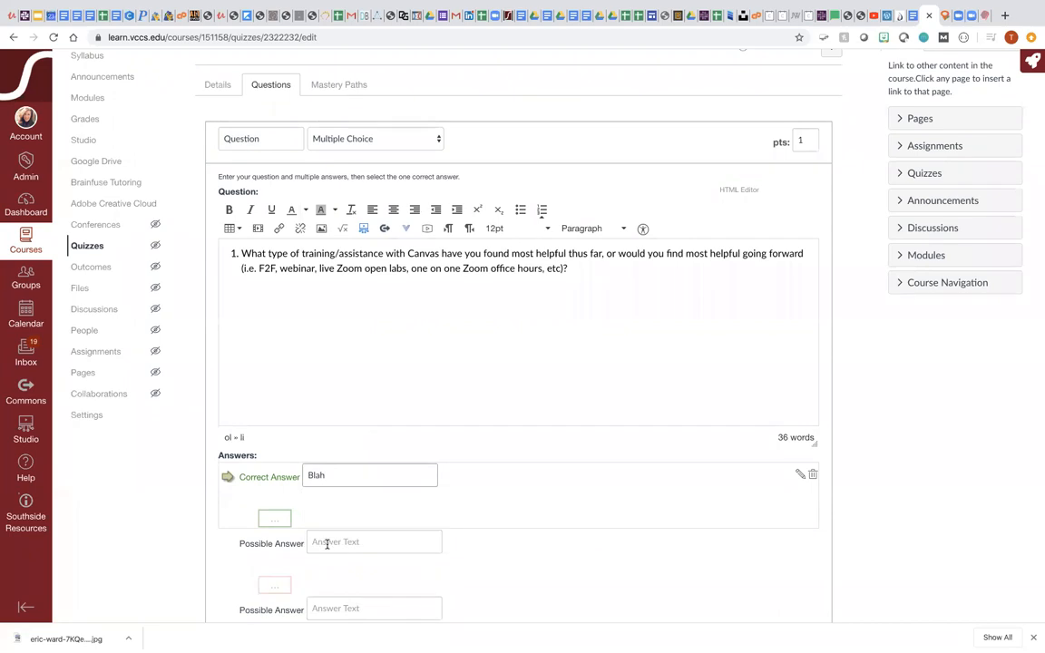
click(328, 542)
text(Blah)
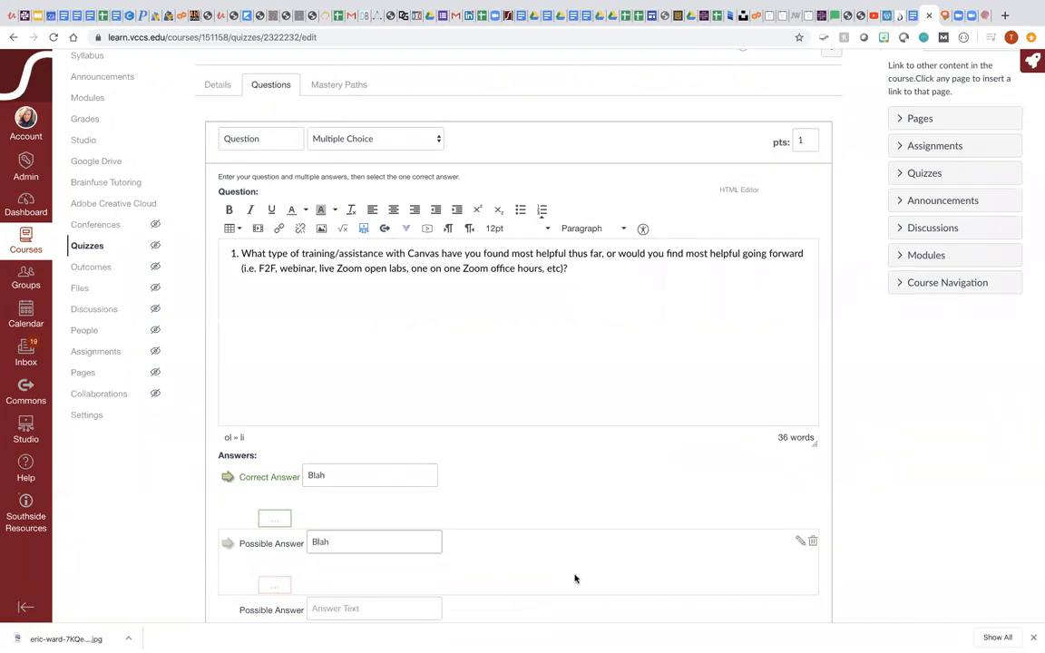
scroll(571, 572, down, 3)
click(387, 451)
text(Blah)
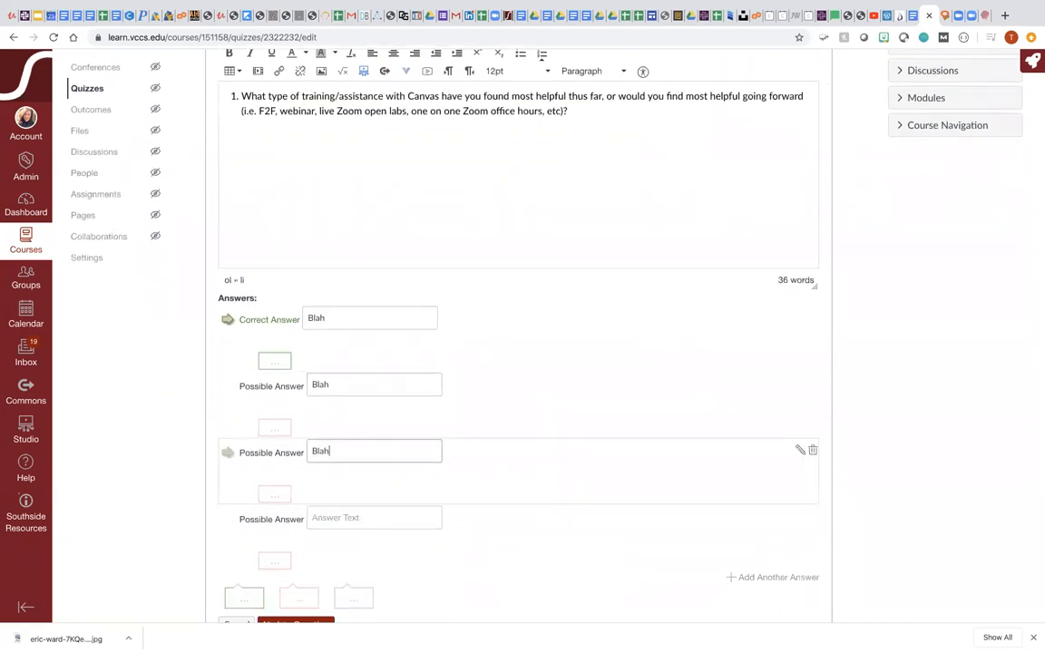
click(363, 515)
text(Blah)
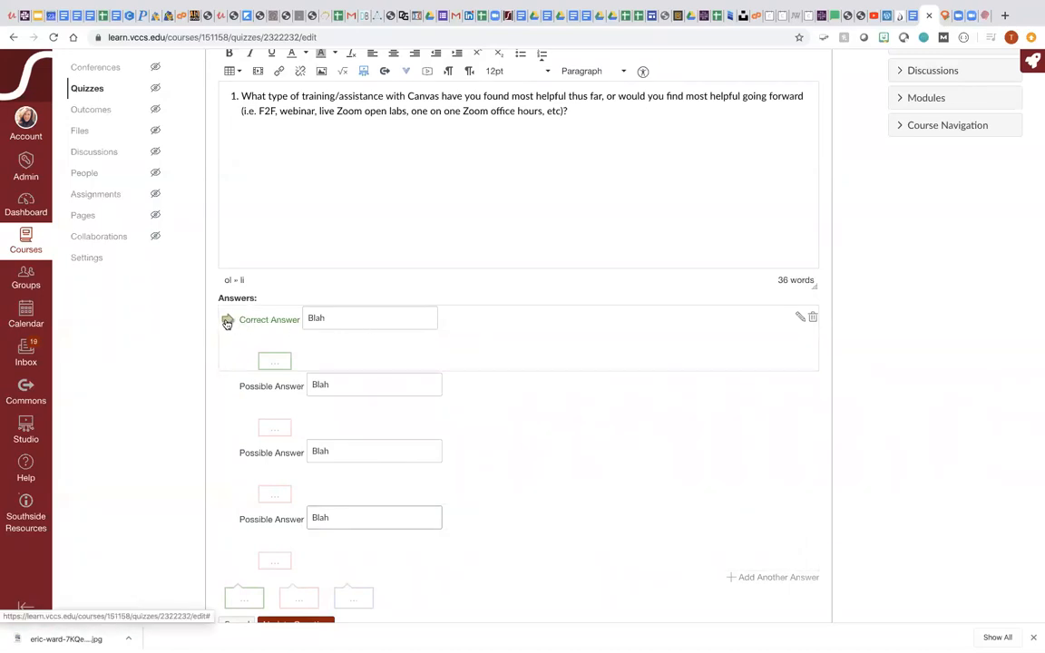
Step: Mark the second answer as the correct one and update the question
click(228, 386)
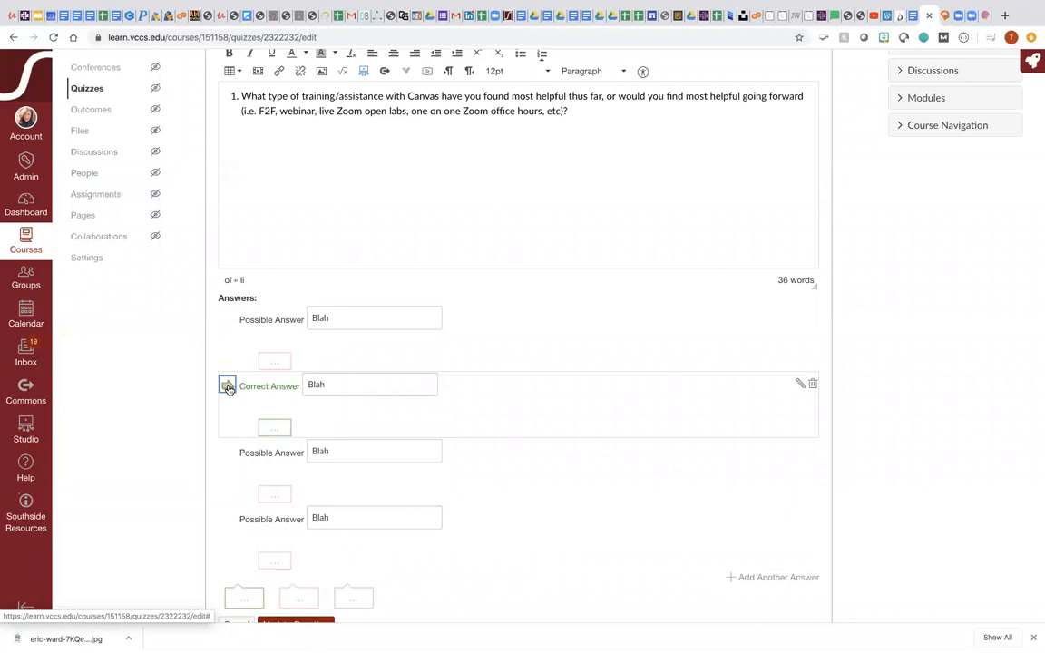
scroll(229, 390, down, 2)
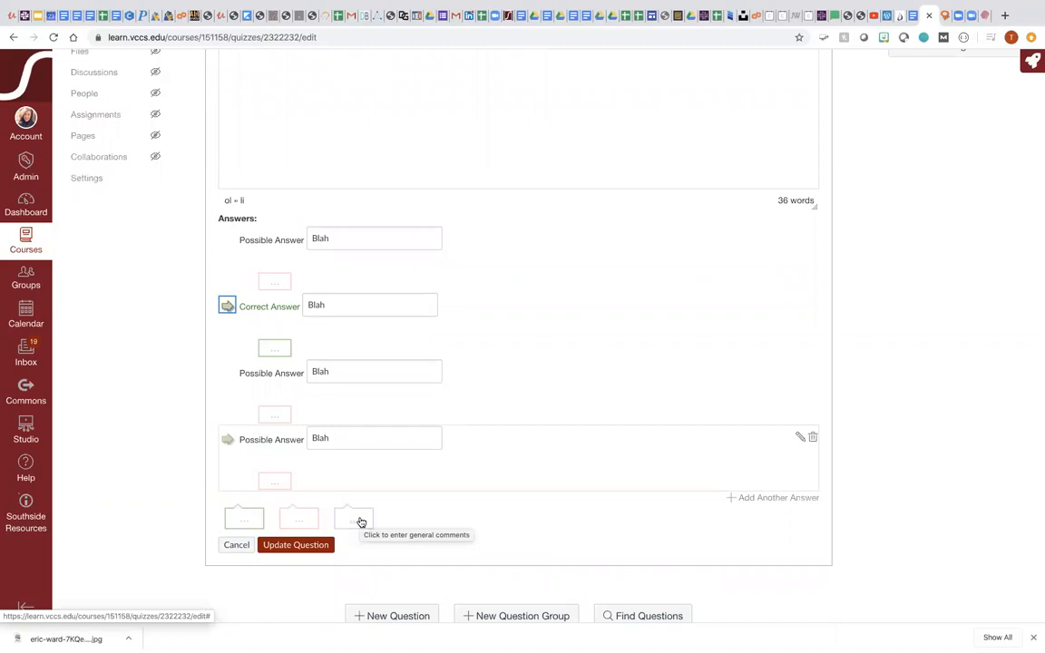
click(299, 546)
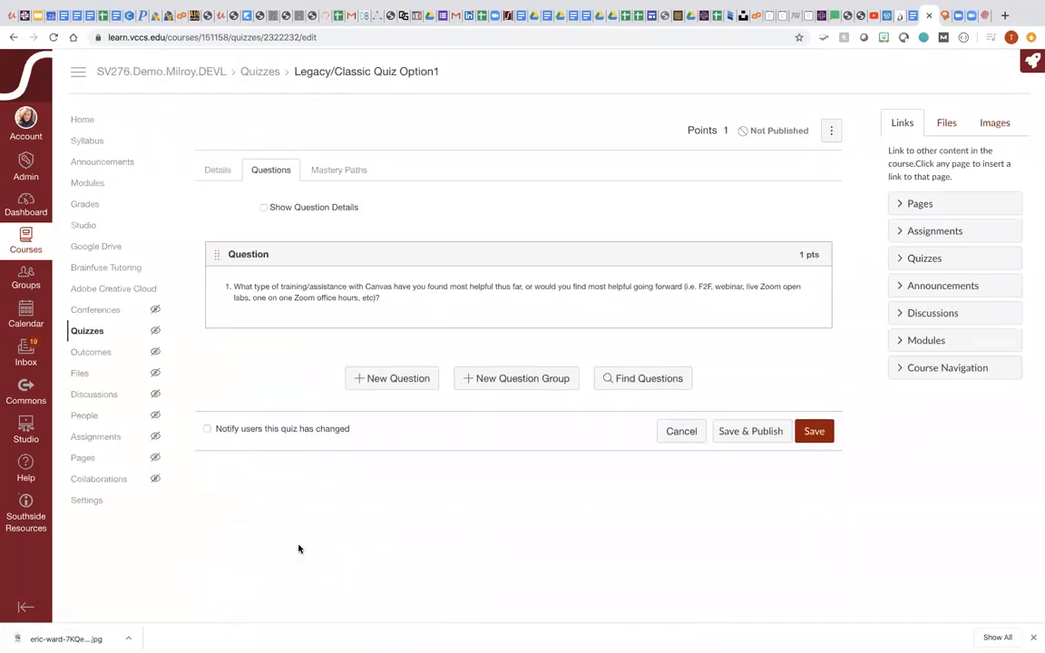
Step: Start another new question and review the available question types, leaving it as Multiple Choice
click(395, 378)
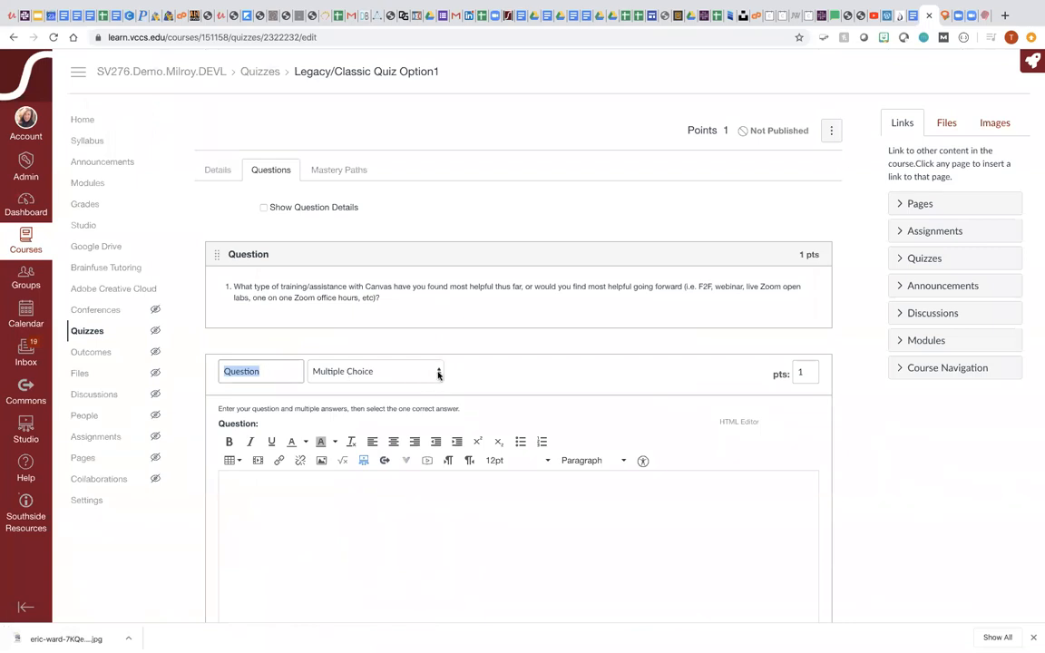
click(438, 372)
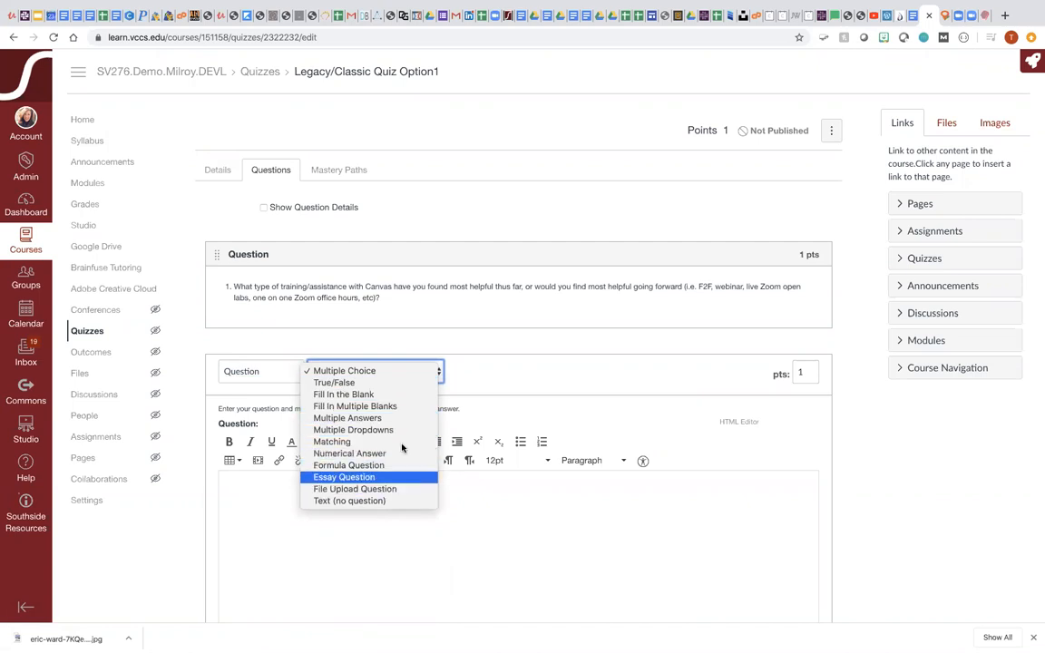
click(508, 376)
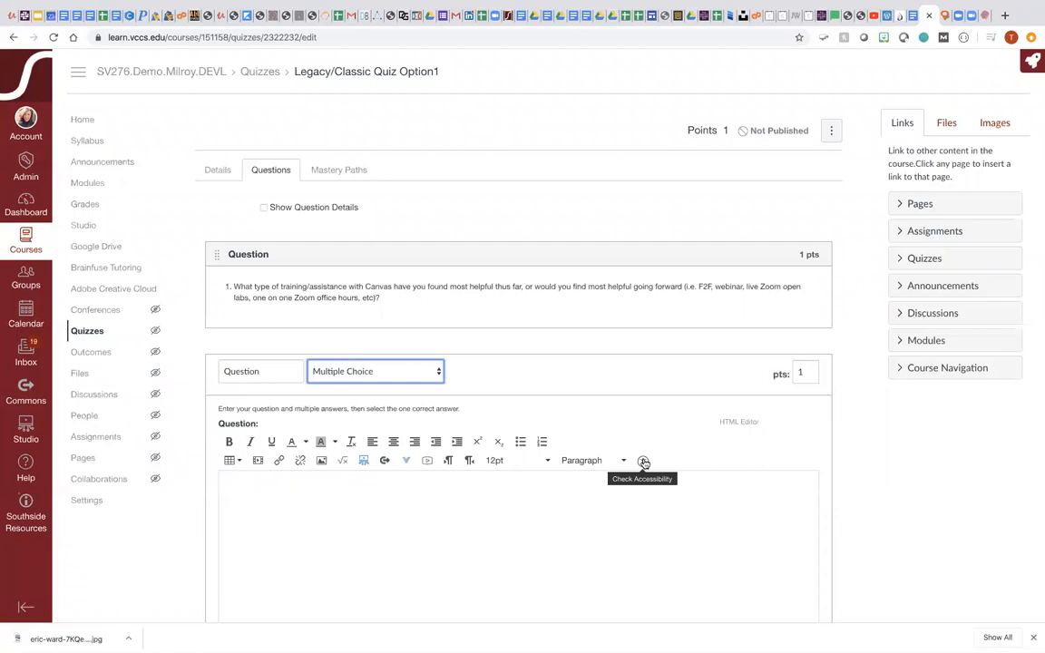
Step: Save the Legacy/Classic Quiz Option1 quiz without publishing it
scroll(644, 464, down, 10)
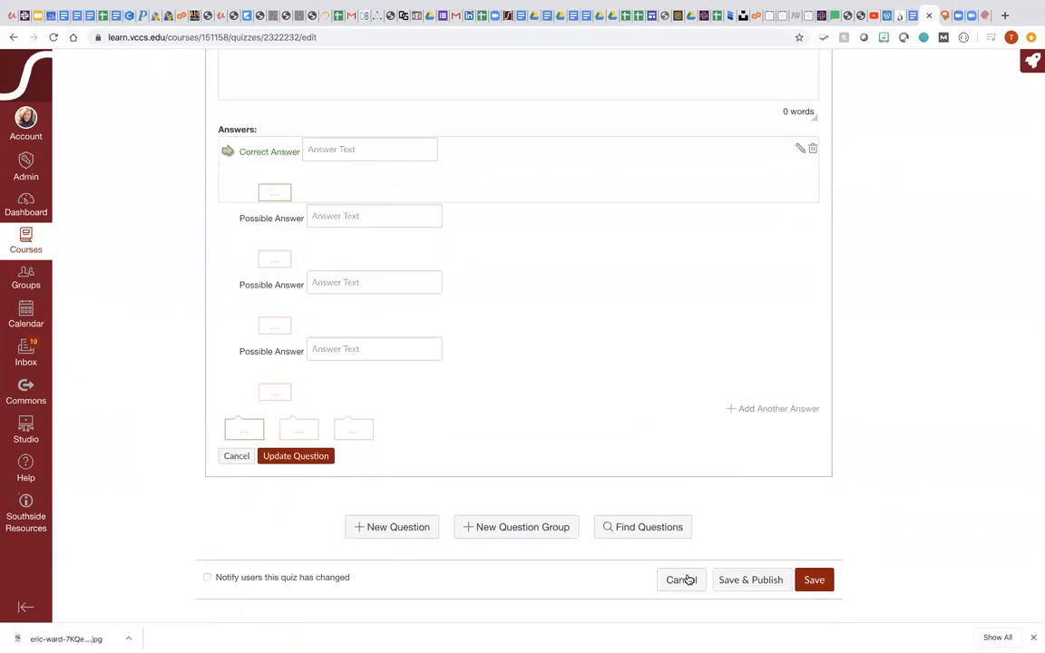
click(820, 579)
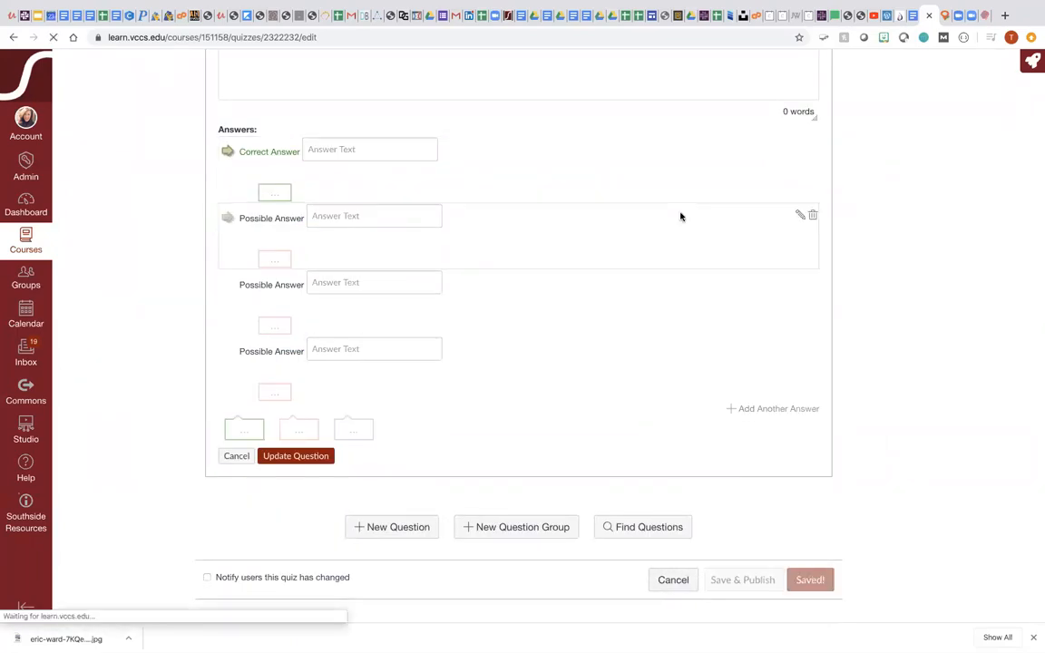
Step: Switch to the Assignments, Quizzes, & New Quizzes presentation in Google Slides and present it, advancing to the Activity 2 slide
click(33, 15)
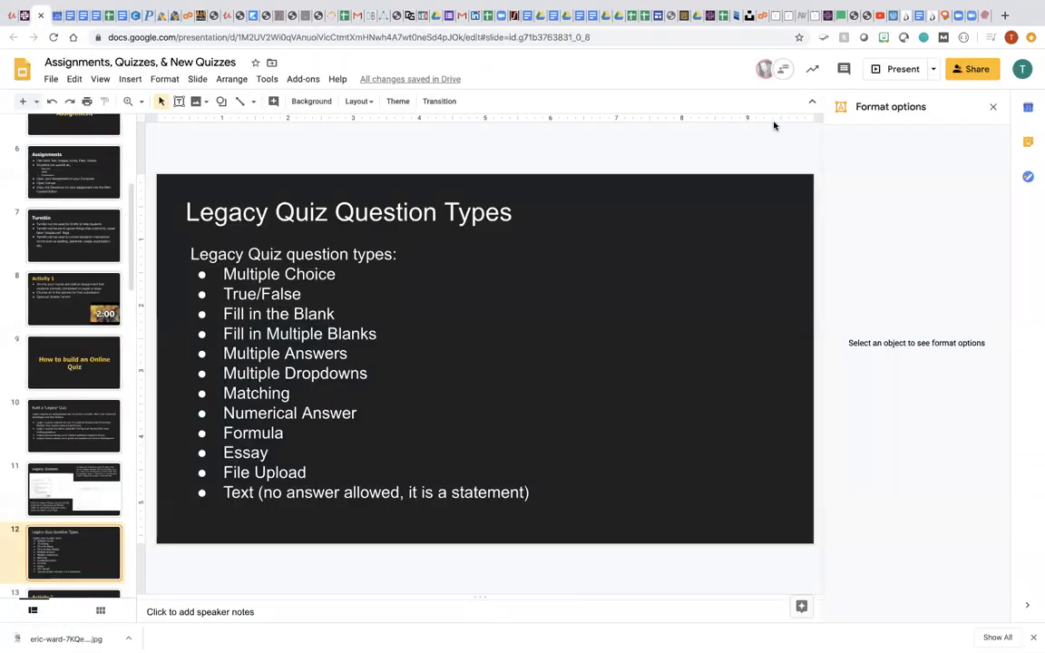
click(872, 72)
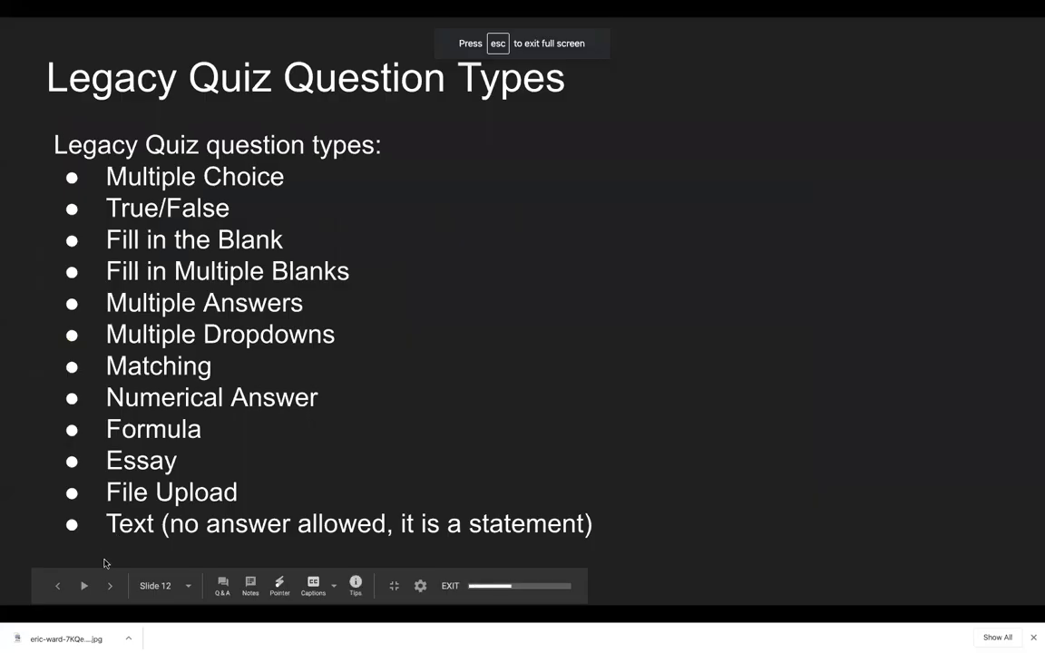
click(109, 586)
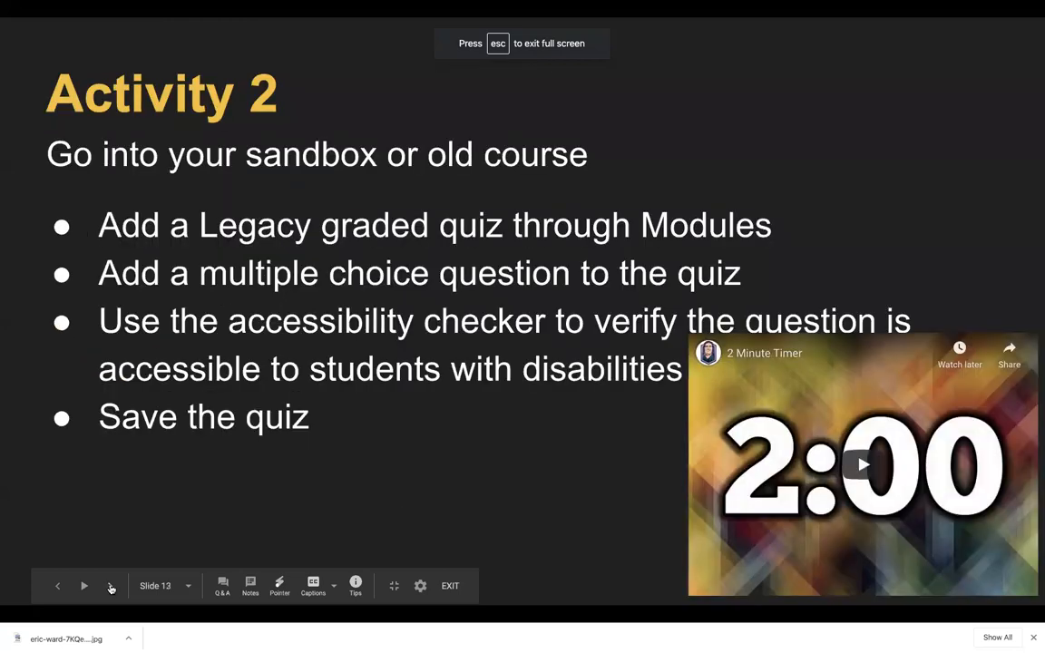
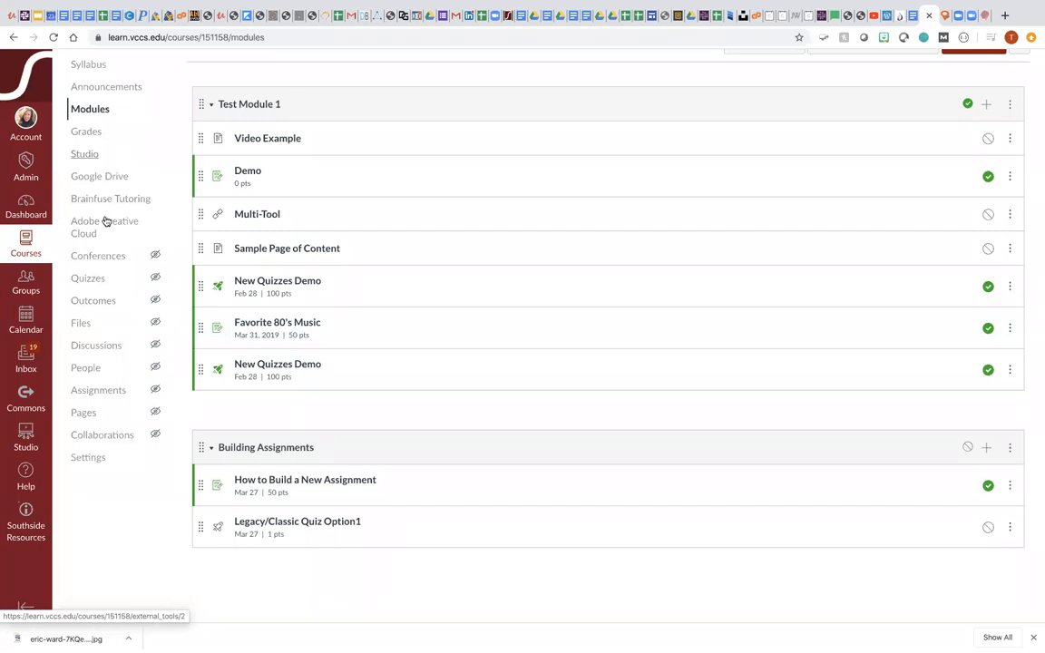
Step: Create a new quiz from the course's quiz list using the New Quizzes engine
click(86, 282)
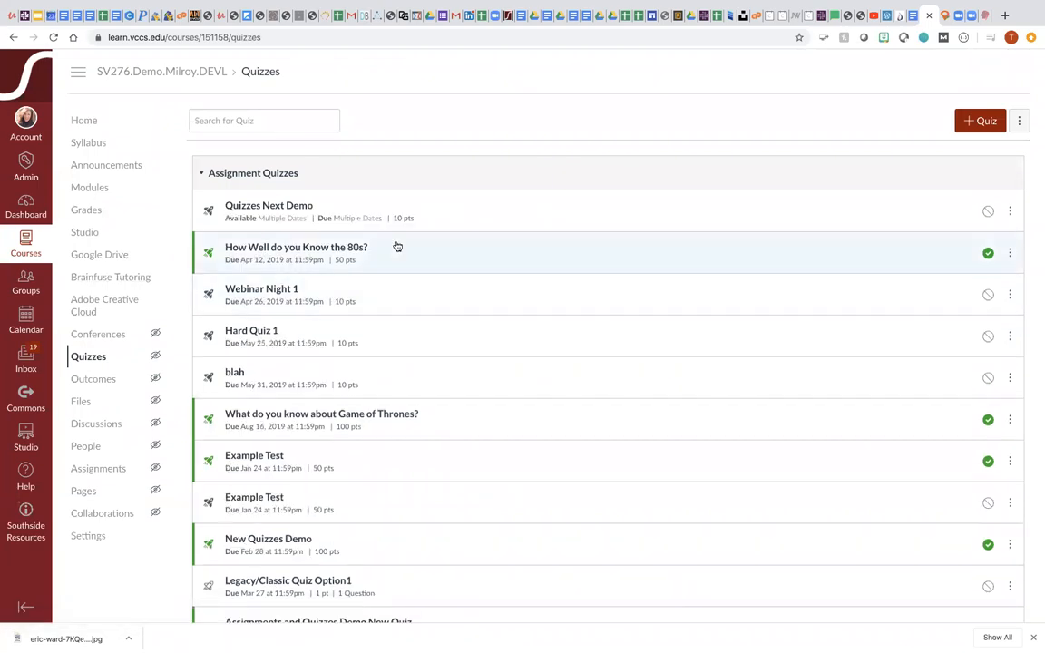
click(980, 124)
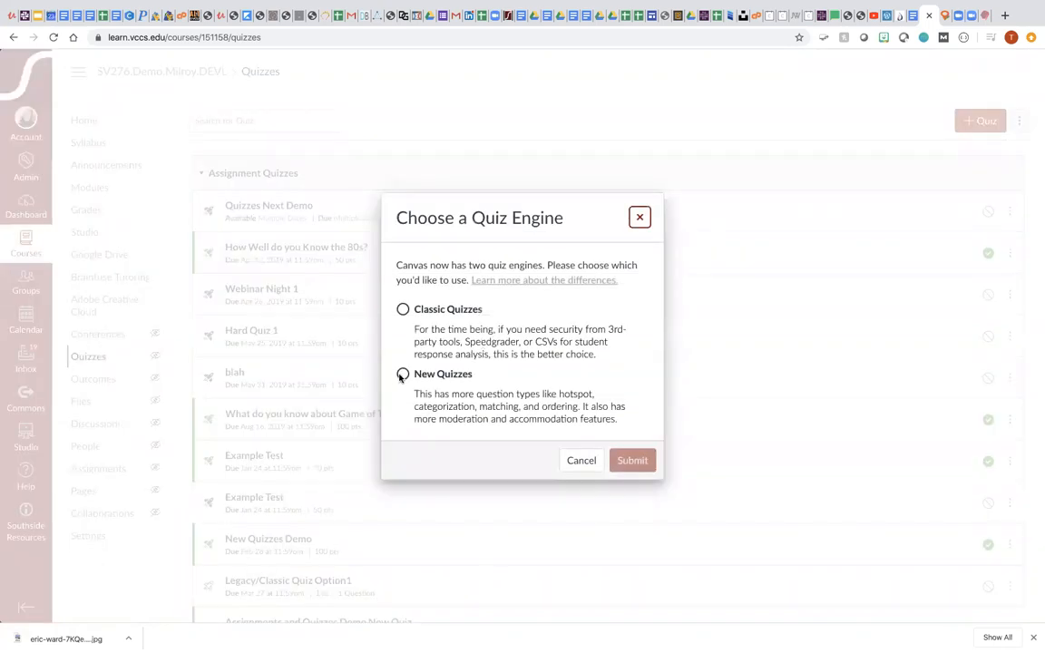
click(402, 375)
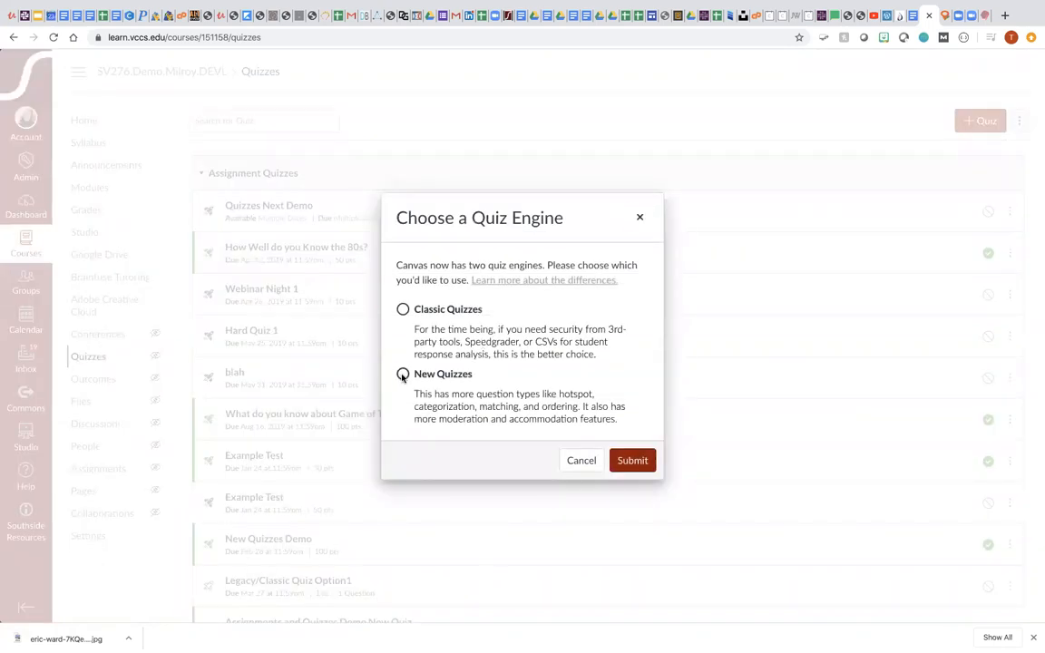
click(632, 462)
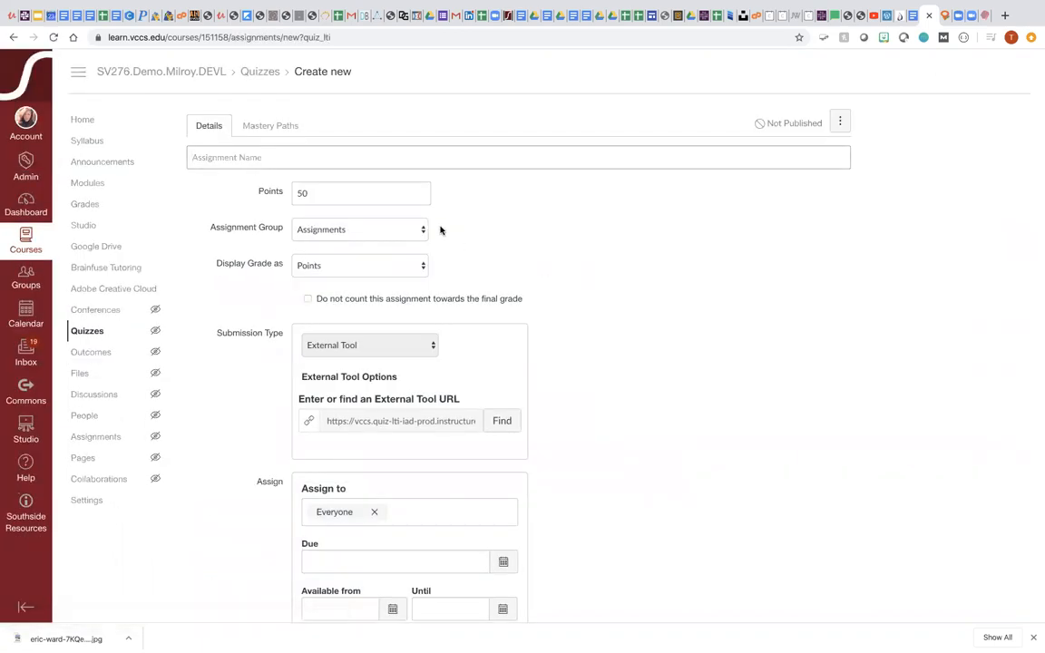
Step: Name the new quiz "New Quizzes Demo Option1" and assign it to the Tests assignment group
text(New Quizzes Demo Option1)
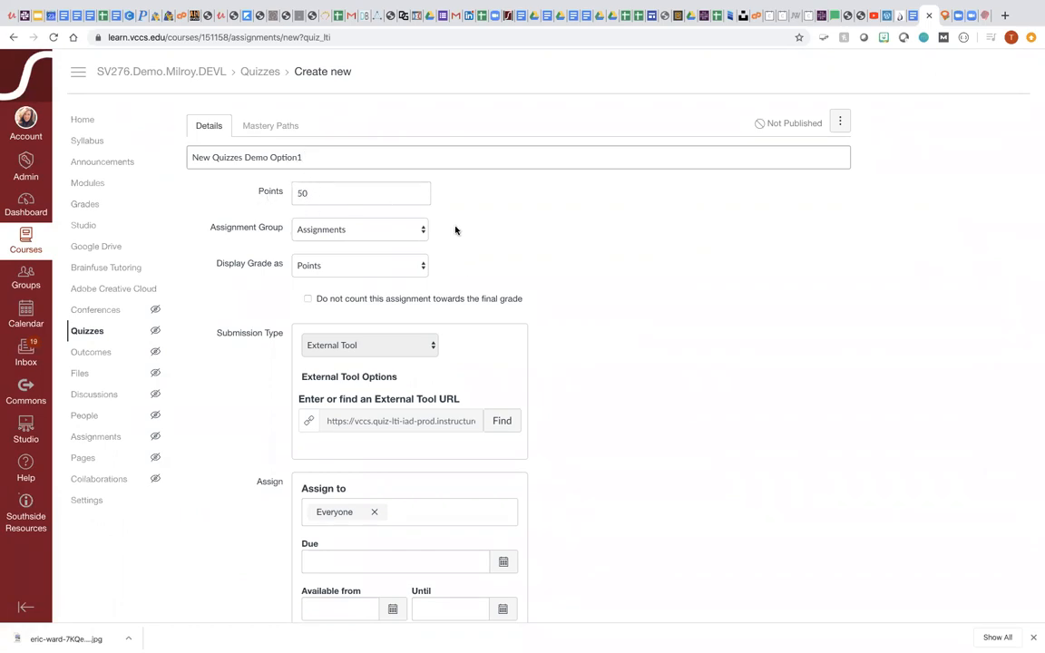
click(421, 233)
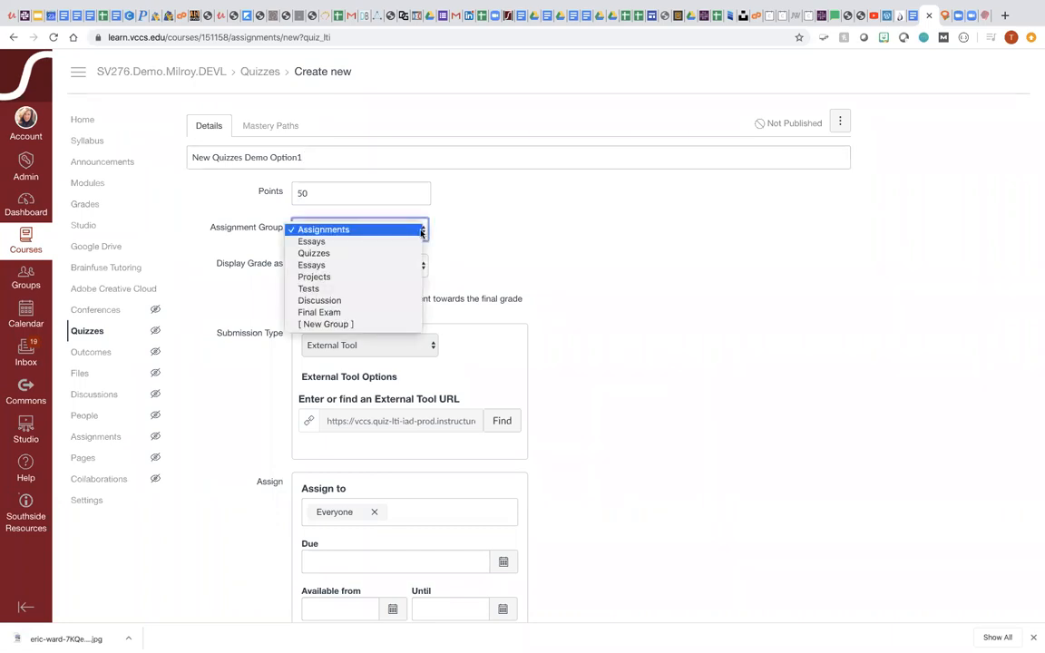
click(399, 289)
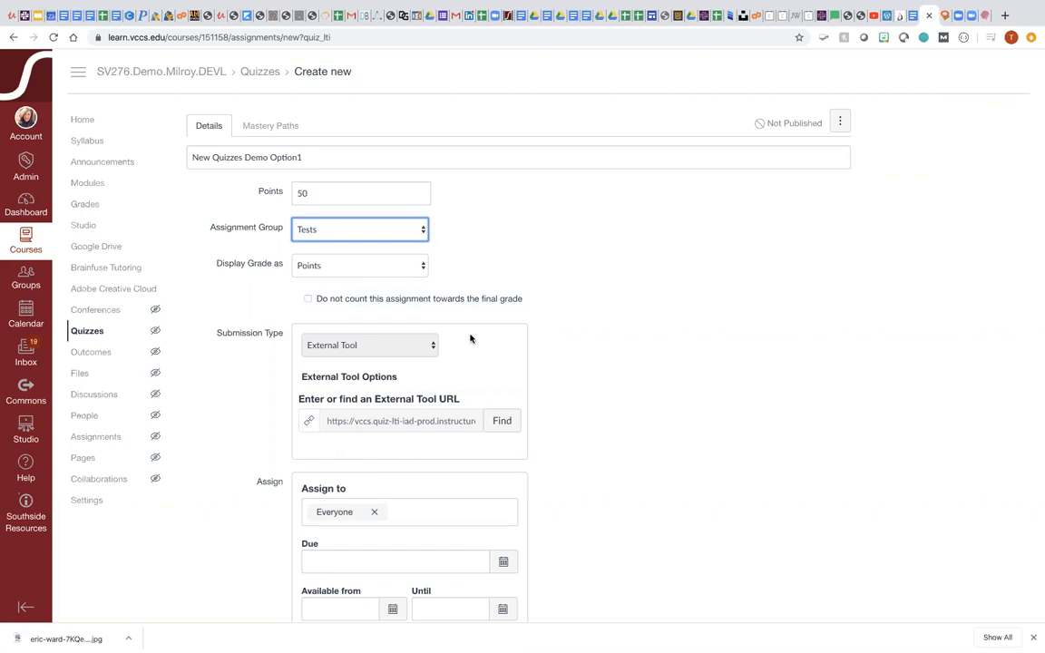
Step: Set the quiz's due date to Mar 31 at 11:59pm, then save and publish it
scroll(497, 446, down, 2)
scroll(378, 558, down, 3)
click(504, 439)
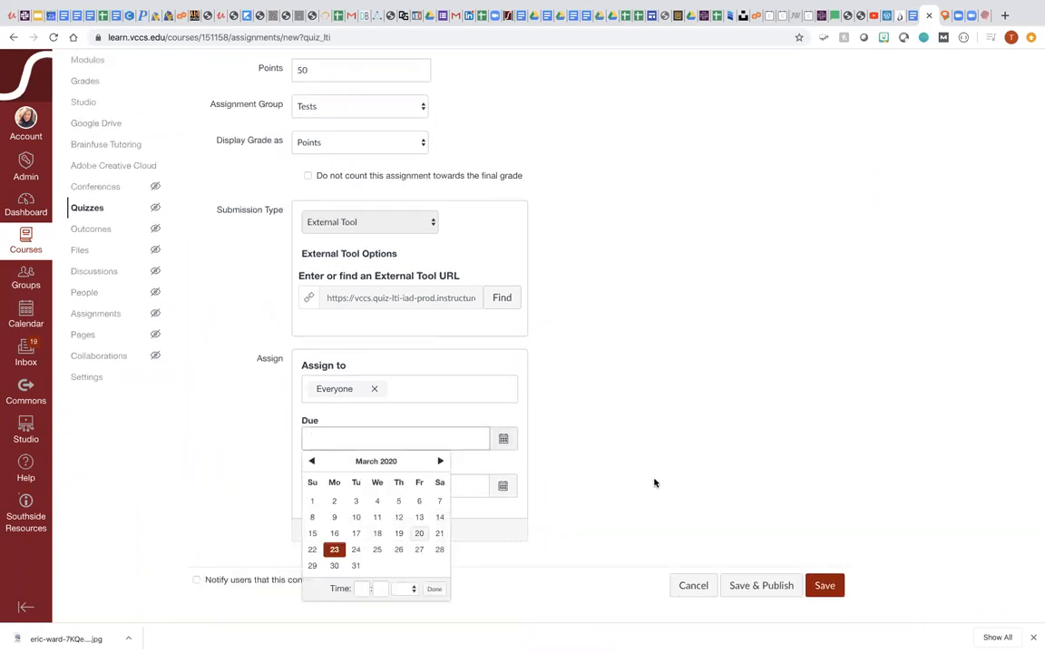
click(355, 566)
click(826, 595)
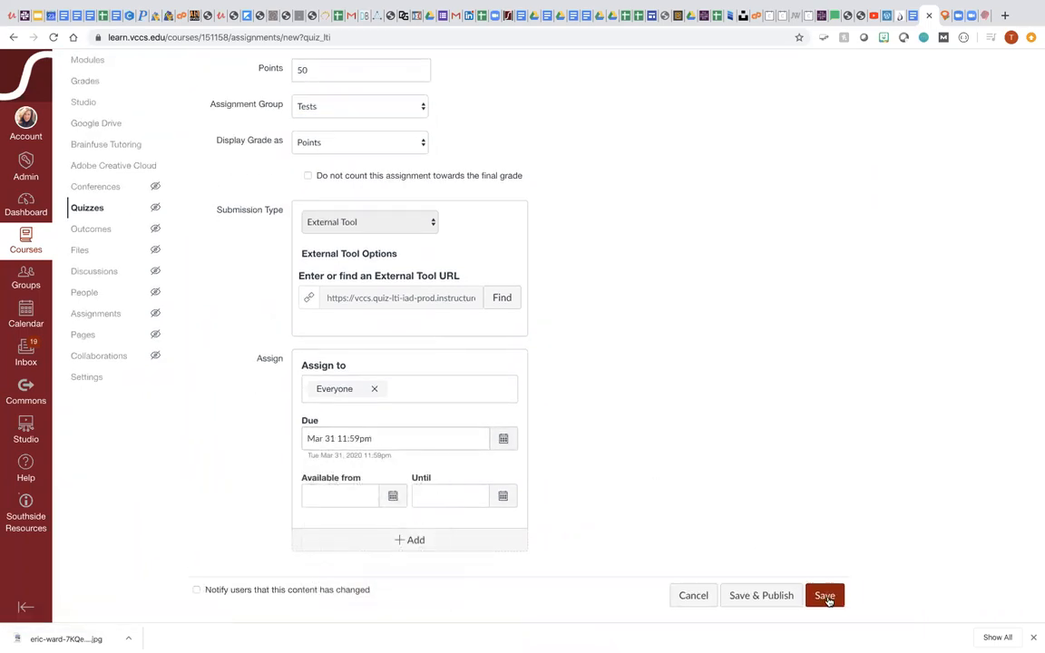
click(765, 595)
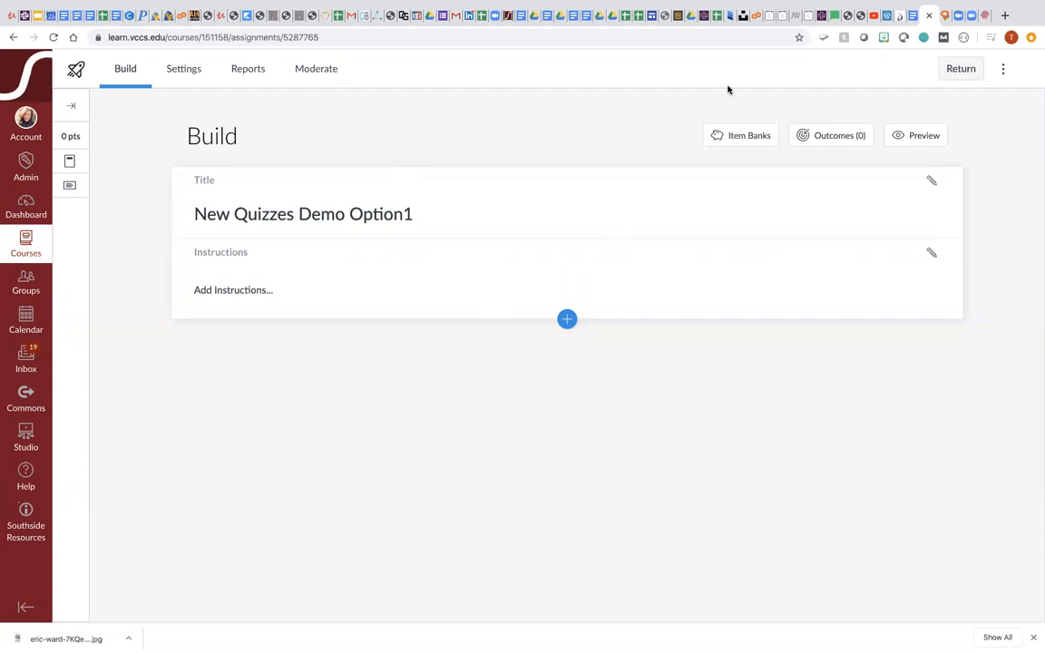
Step: Return from the quiz builder to the course's quiz list and look for the New Quizzes Demo Option1 entry
click(959, 72)
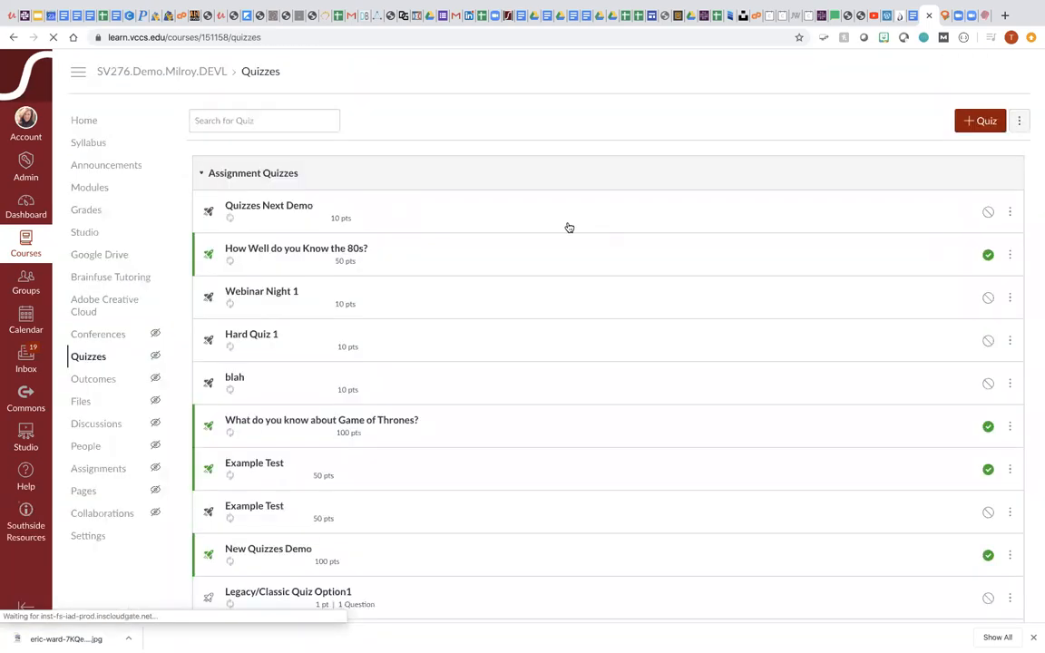
scroll(422, 396, down, 5)
scroll(421, 396, down, 2)
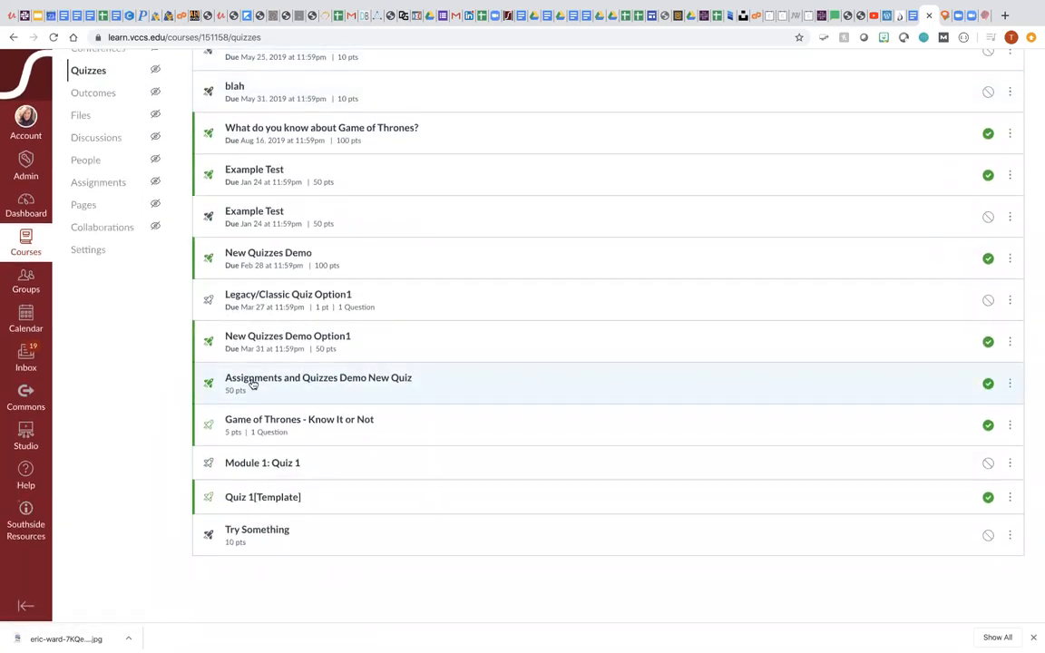
scroll(248, 489, up, 6)
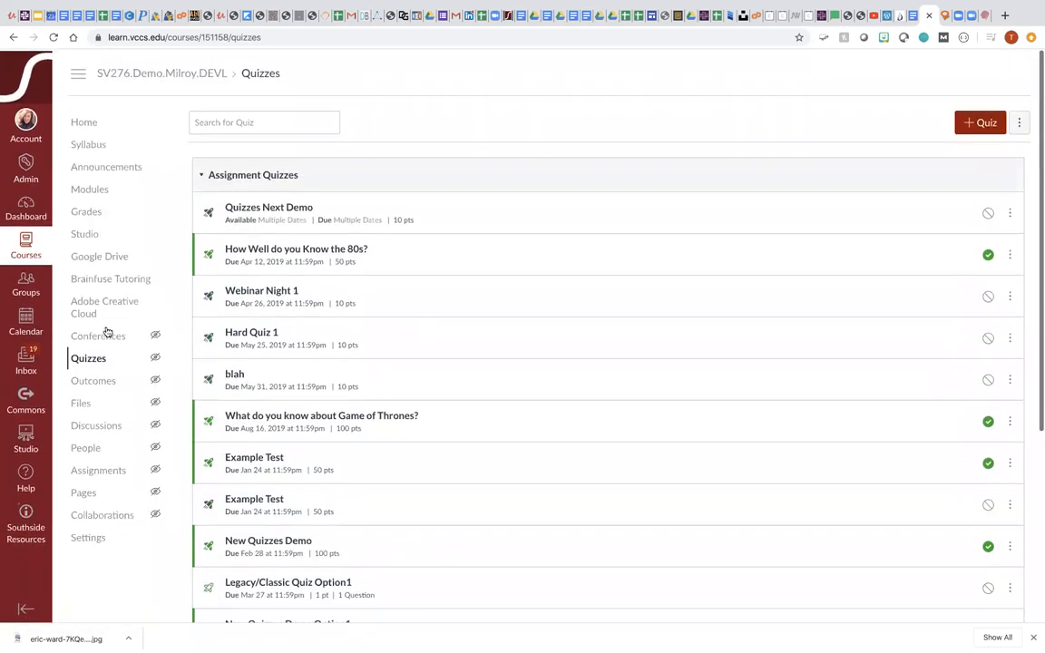
Step: Open the course's modules, start adding an item to the Building Assignments module, and browse the existing assignments for the new quiz
click(90, 193)
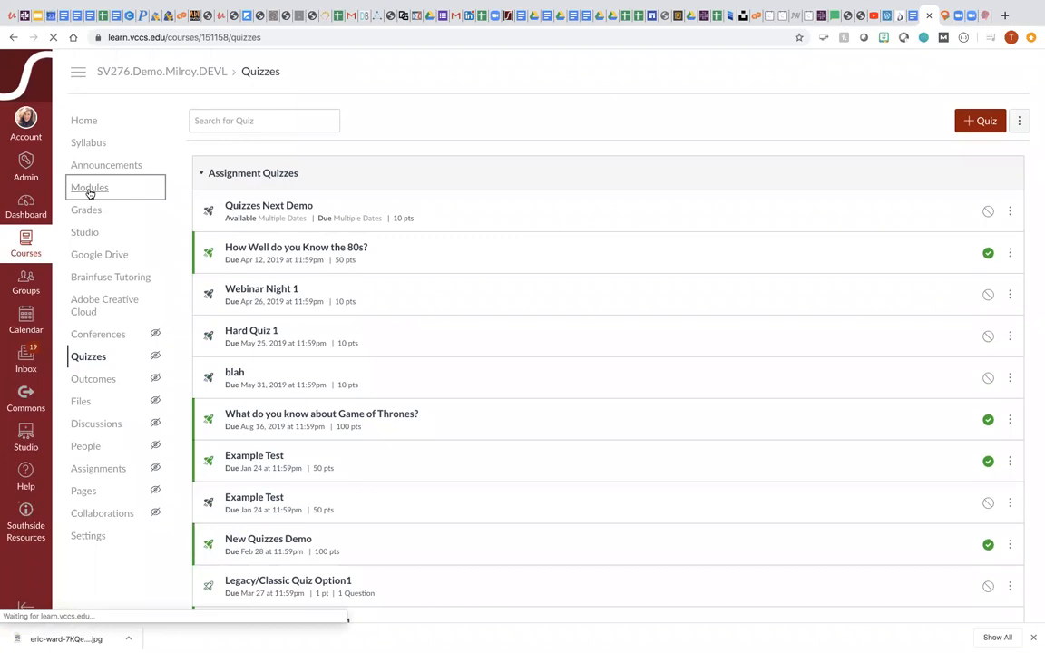
scroll(710, 516, down, 2)
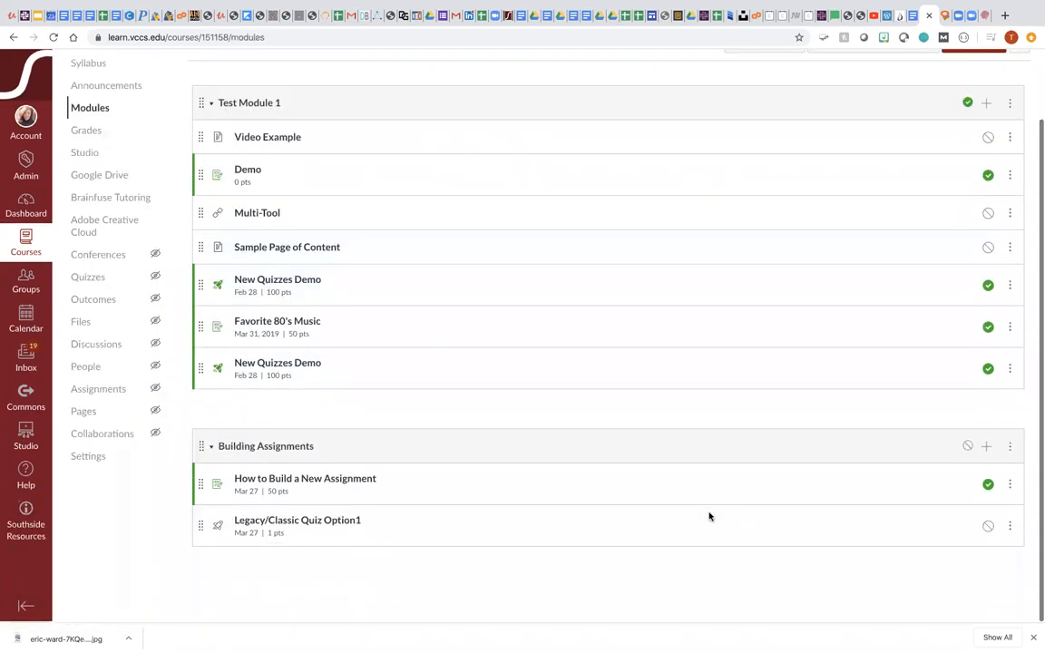
click(986, 449)
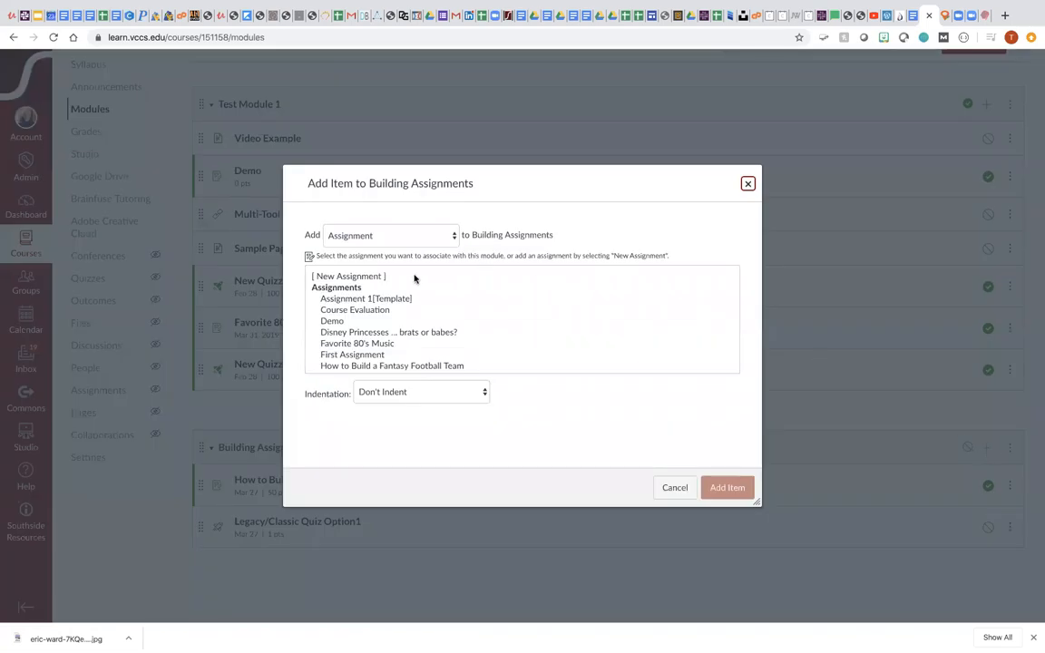
scroll(403, 292, down, 10)
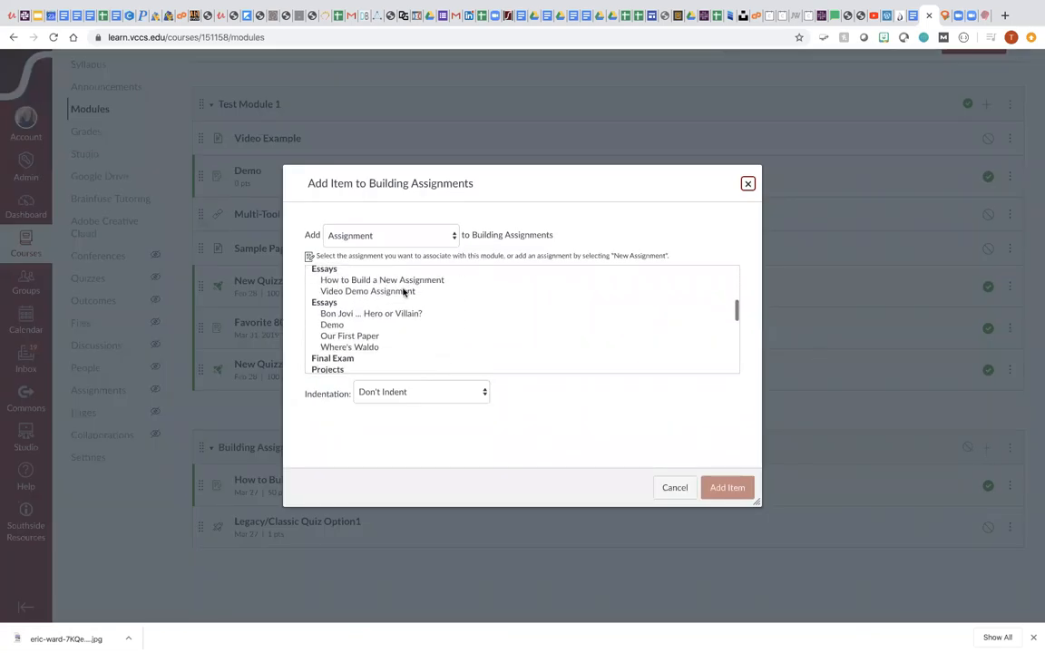
scroll(404, 292, down, 5)
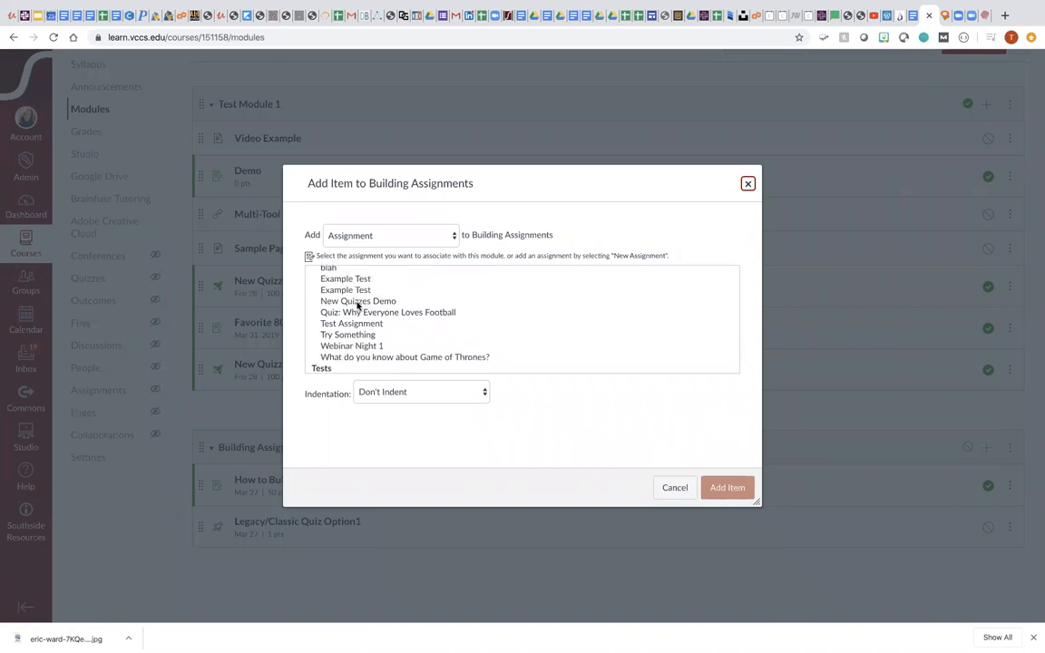
scroll(357, 305, up, 5)
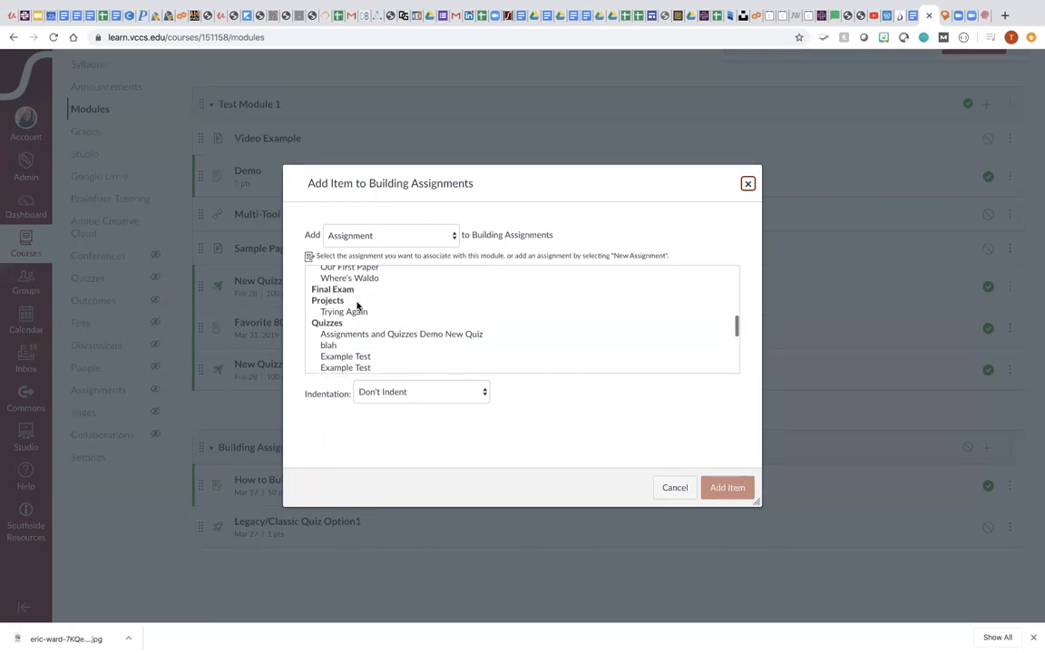
scroll(357, 306, up, 8)
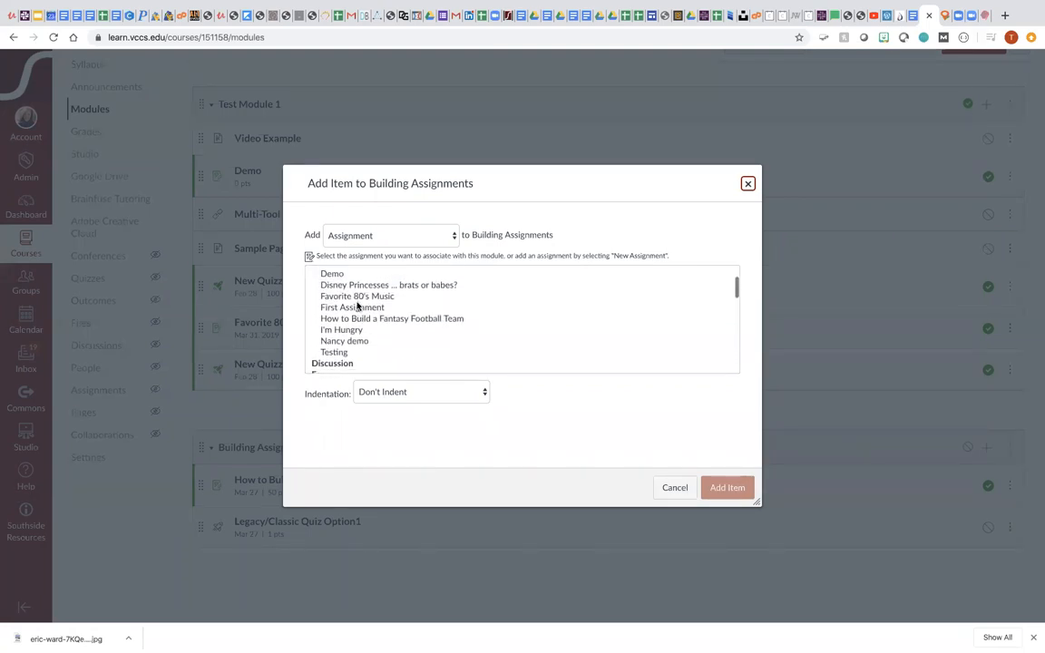
Step: Check the existing items offered under the Quiz type, then switch the item type back to Assignment
click(454, 236)
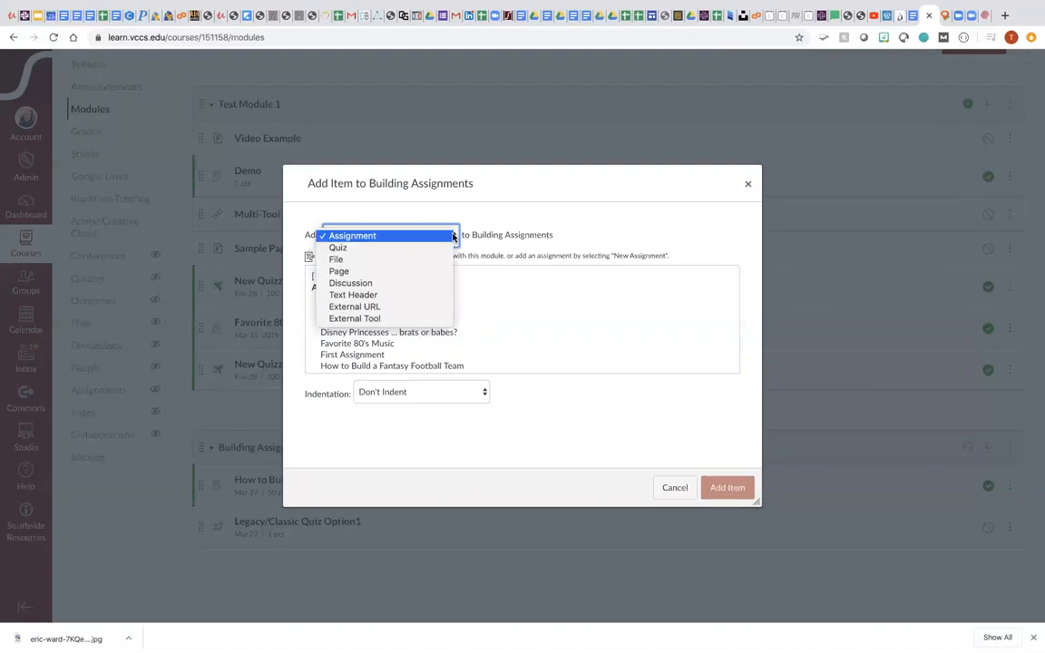
click(447, 249)
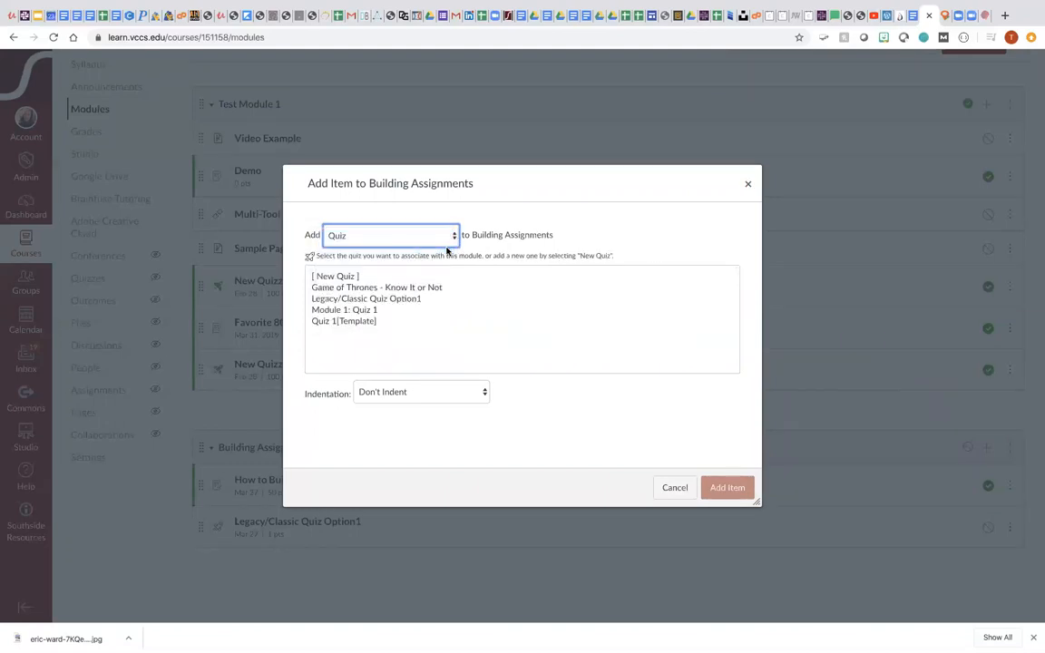
click(447, 240)
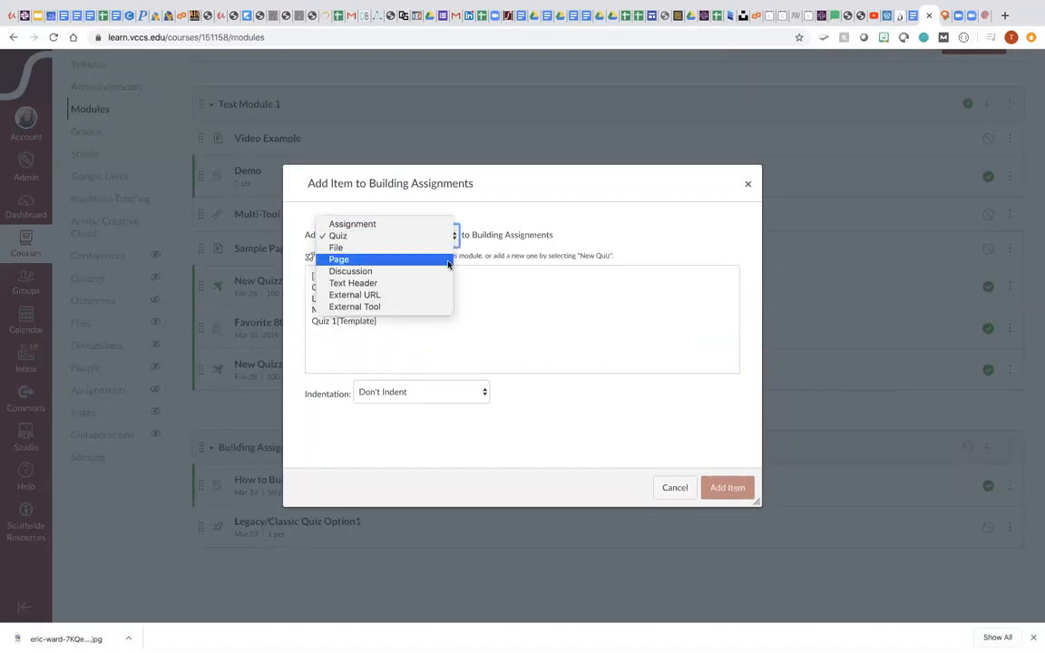
click(449, 224)
Step: Add New Quizzes Demo Option1 from the Tests group to the Building Assignments module
scroll(452, 326, down, 4)
scroll(453, 326, down, 5)
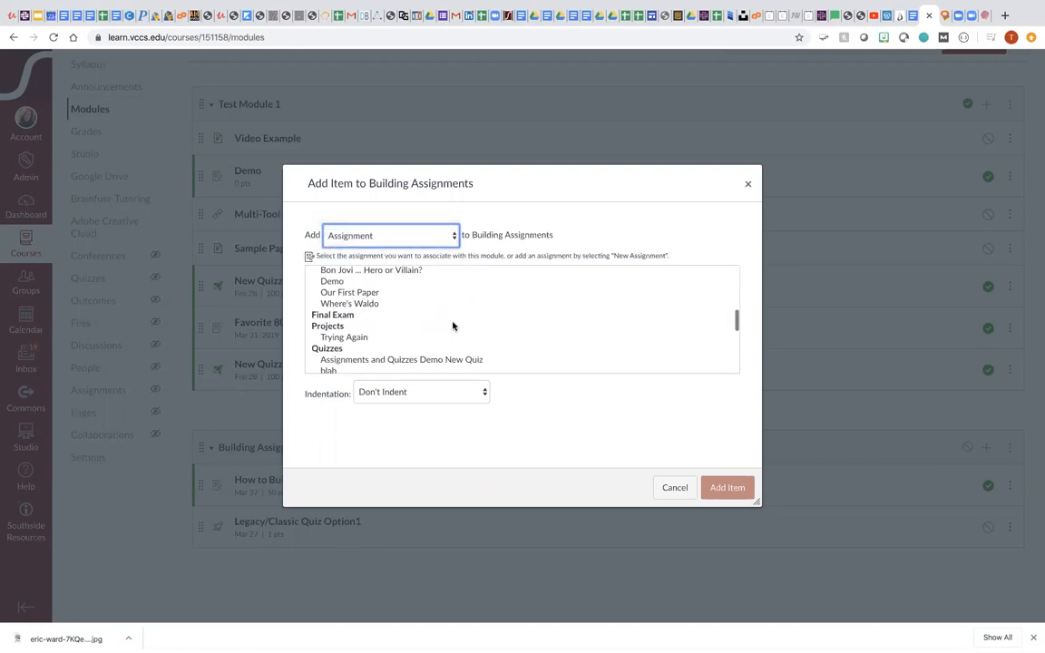
scroll(452, 326, down, 3)
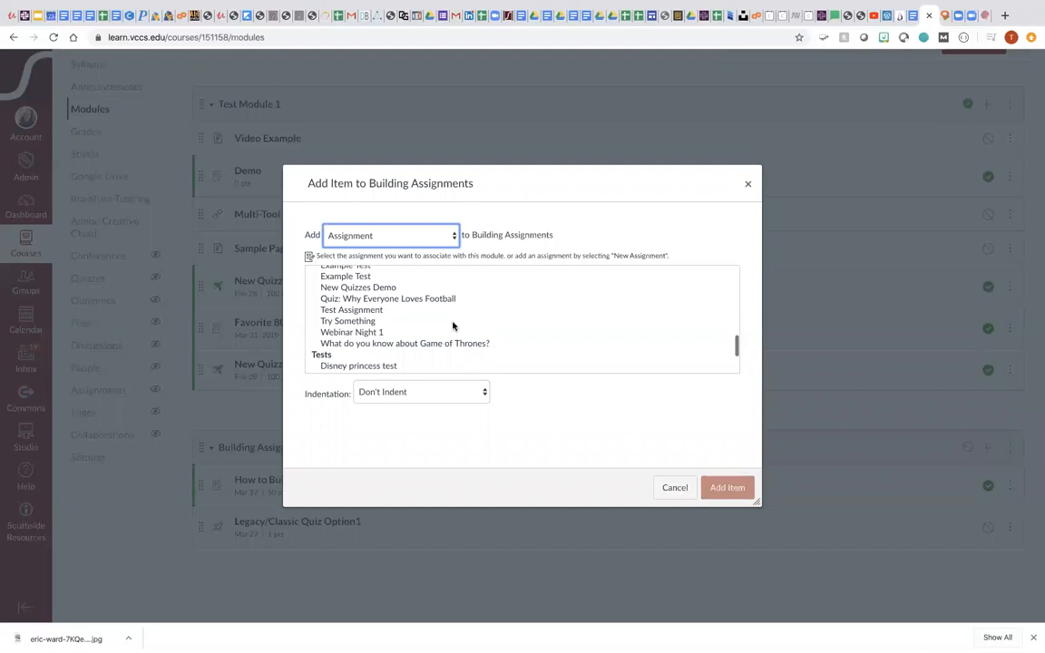
click(380, 289)
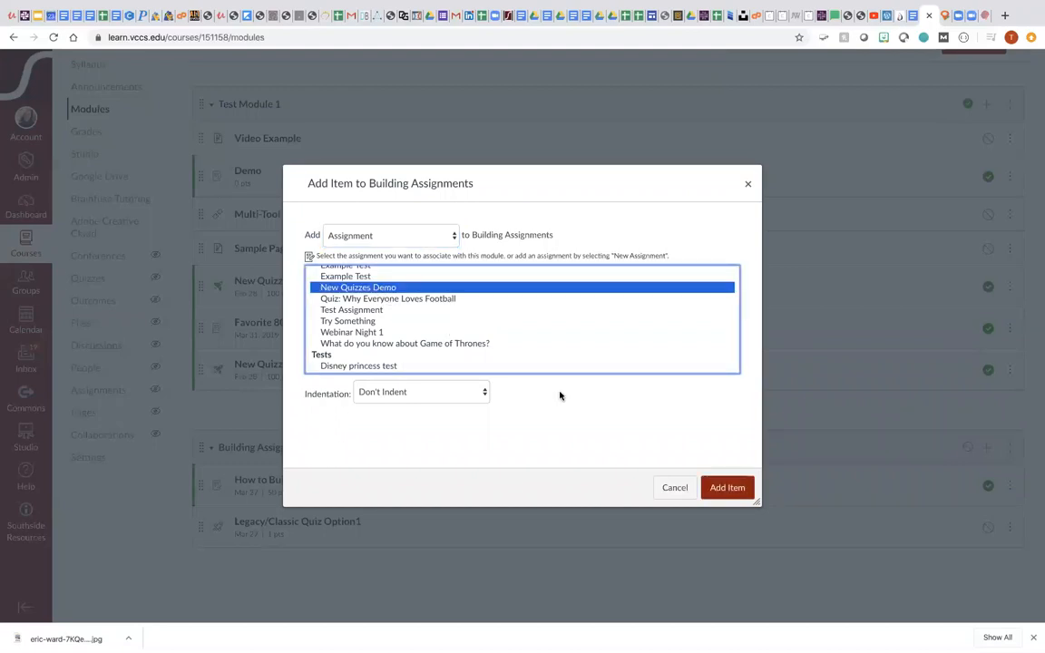
scroll(547, 356, down, 2)
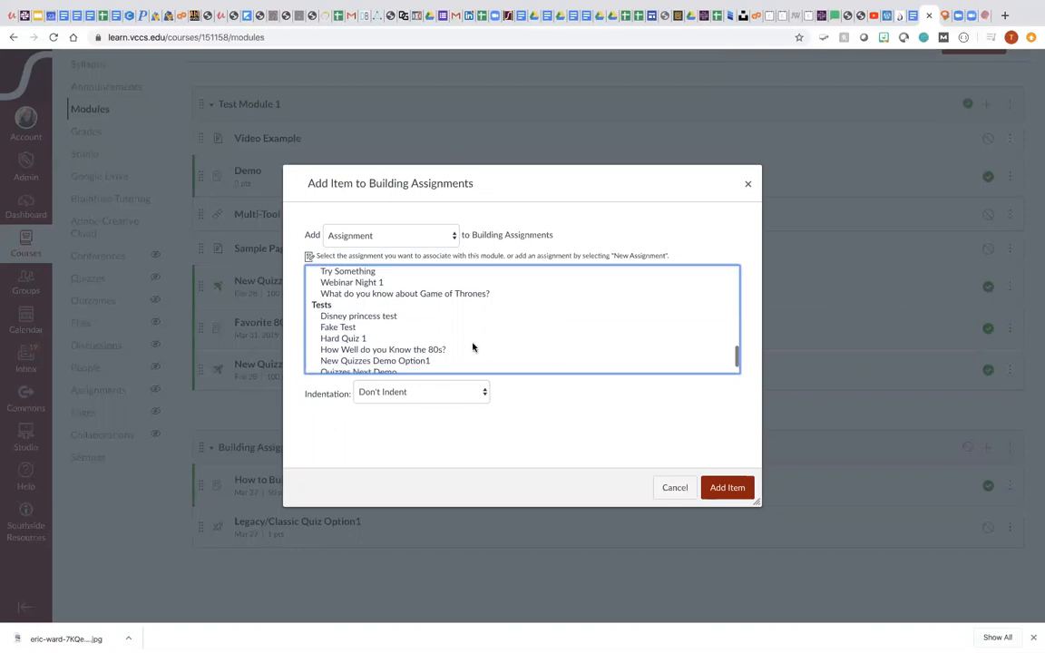
click(441, 361)
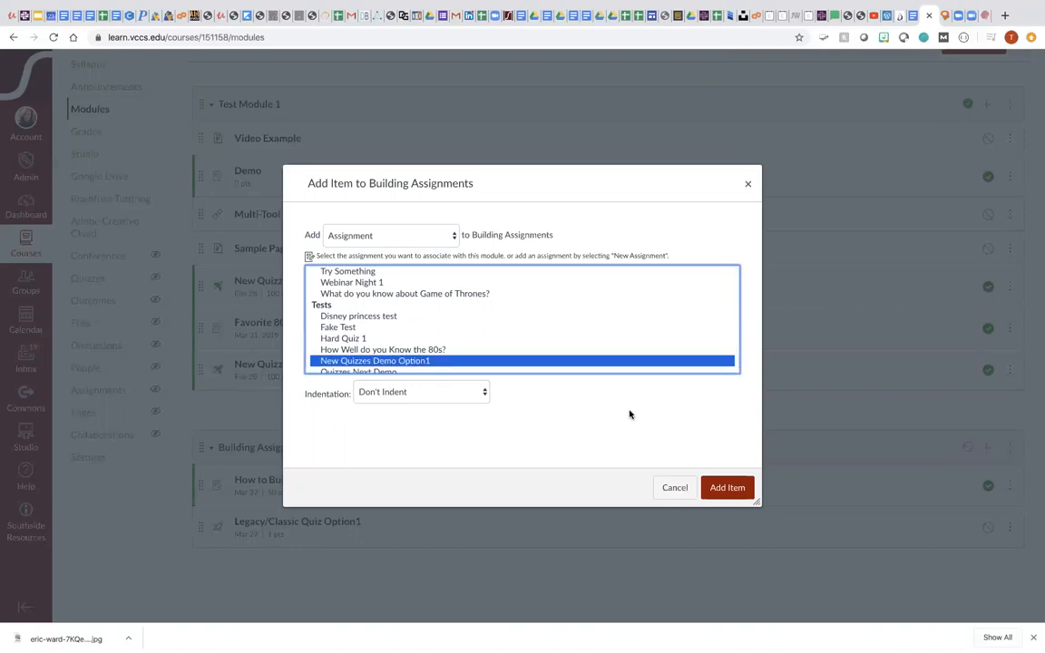
click(724, 488)
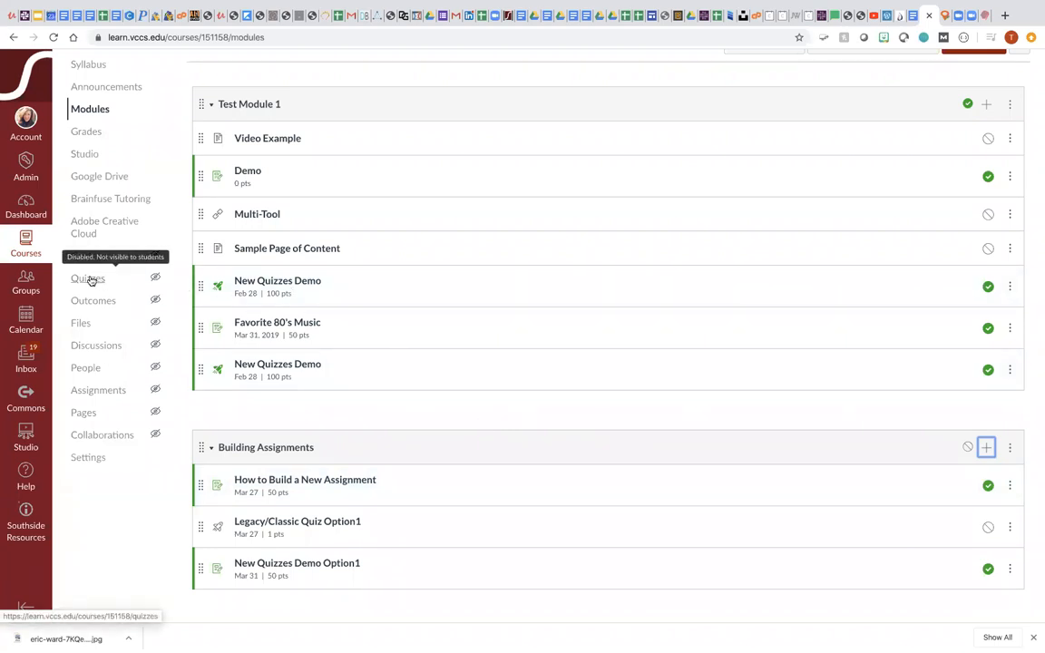
Step: Open New Quizzes Demo Option1 from the Building Assignments module and open its instructions for editing
scroll(390, 481, down, 1)
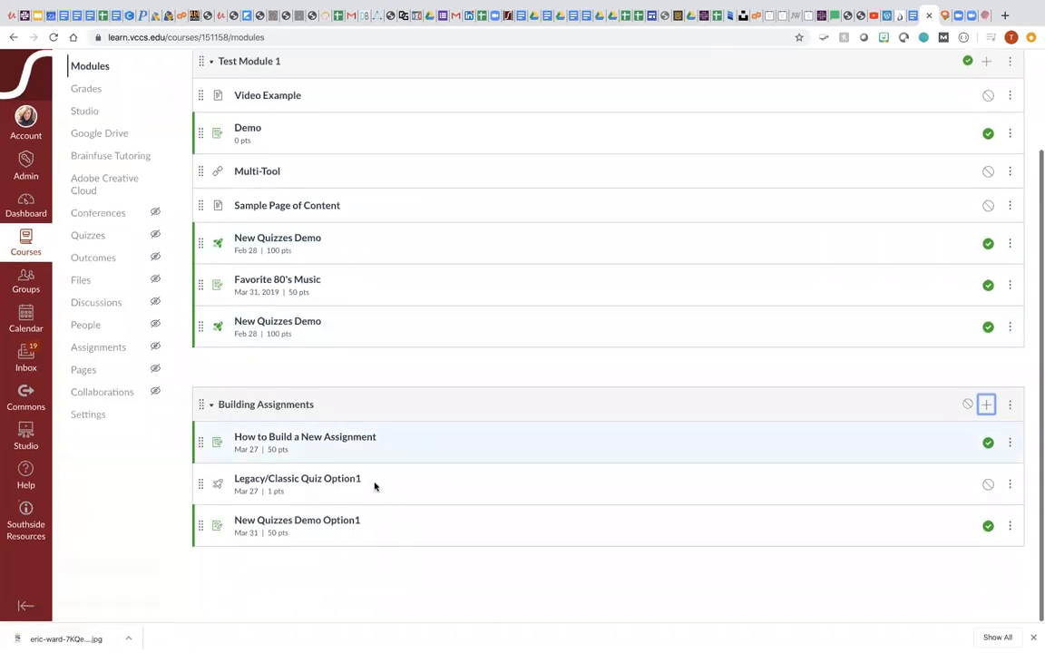
click(292, 524)
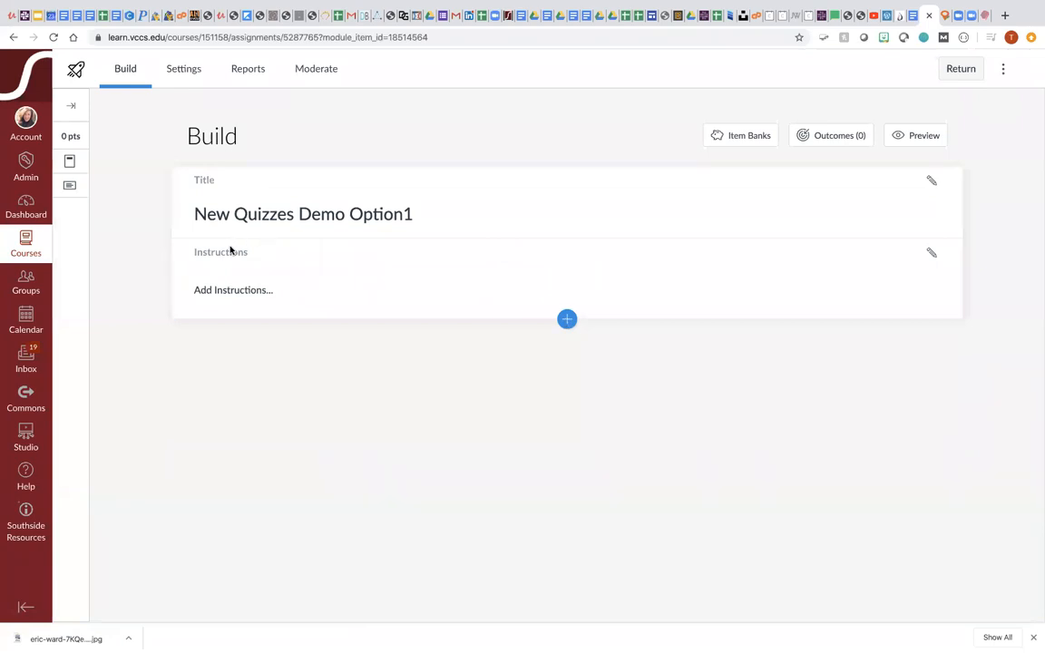
click(931, 255)
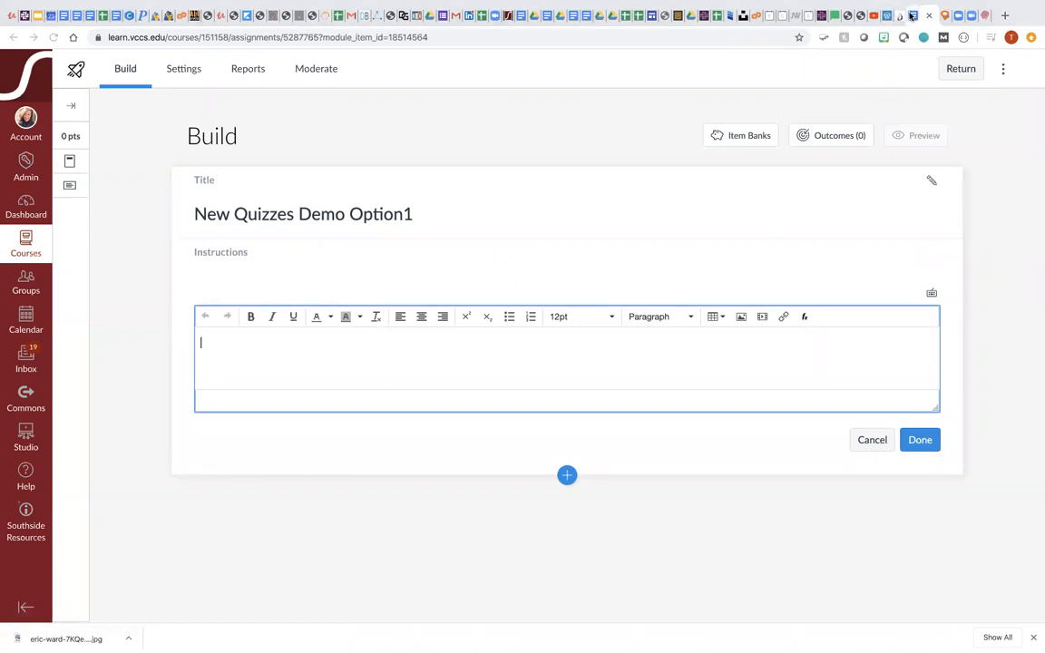
Step: Switch to the Canvas Faculty Survey Questions document in Google Docs and copy the text of question 4
click(911, 15)
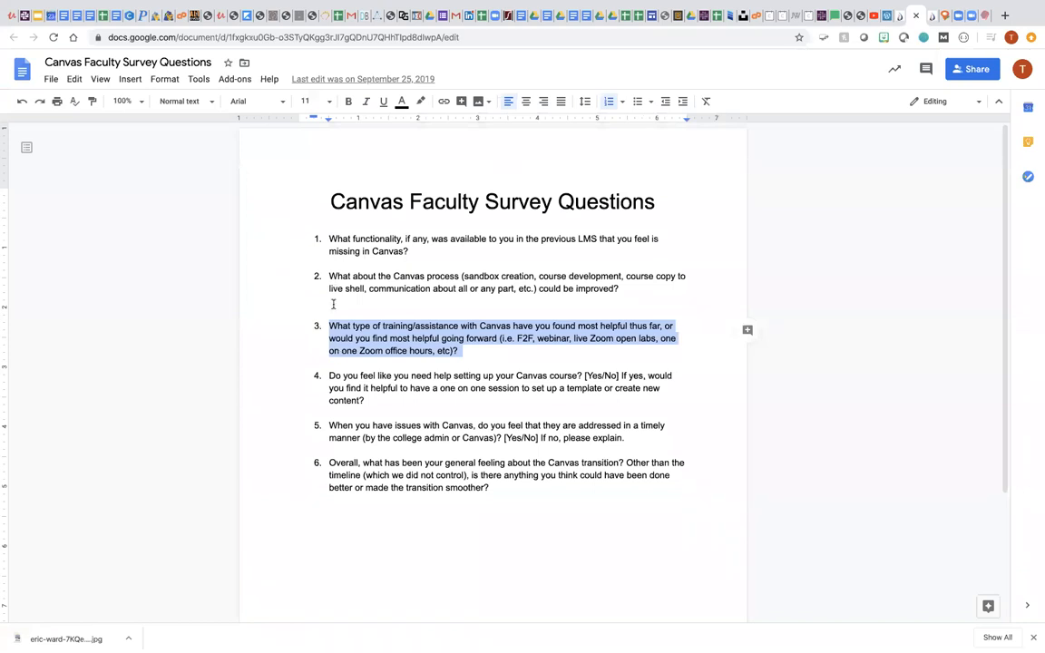
drag(324, 374, 381, 400)
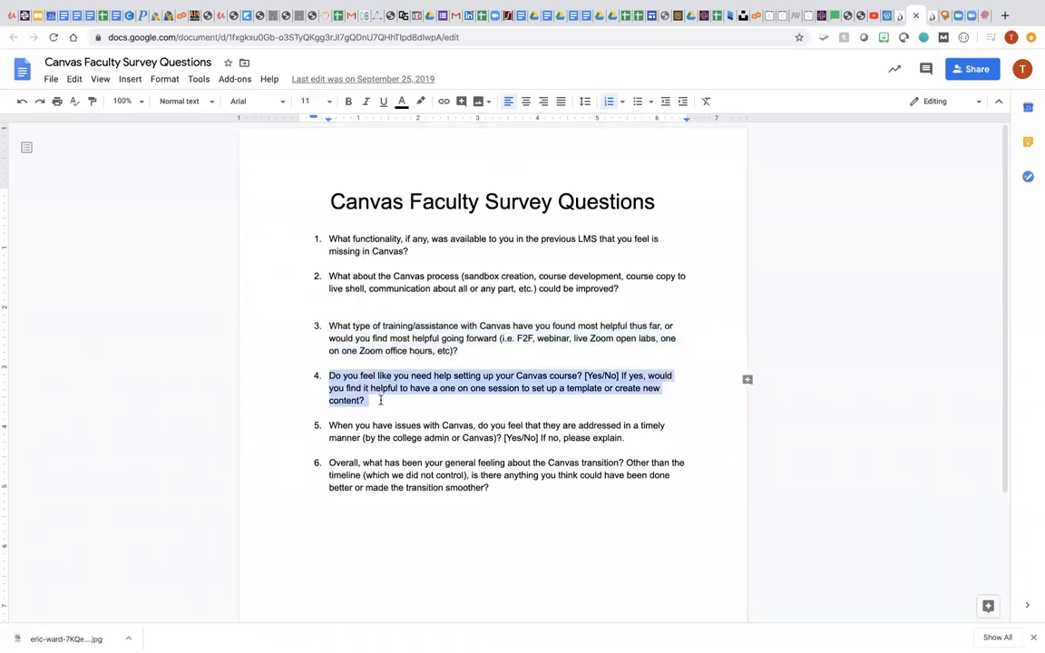
right_click(334, 384)
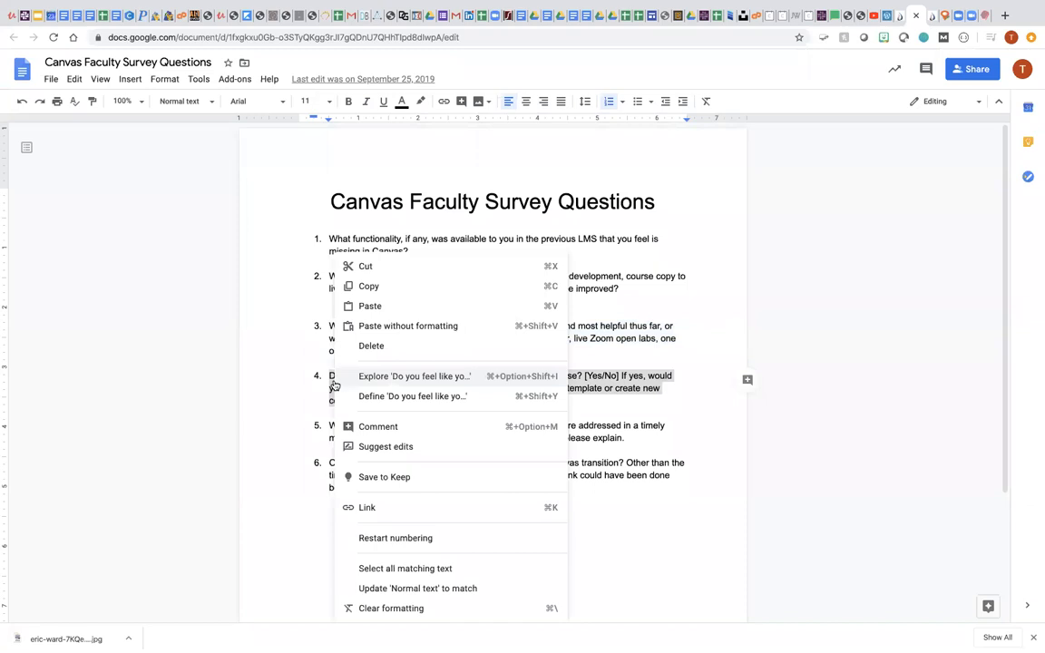
click(368, 284)
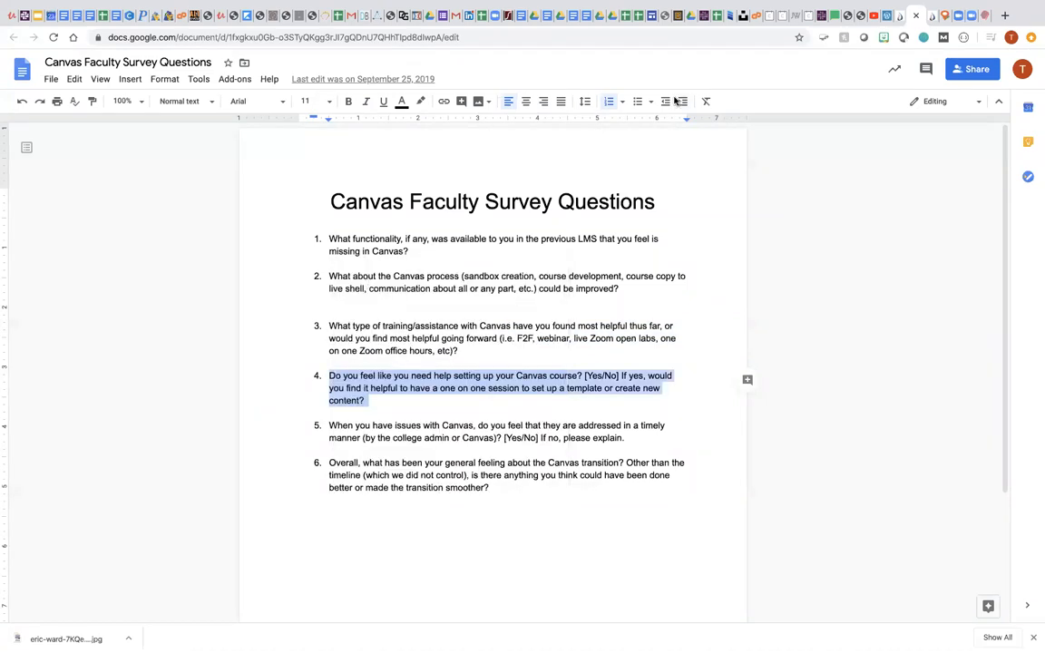
Step: Return to the Canvas quiz builder, paste the copied survey question as the quiz instructions, and save them
click(931, 14)
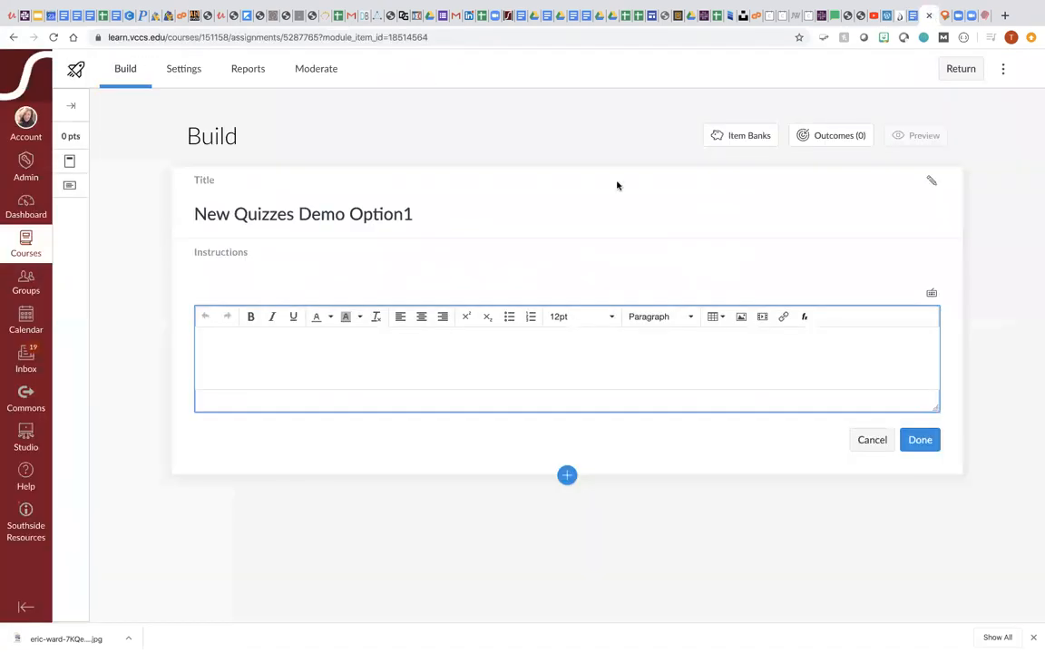
right_click(204, 347)
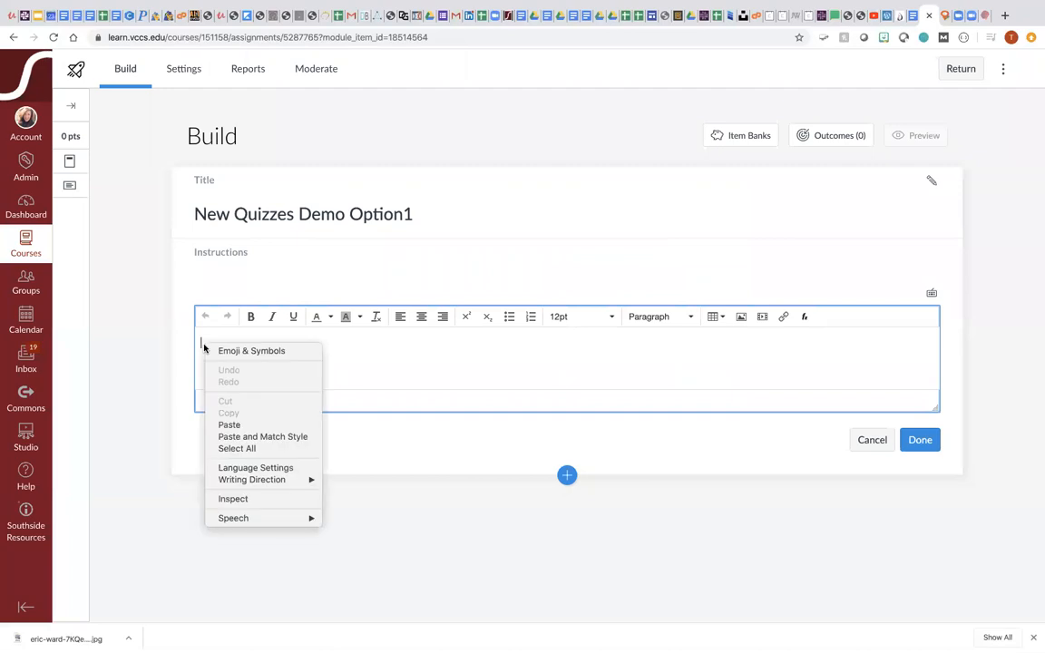
click(225, 428)
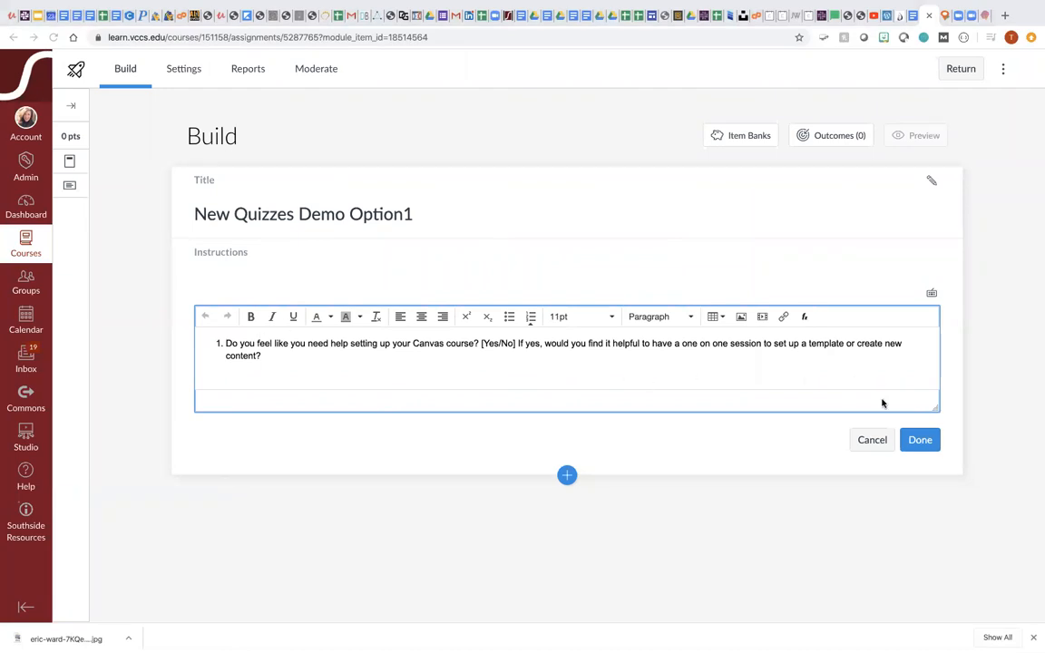
click(921, 440)
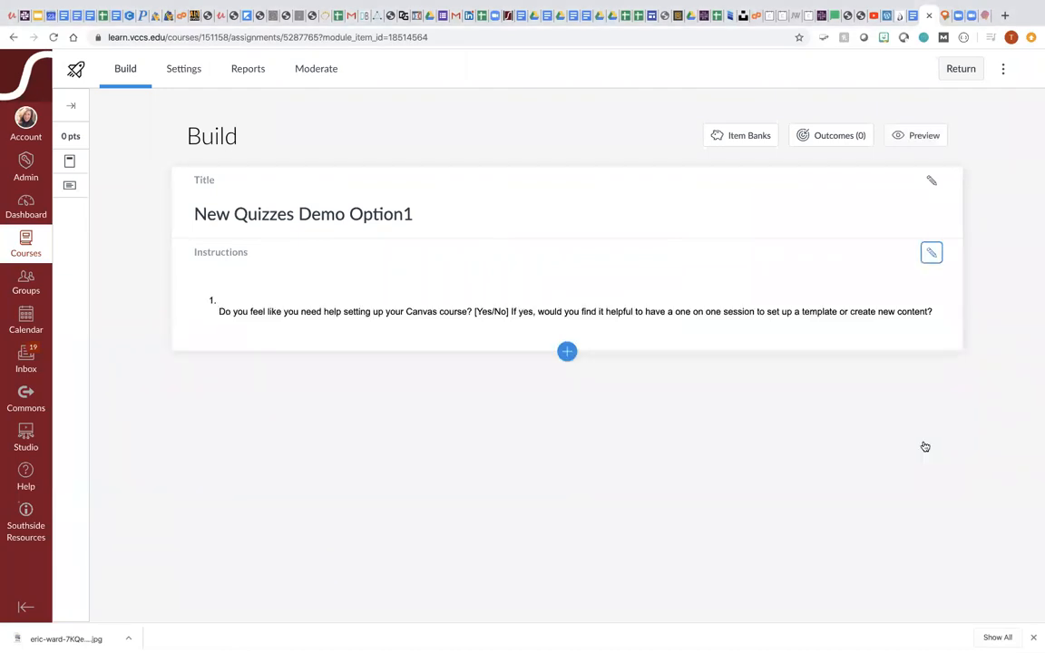
Step: Display the quiz's insertable question types, present the Activity 3 slide in Google Slides, and return to the Canvas quiz builder
click(566, 351)
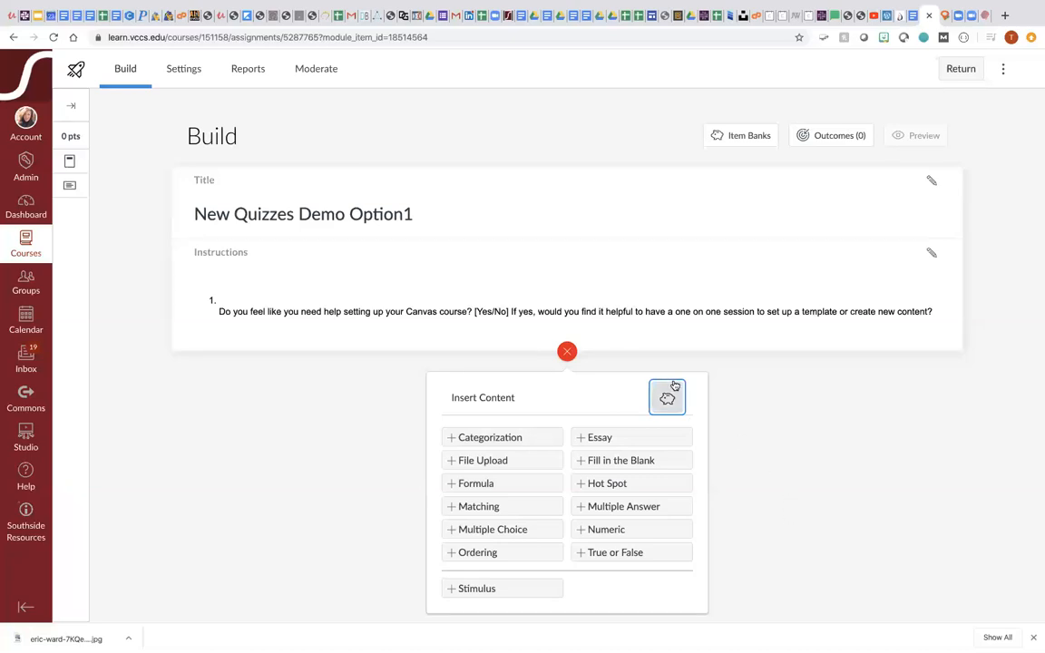
click(38, 18)
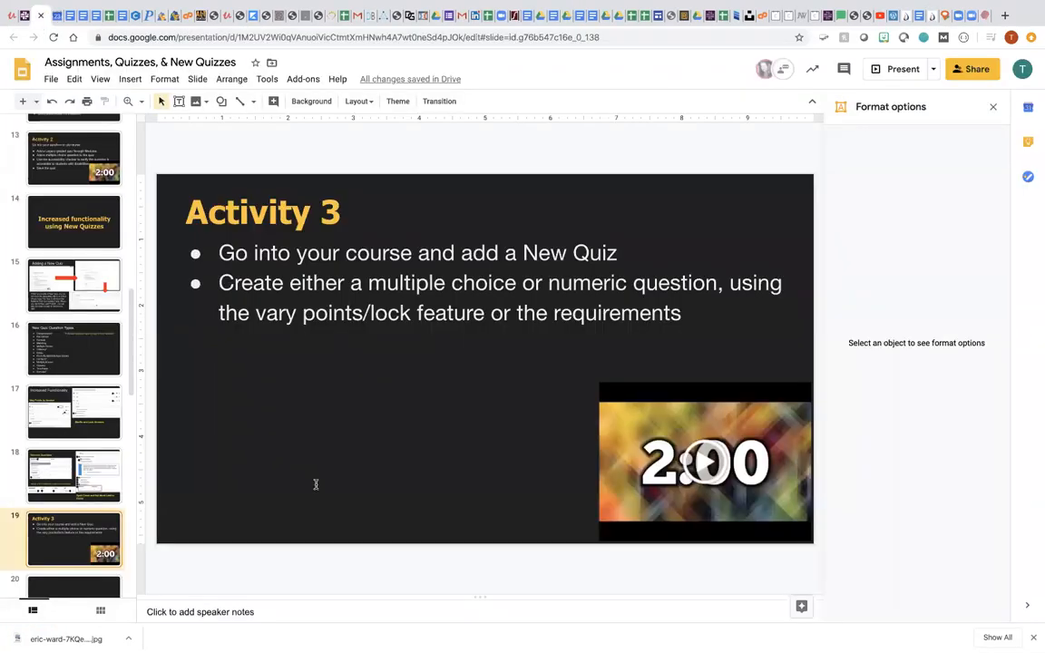
click(888, 70)
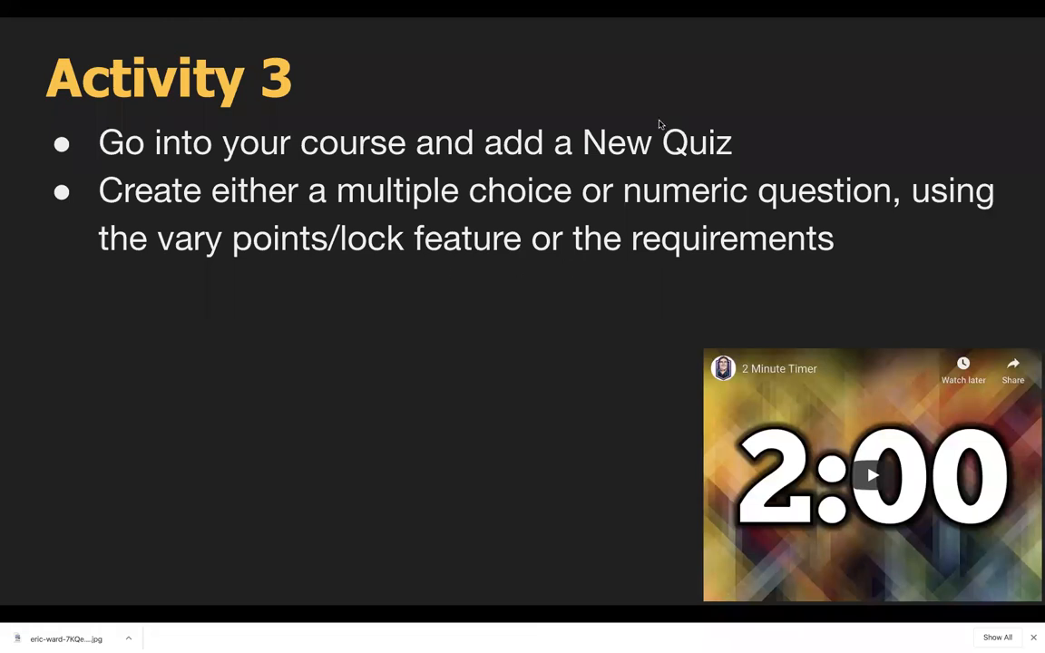
key(Escape)
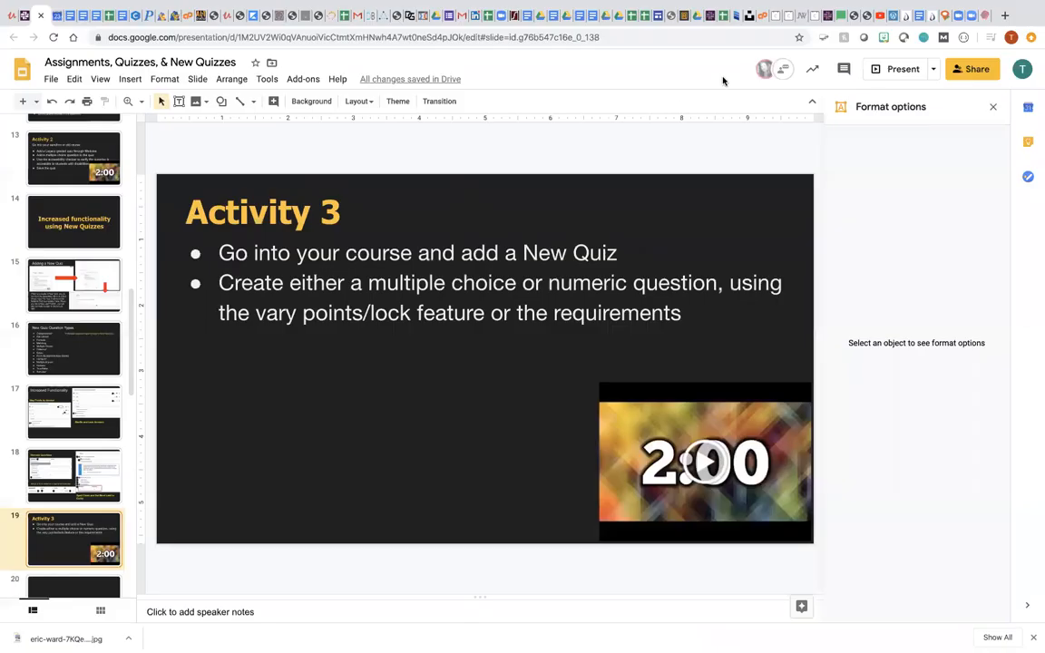
click(931, 14)
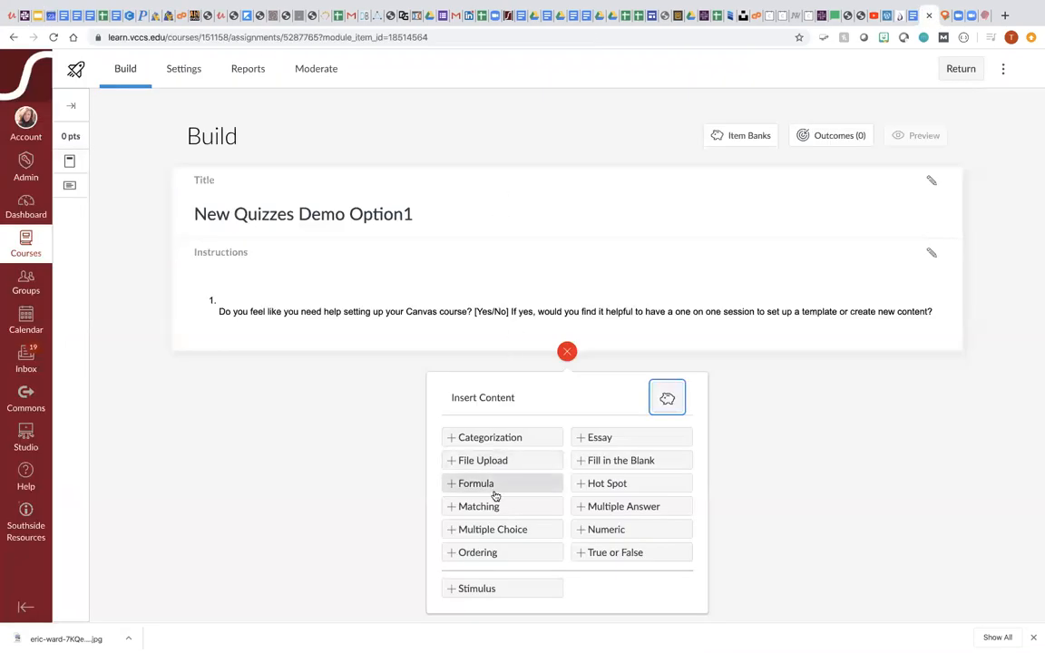
Step: Add a multiple-choice question titled T1 and paste the copied survey question as its stem
click(495, 530)
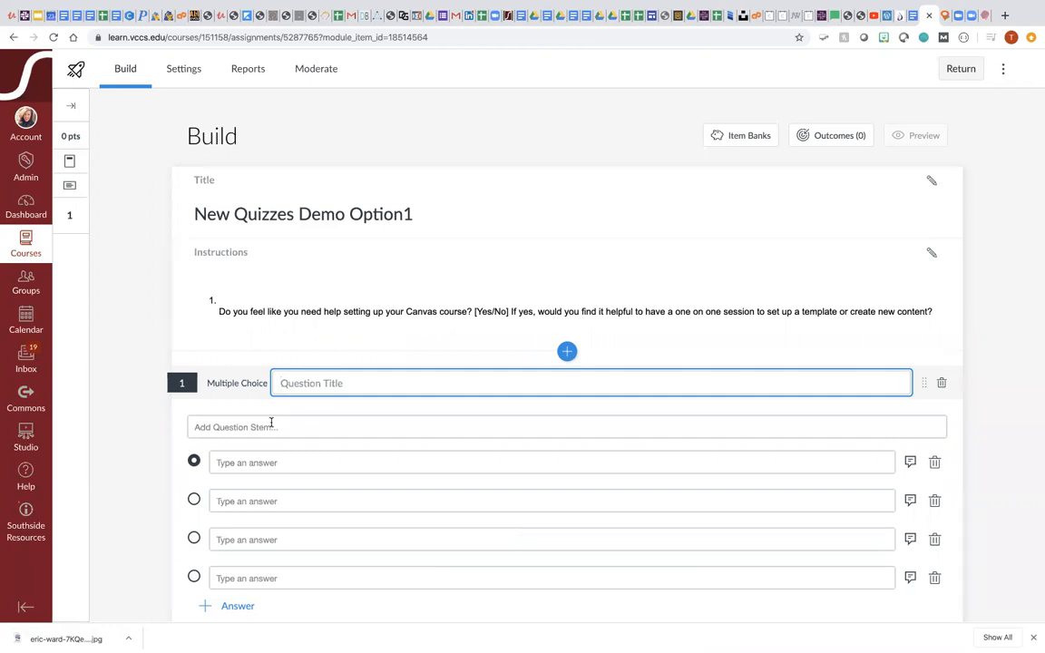
text(T1)
key(shift+Tab)
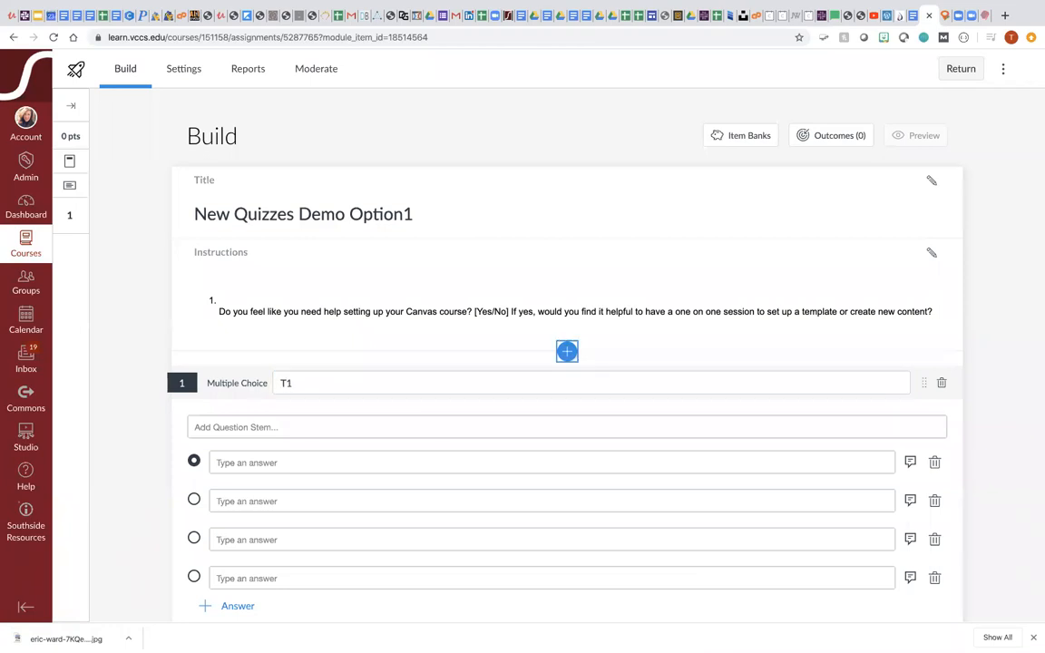
click(254, 426)
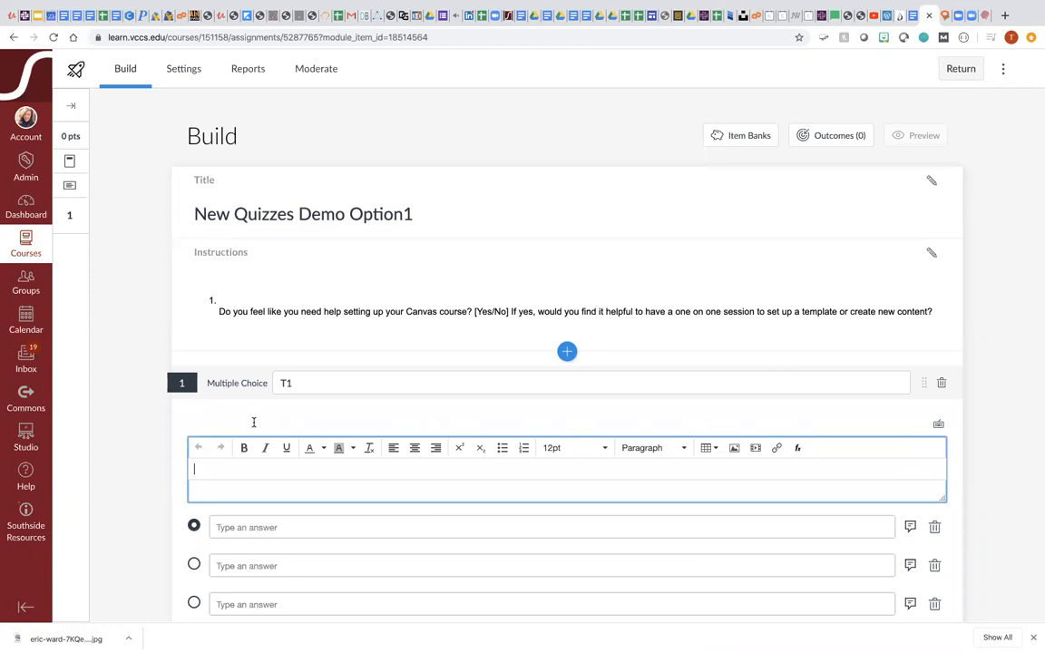
right_click(195, 468)
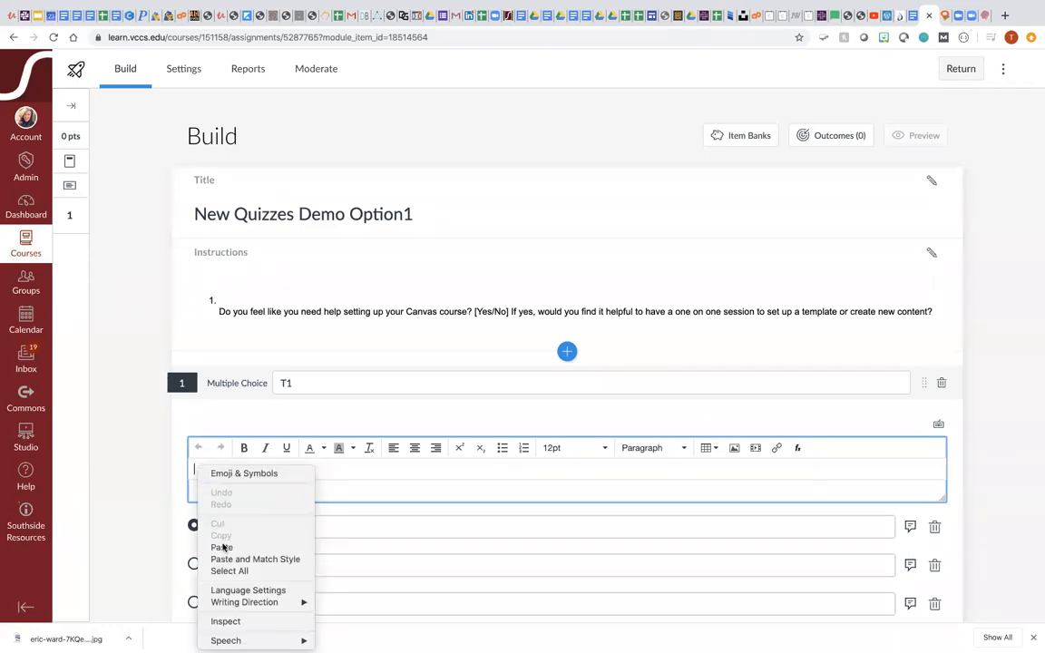
click(223, 548)
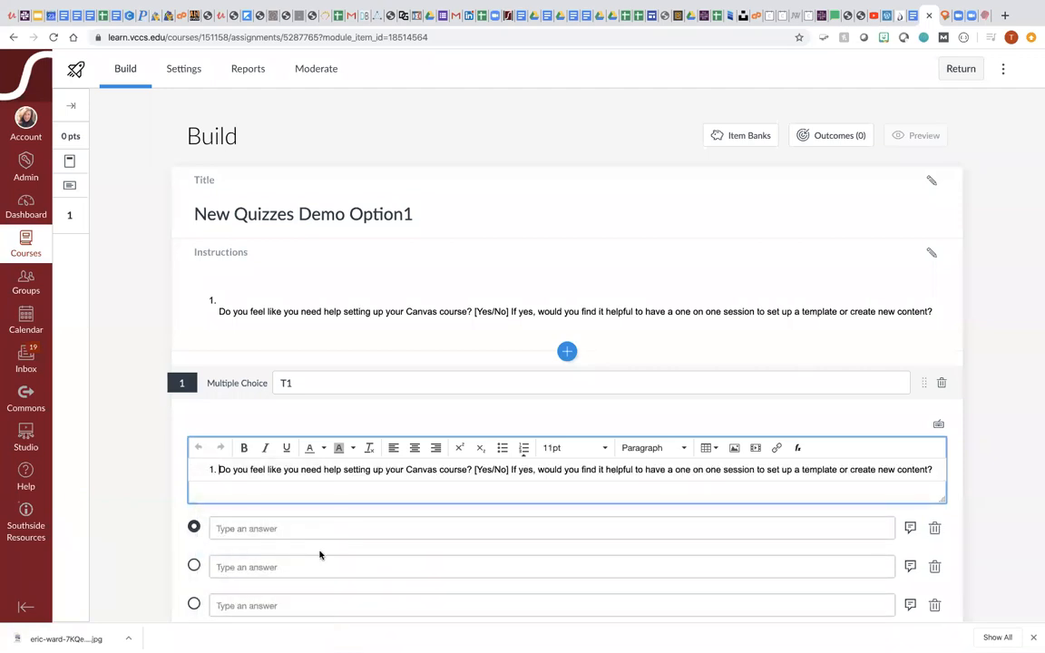
Step: Enter "Me" for all four answers of question T1 and mark the second one as correct
click(270, 528)
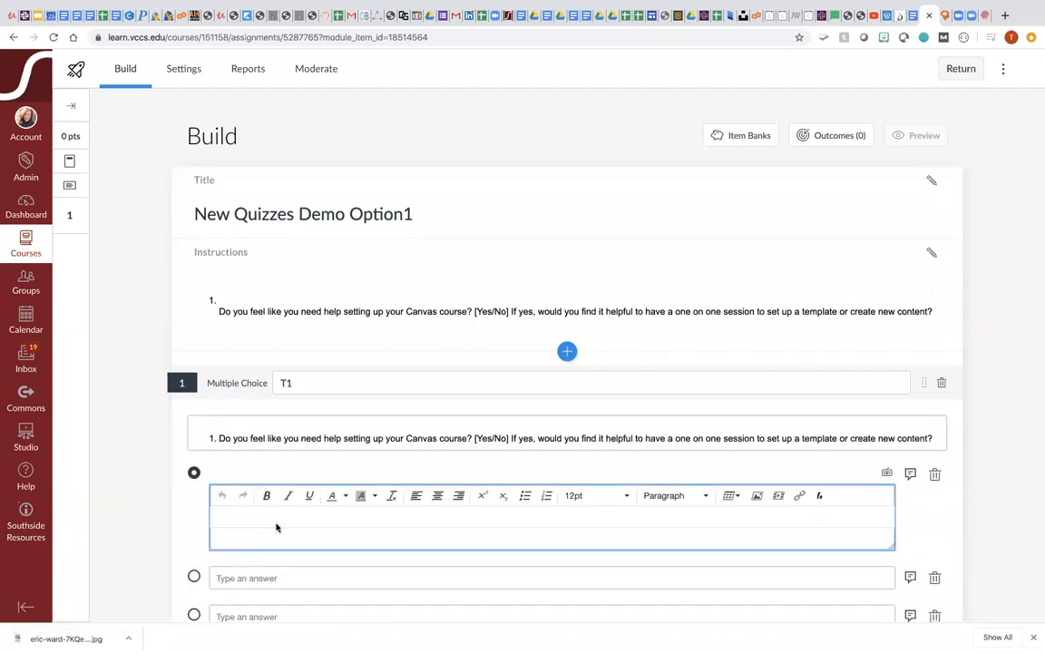
text(Me)
click(272, 577)
text(Me)
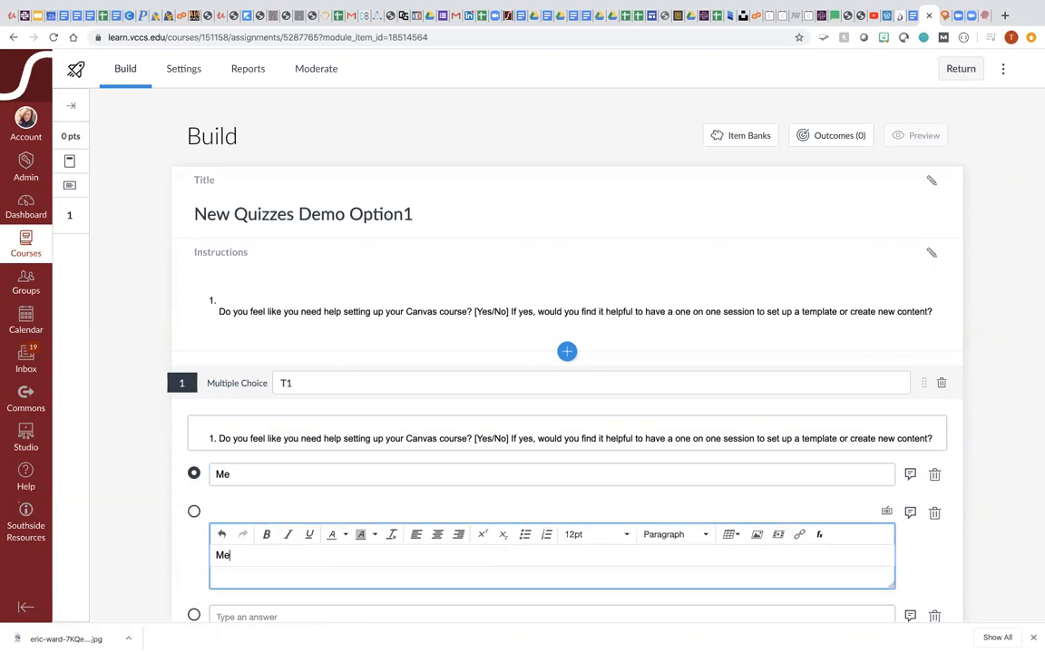
scroll(310, 562, down, 3)
click(282, 475)
text(Me)
click(268, 498)
text(Me)
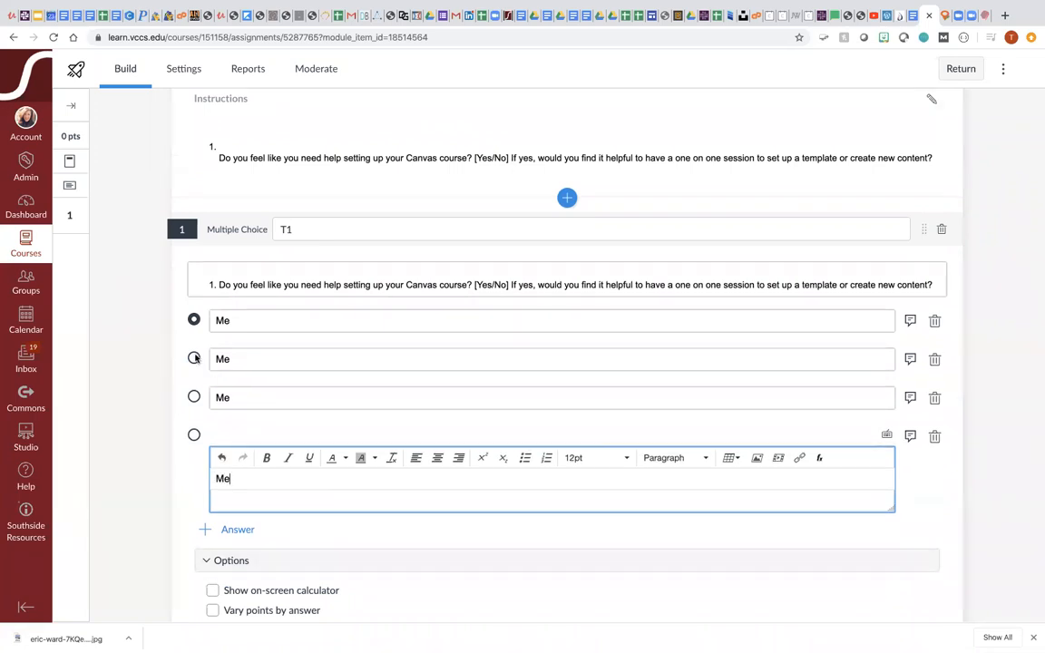
click(194, 359)
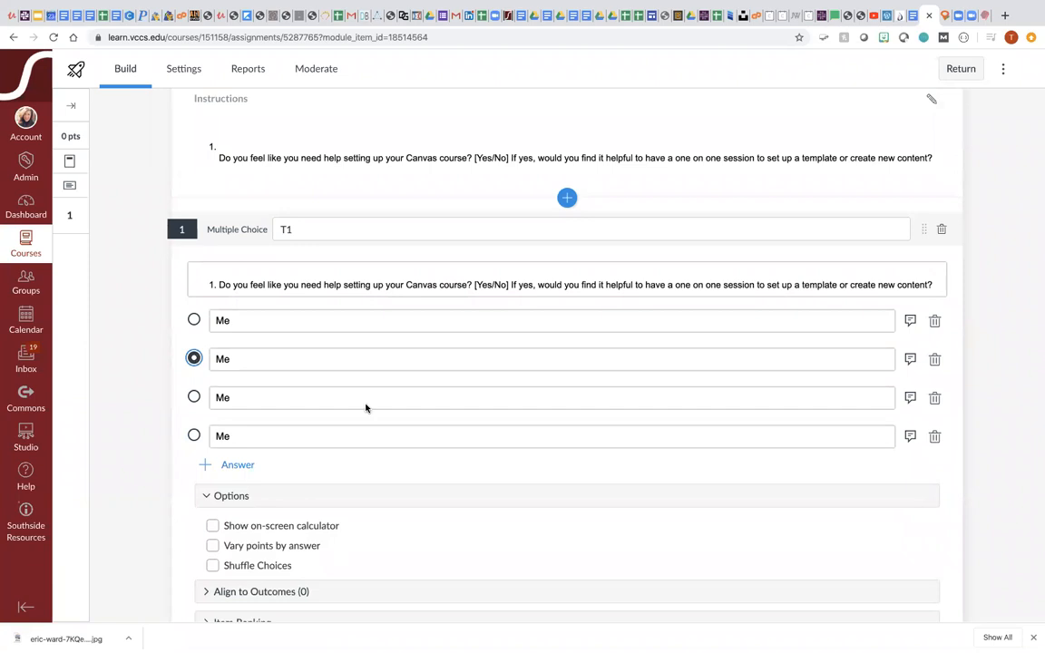
Step: Enable Vary points by answer and Shuffle Choices, lock the fourth answer's position, and try to save question T1
scroll(364, 408, down, 3)
click(213, 418)
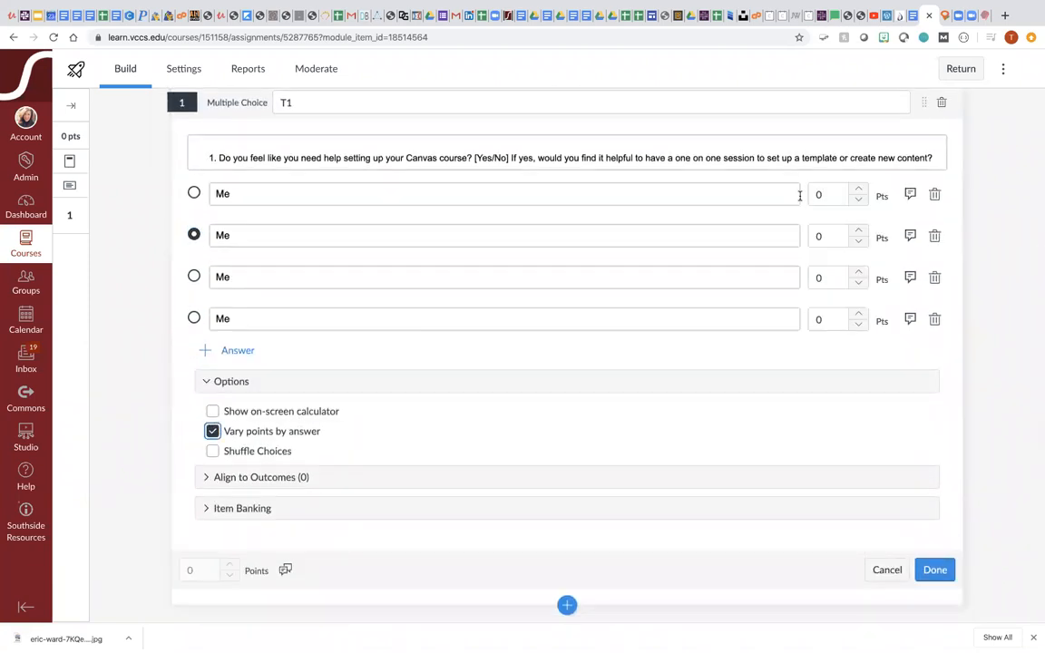
click(213, 452)
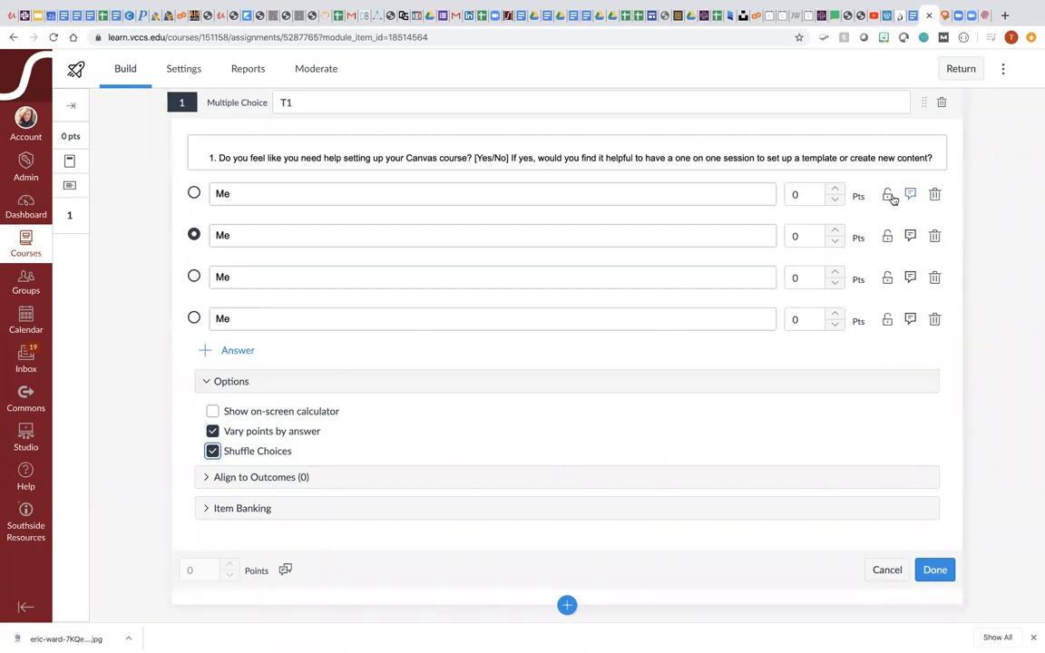
click(888, 319)
click(888, 319)
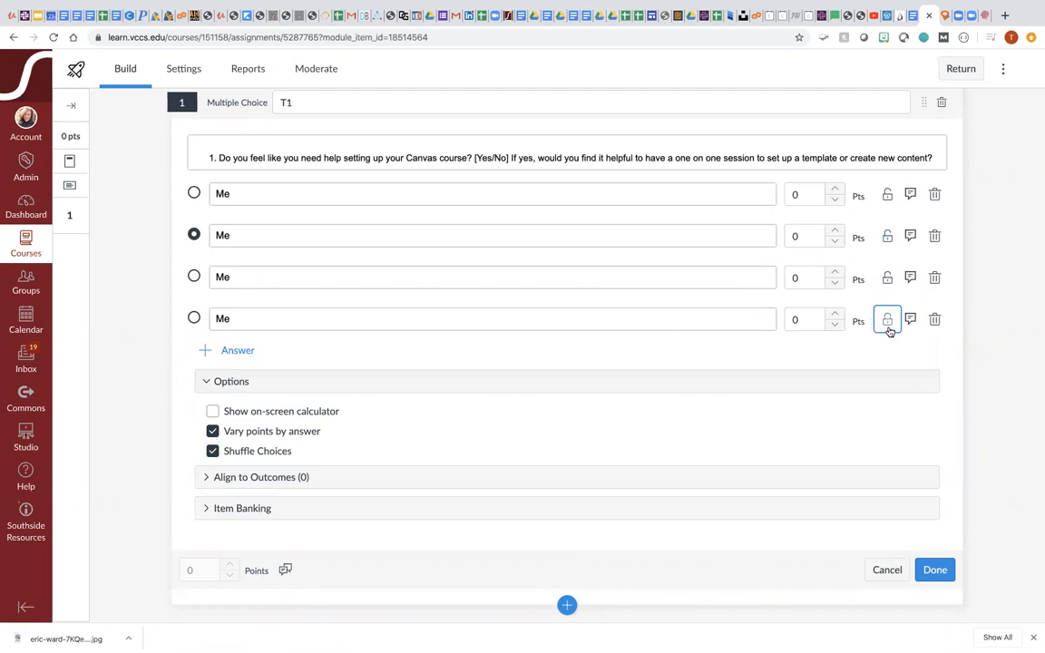
click(934, 569)
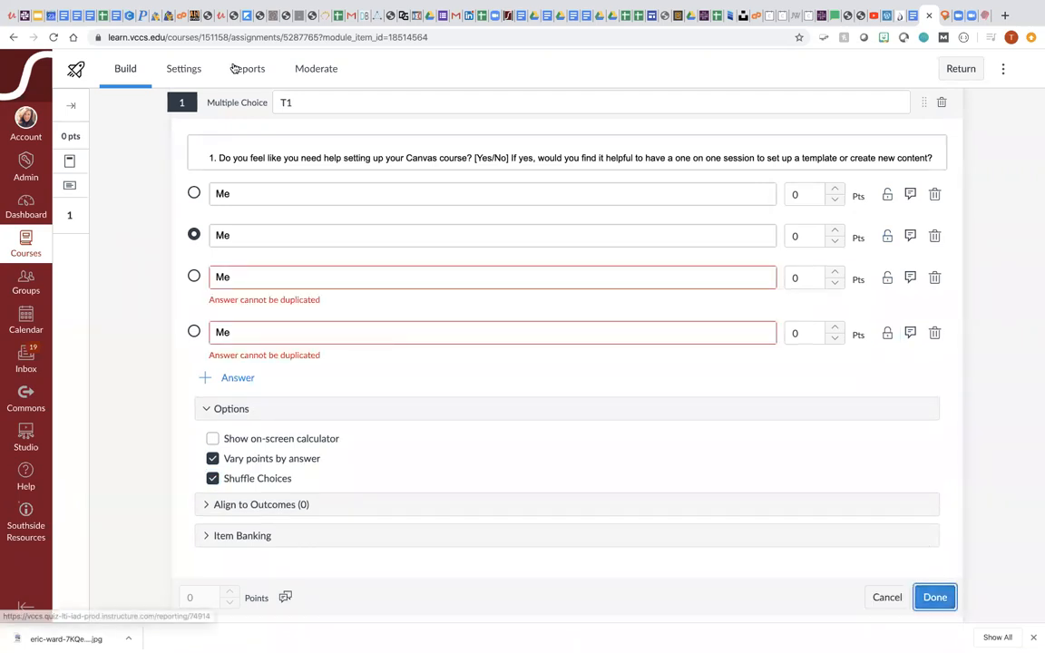
Step: Switch to Google Slides, present the Activity 3 slide, and start its 2 Minute Timer video
click(38, 16)
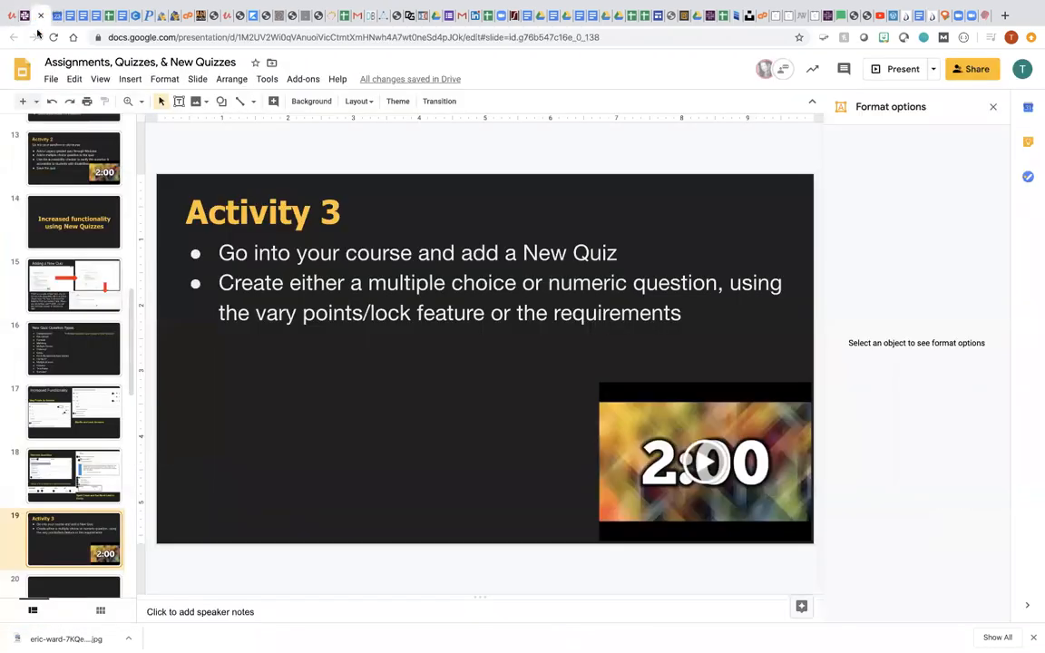
click(886, 70)
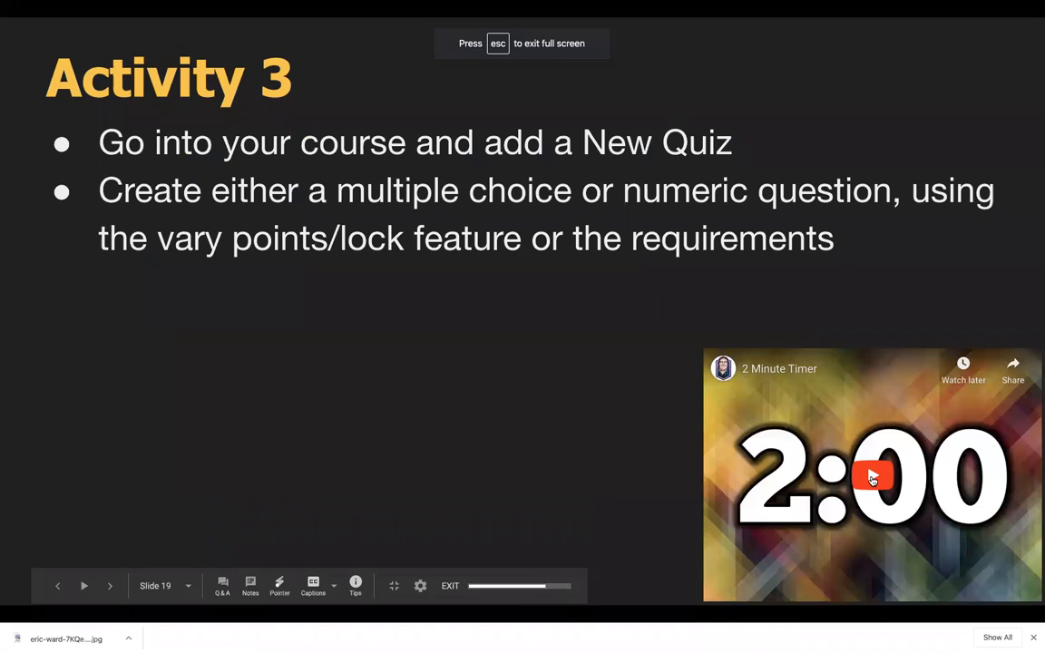
click(874, 477)
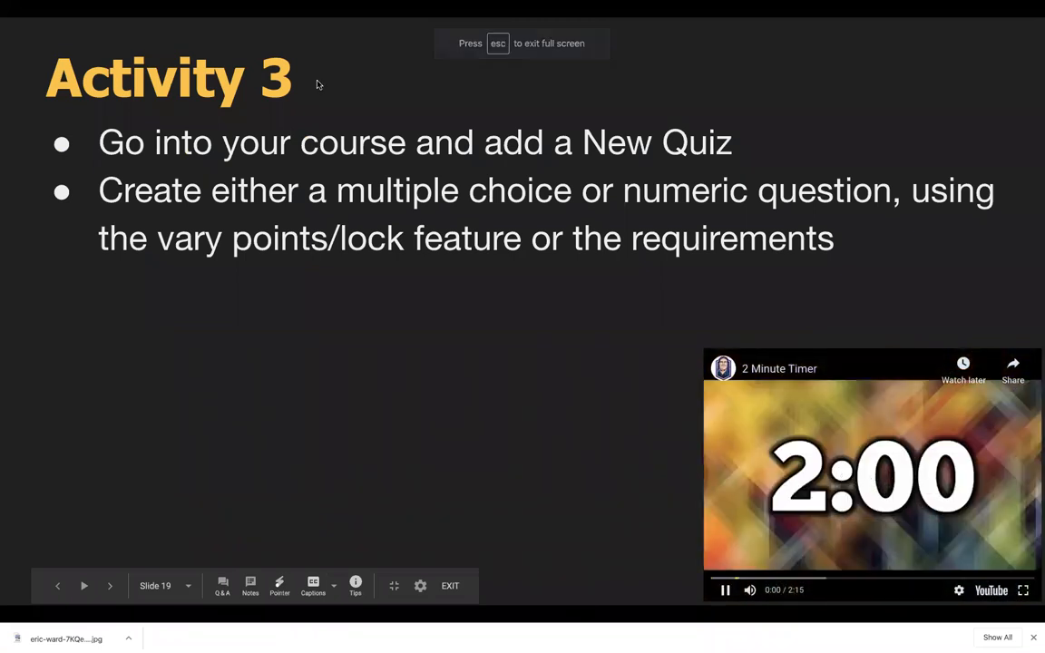
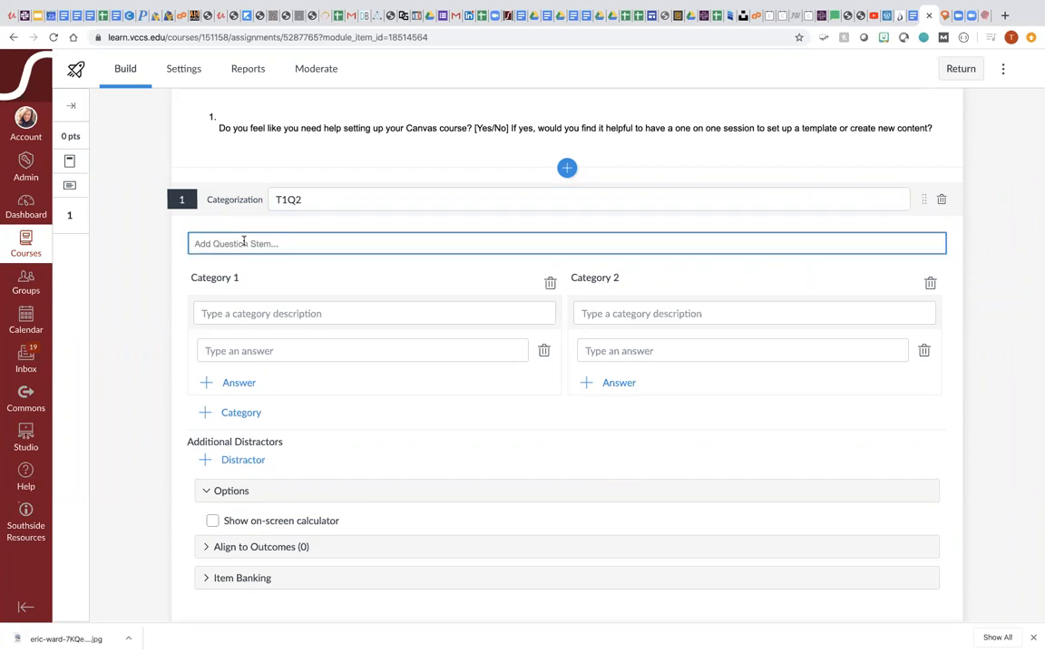
text(H)
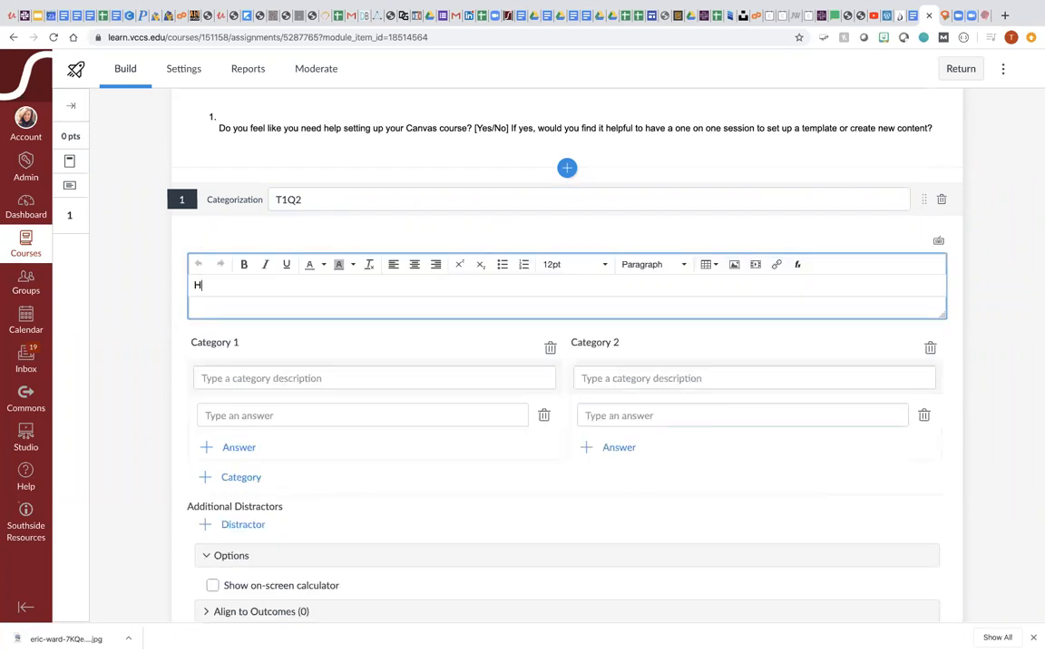
text(ow many steps does it take to)
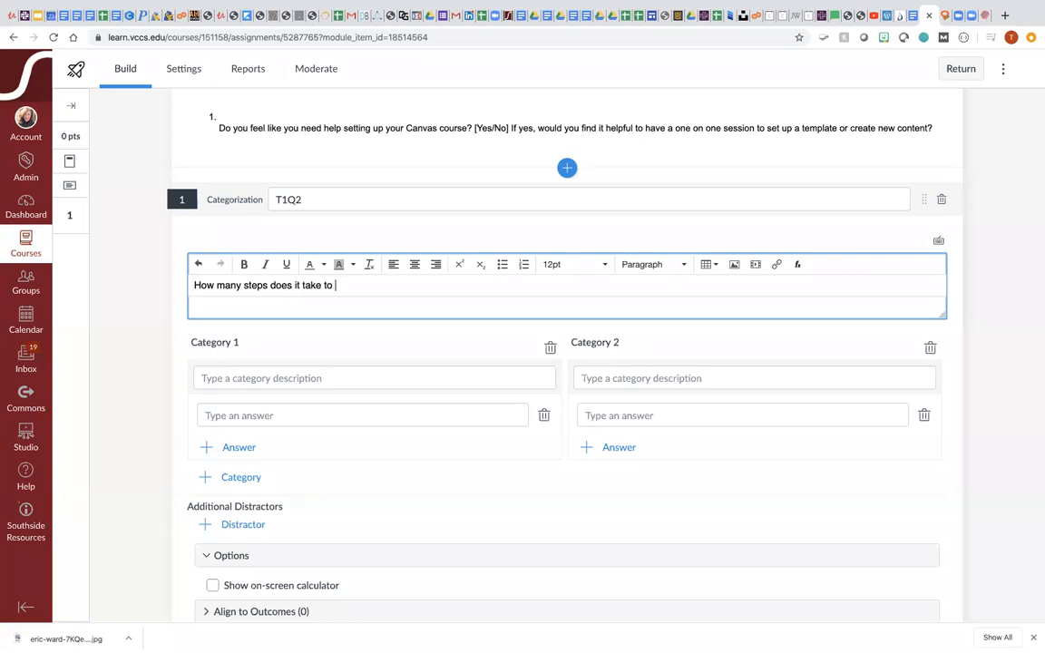
key(BackSpace)
key(BackSpace)
key(BackSpace)
key(BackSpace)
key(BackSpace)
key(BackSpace)
key(BackSpace)
key(BackSpace)
key(BackSpace)
key(BackSpace)
key(BackSpace)
key(BackSpace)
key(BackSpace)
key(BackSpace)
key(BackSpace)
key(BackSpace)
key(BackSpace)
key(BackSpace)
key(BackSpace)
key(BackSpace)
key(BackSpace)
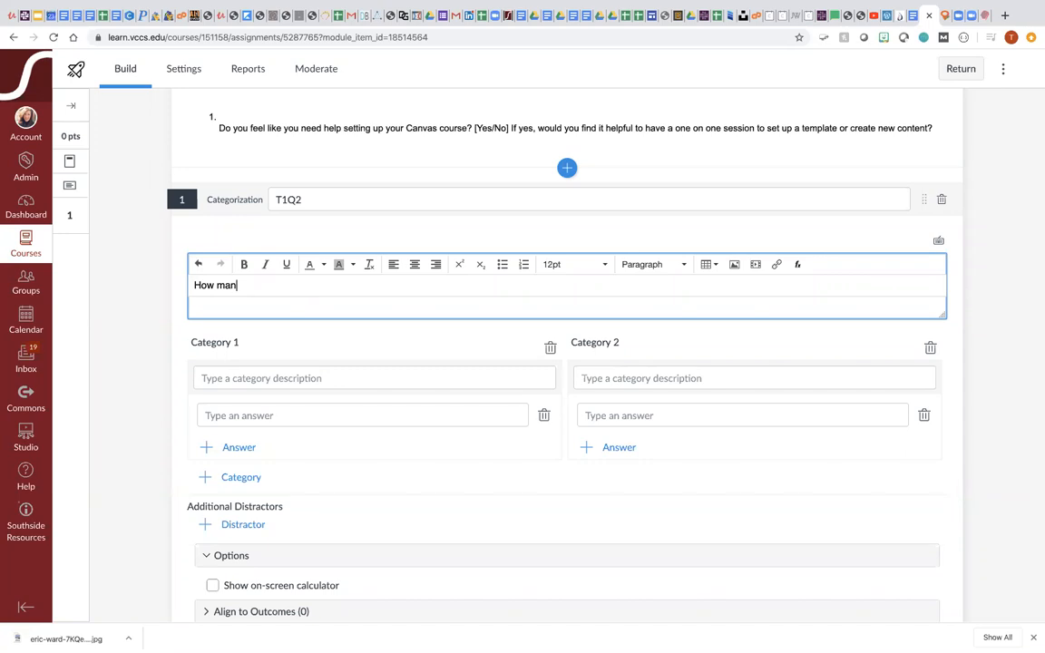
key(BackSpace)
key(BackSpace)
key(BackSpace)
key(BackSpace)
key(BackSpace)
key(BackSpace)
Step: Enter "Canvas Studio vs Zoom" as the stem of categorization question T1Q2
text(Canv)
text(as Studio vs )
text(Zpp)
key(BackSpace)
key(BackSpace)
key(BackSpace)
text(oom)
Step: Describe the two categories as Studio and Zoom, with the answers "Captions" and "Does not caption" respectively
click(224, 378)
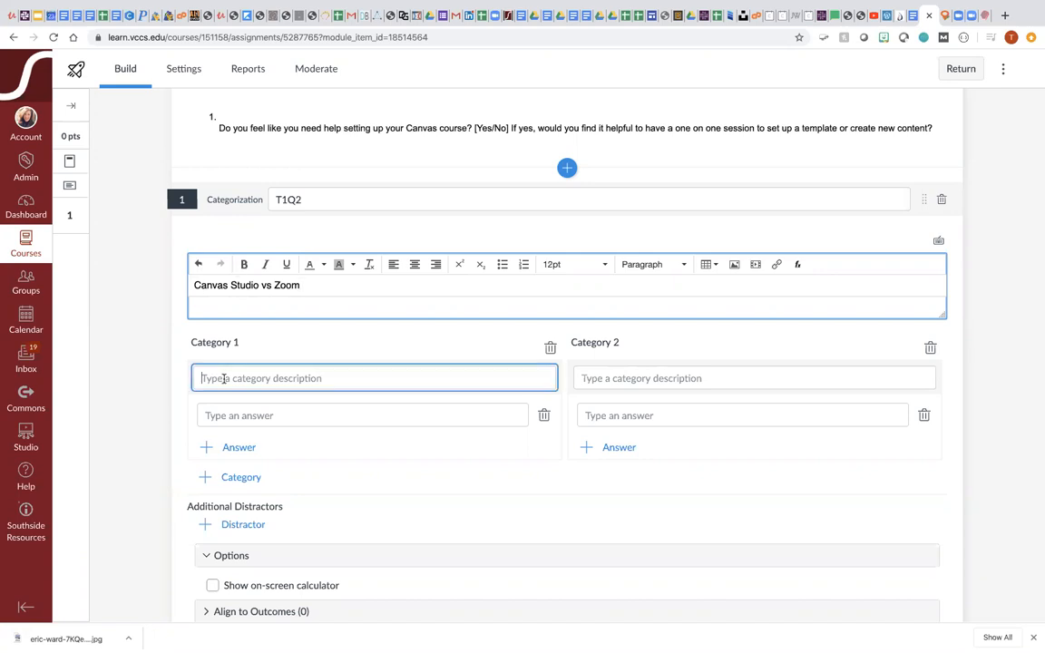
text(Studio)
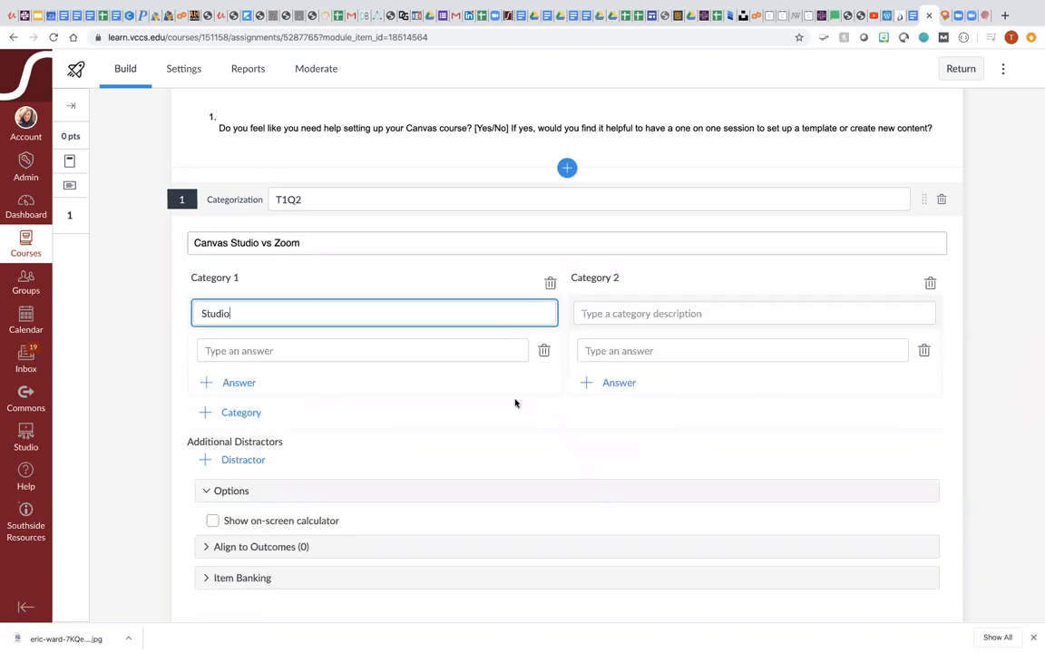
click(618, 313)
text(Zoom)
click(334, 352)
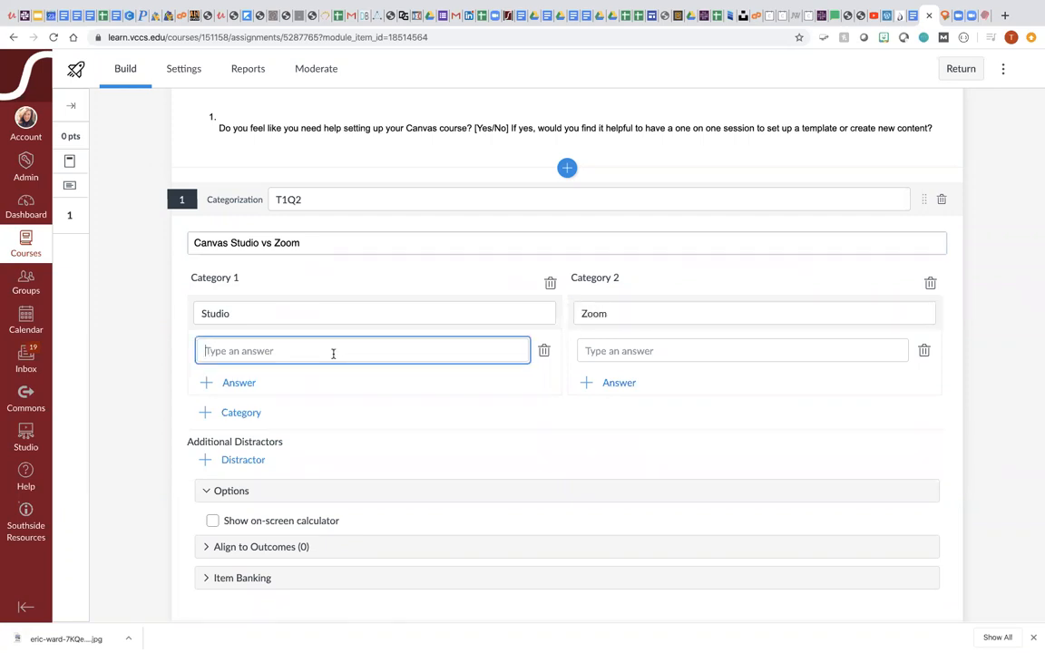
text(Captions)
click(603, 349)
text(Does ot )
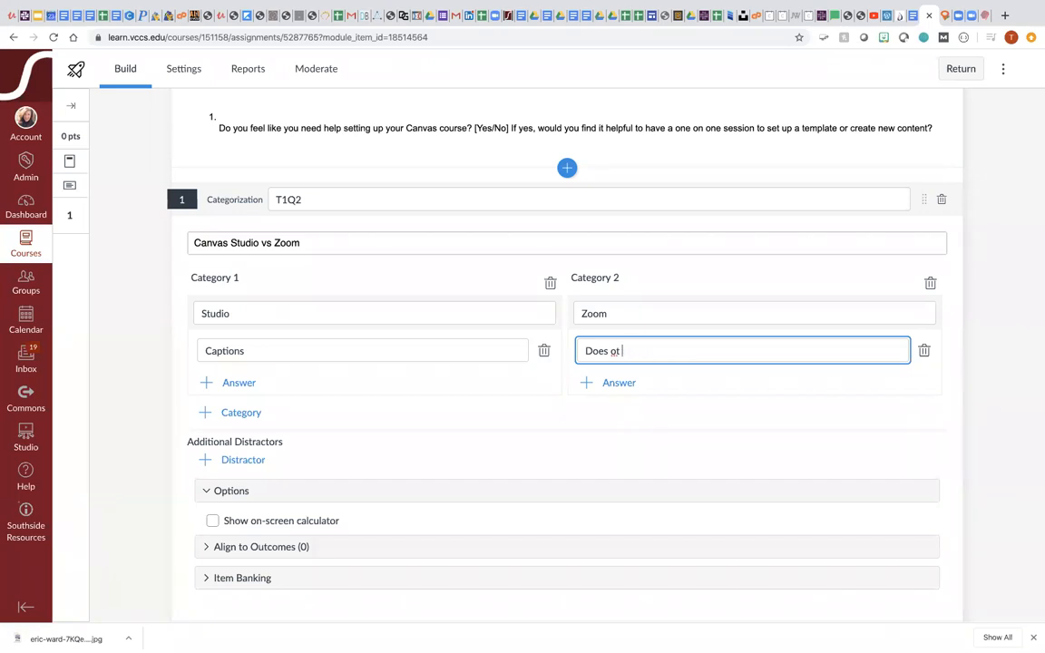
text(ccaption)
Step: Add the distractor "Puppy", set the categorization question to 6 points, and save it
click(243, 460)
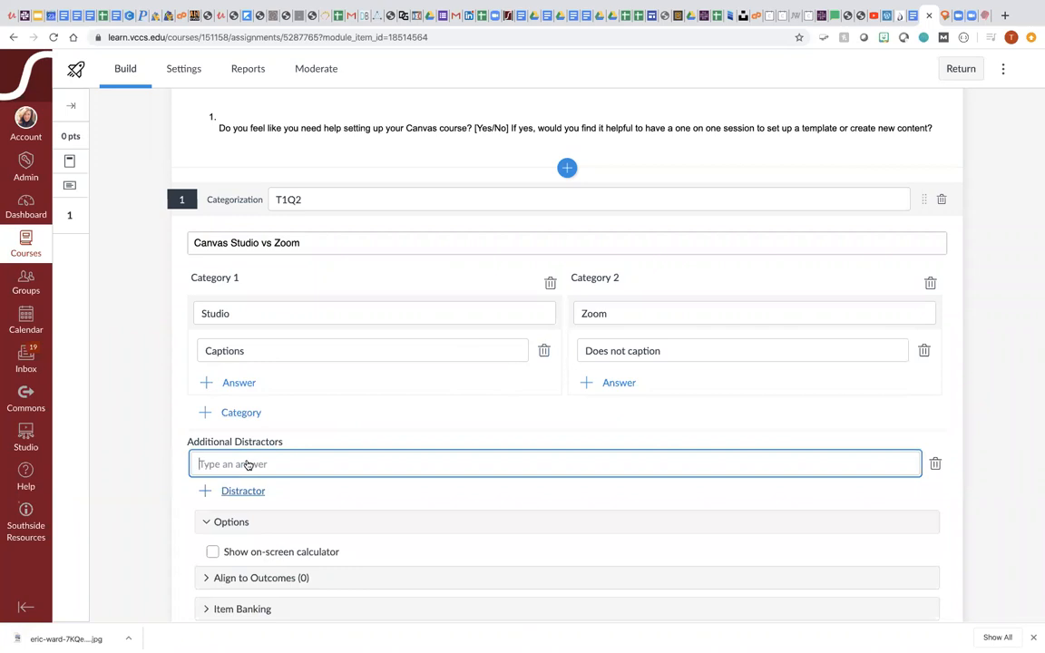
text(Puppy)
scroll(342, 458, down, 2)
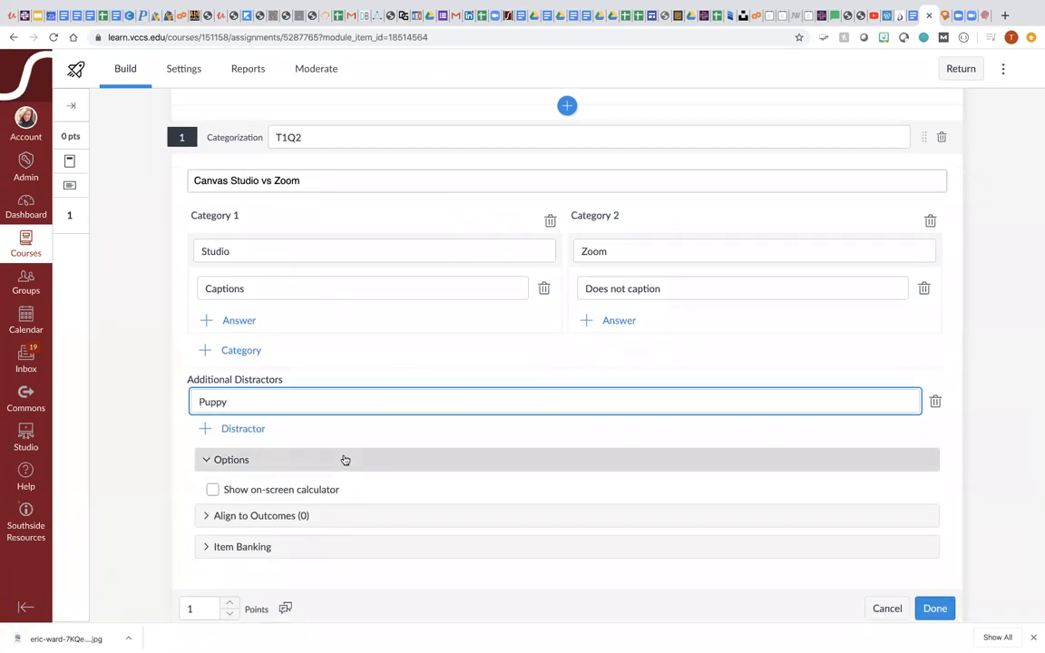
click(230, 602)
click(230, 602)
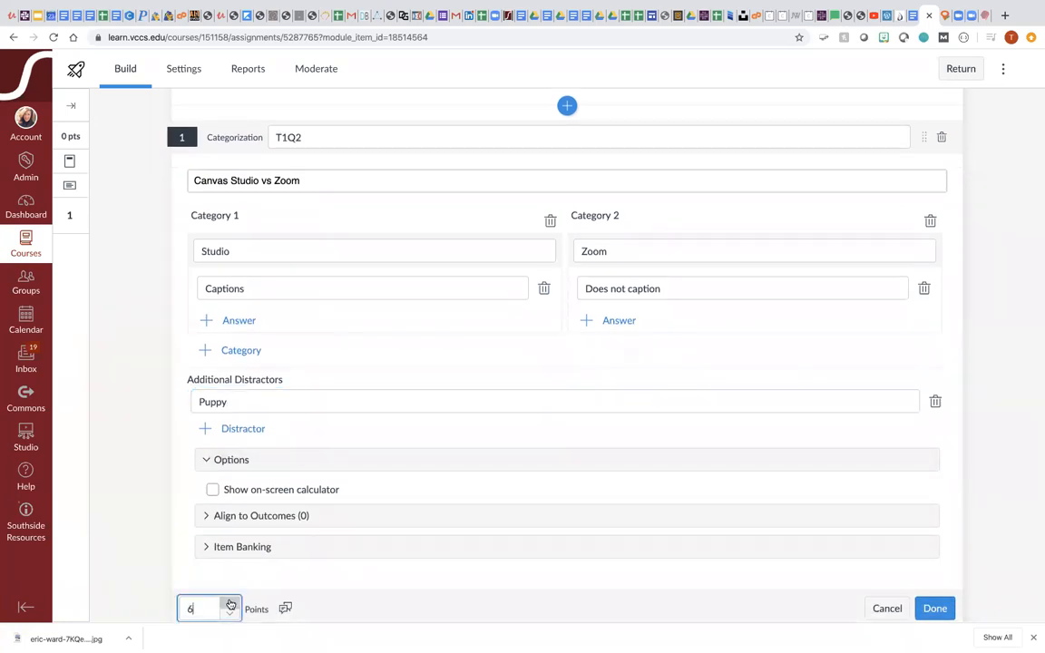
click(935, 610)
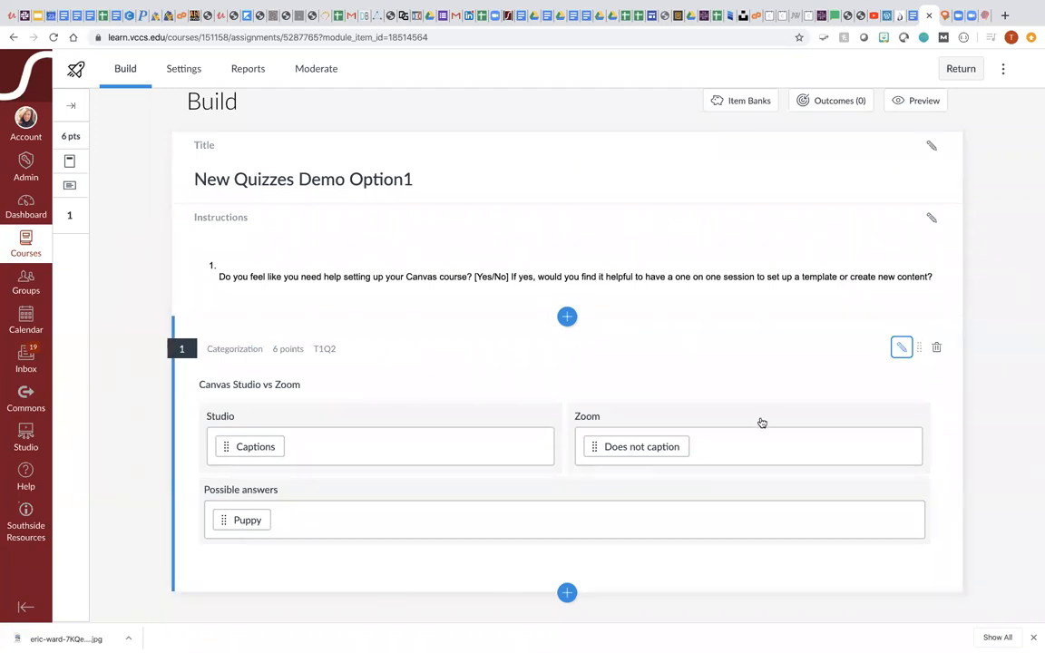
Step: Add an ordering question after question 1, titled T1Q3, with the stem "Order the steps to add an Assignment"
click(567, 593)
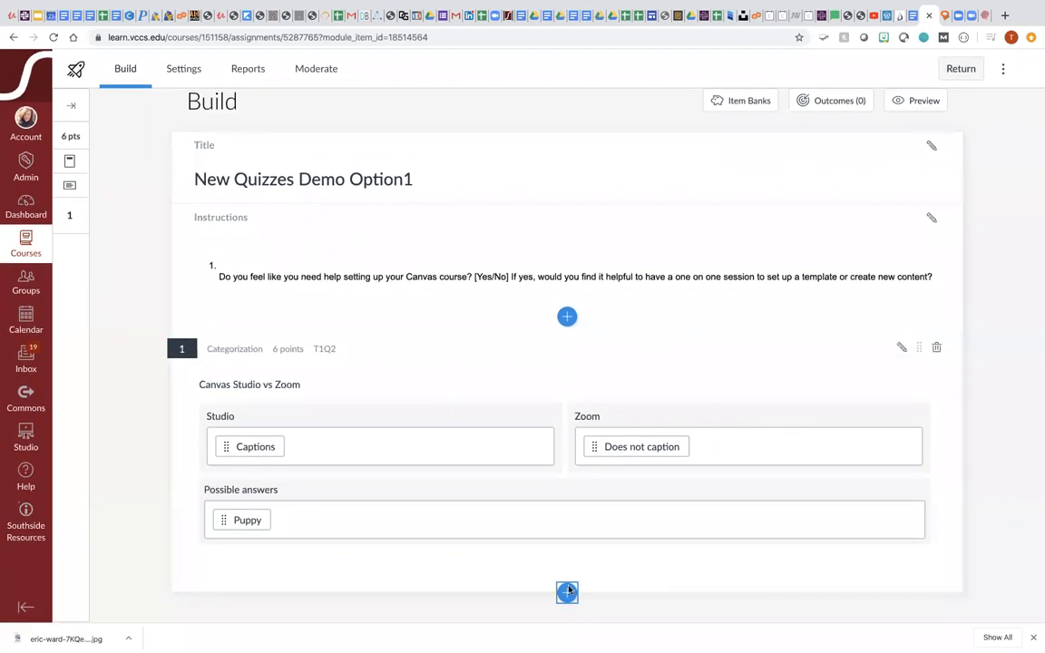
click(515, 515)
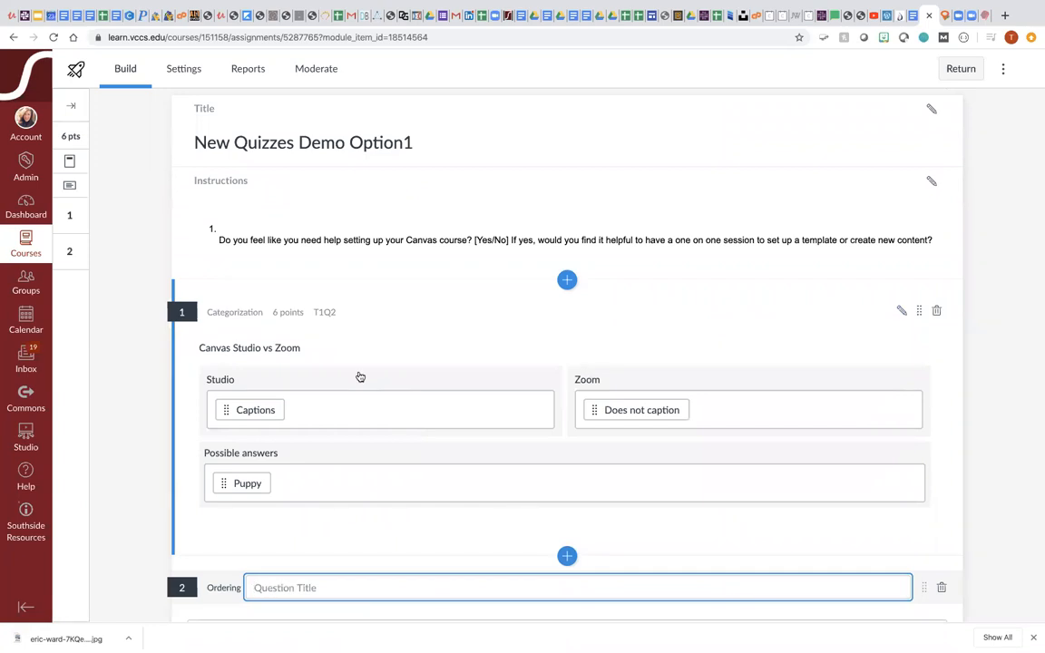
scroll(408, 469, down, 4)
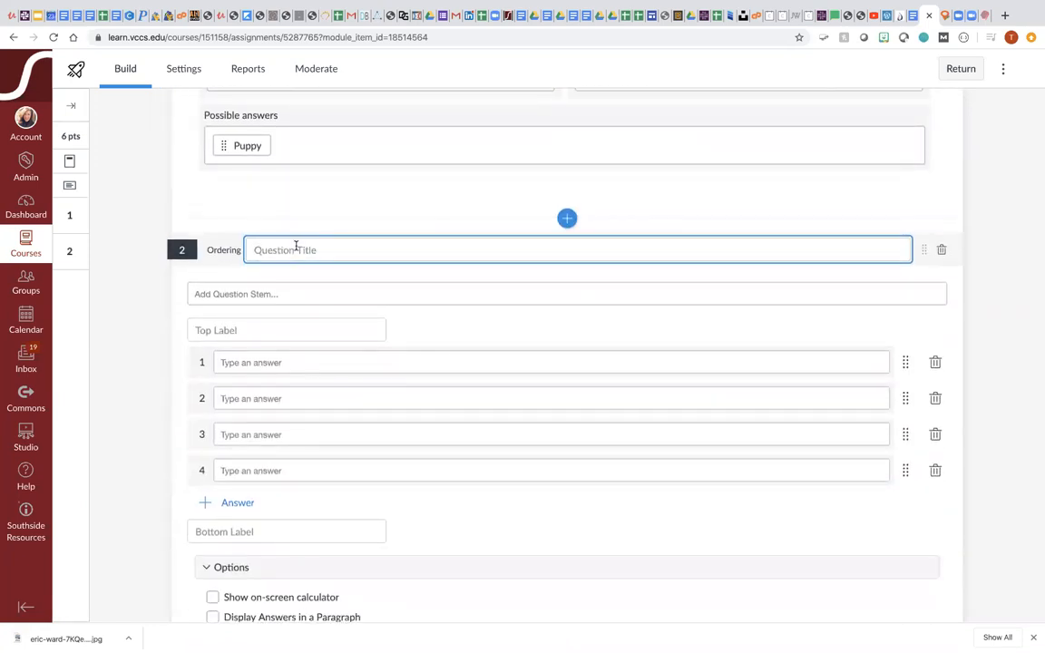
text(T1Q3)
click(256, 293)
text(Order the steps )
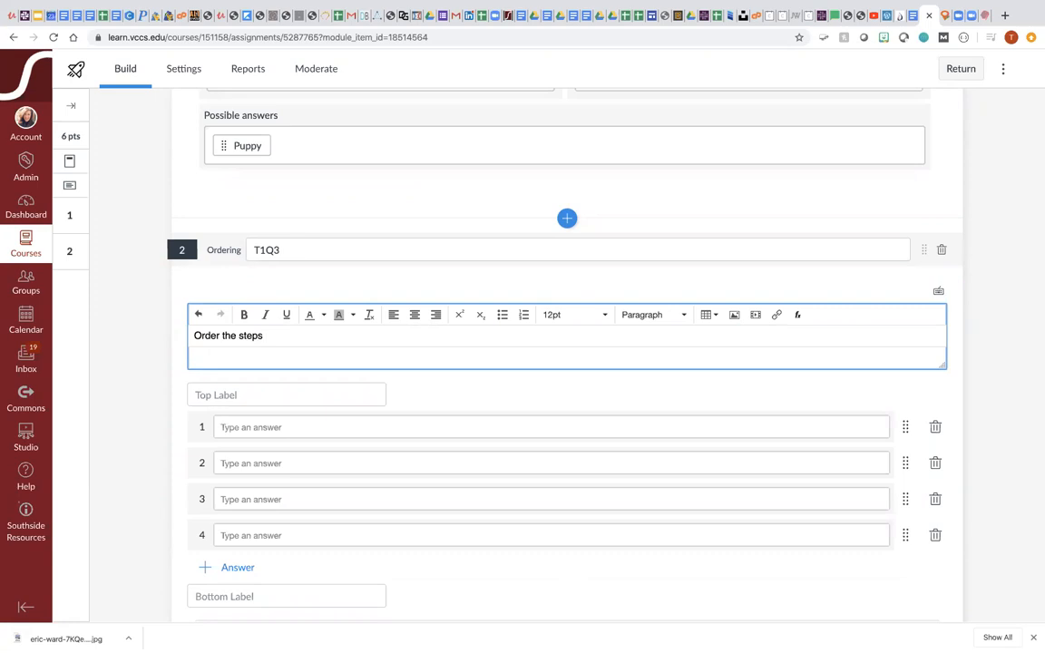
text(to add an Assignment)
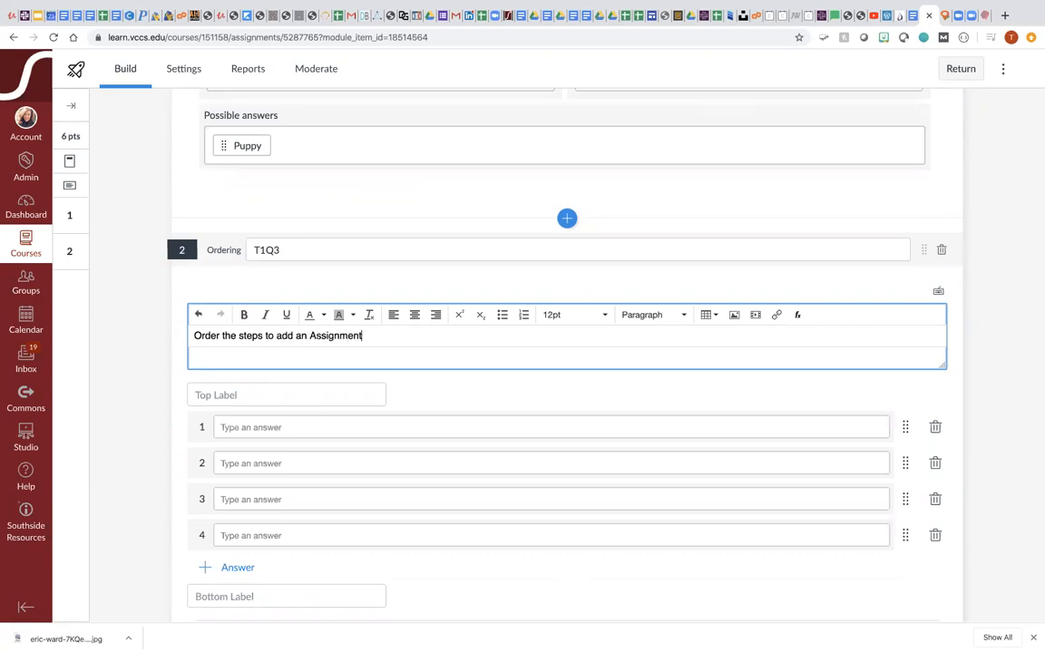
Step: Enter "click on + next to module name" as the first answer of the ordering question
click(230, 428)
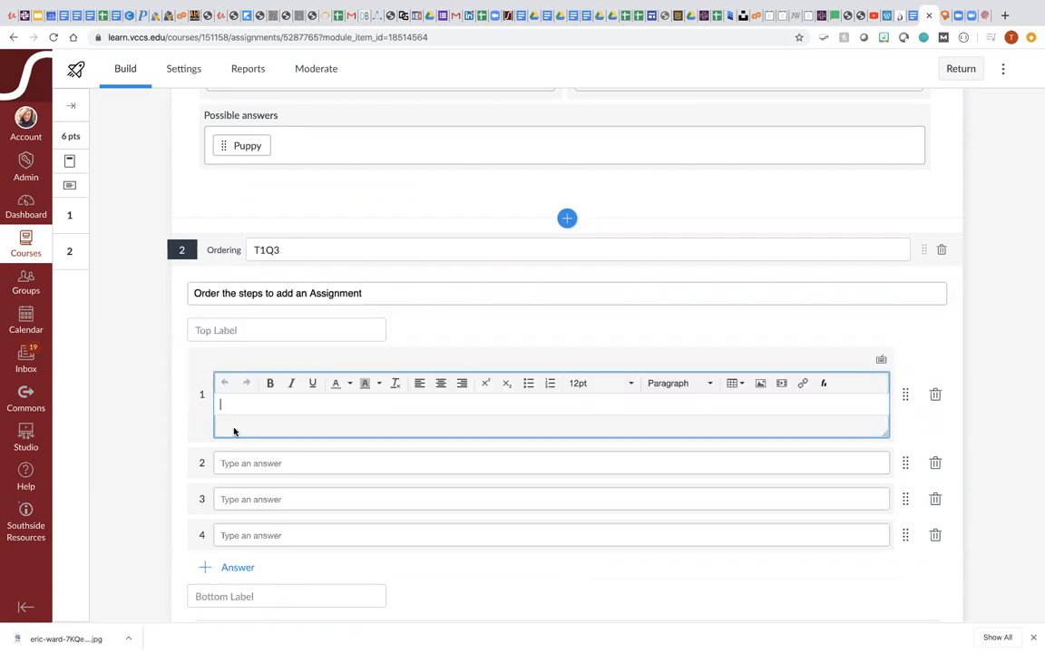
text(cli)
text(lick)
text( on + next to module name)
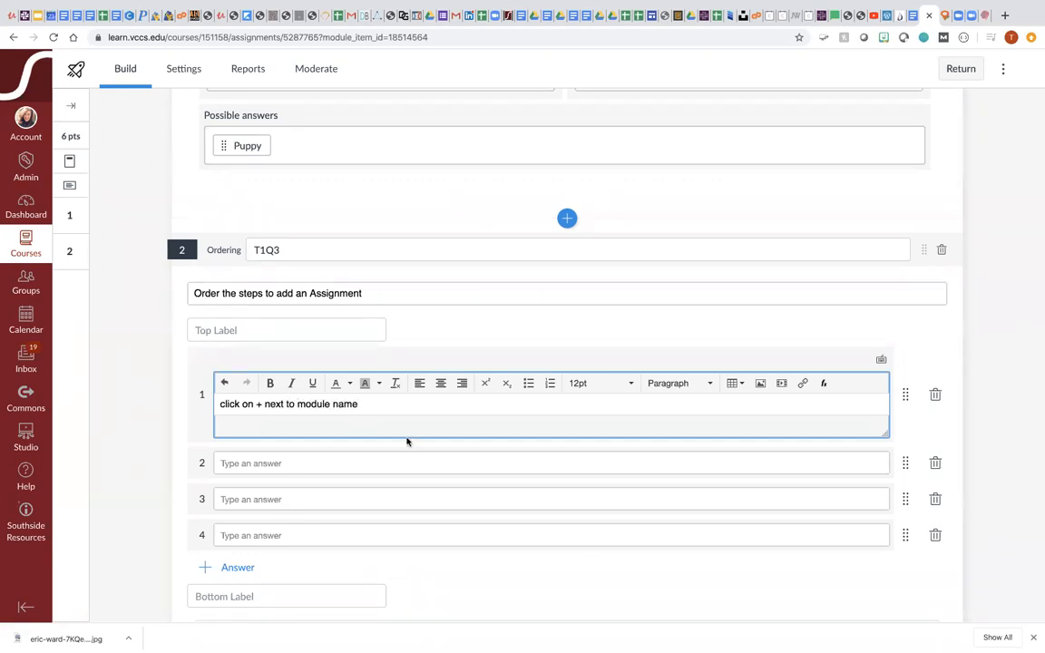
Step: Enter "Blah", "blah" and "blah" as the second, third and fourth answers of the ordering question
scroll(396, 513, down, 1)
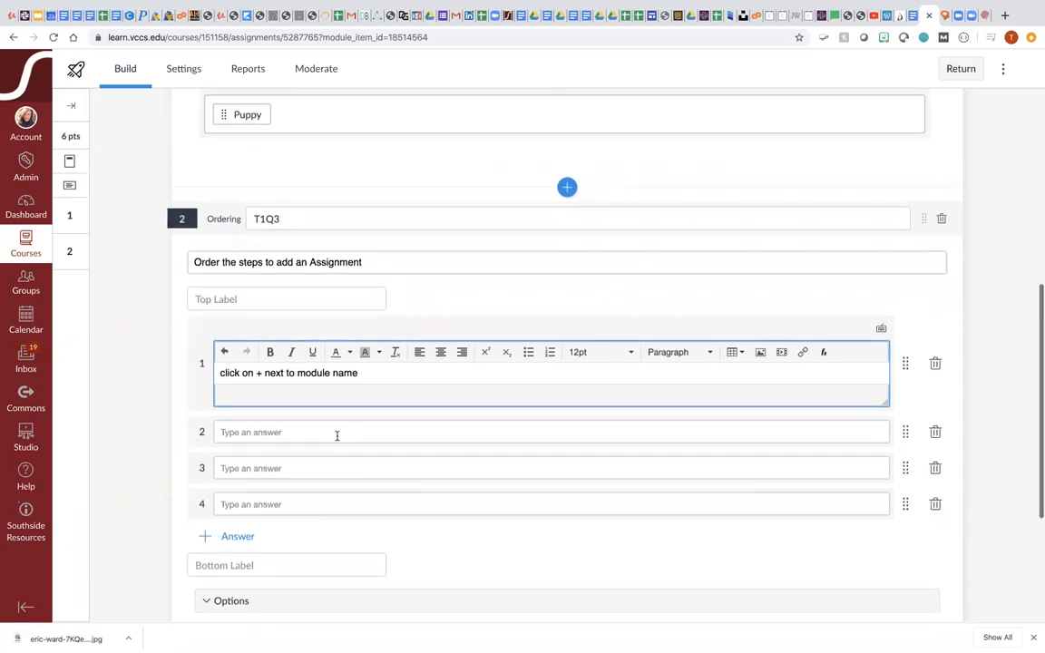
click(336, 435)
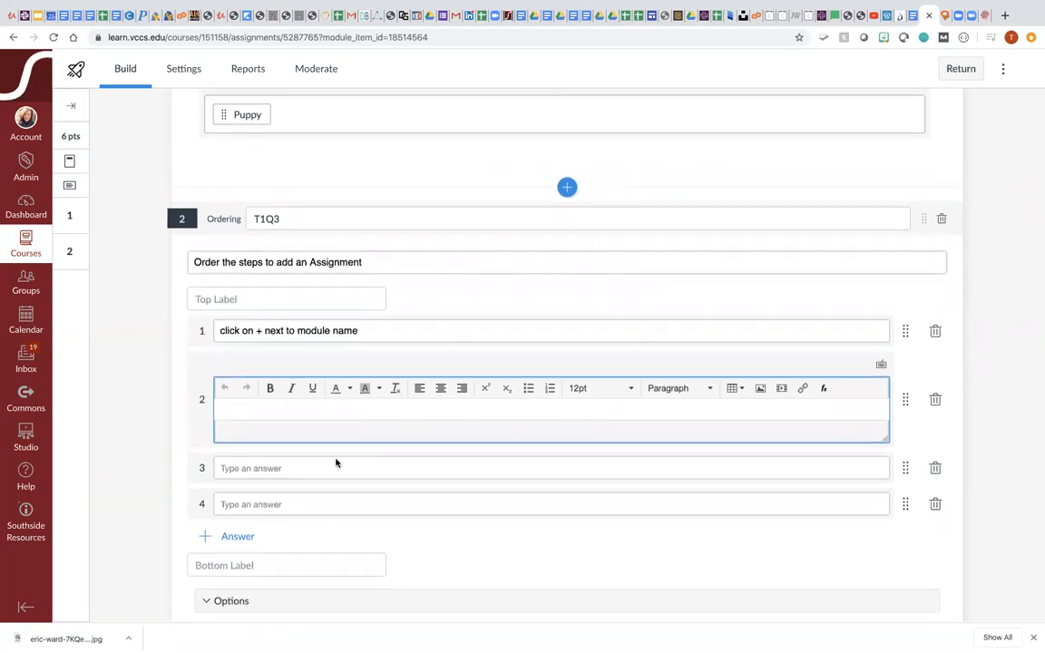
text(Blah)
click(319, 469)
text(blah)
click(312, 511)
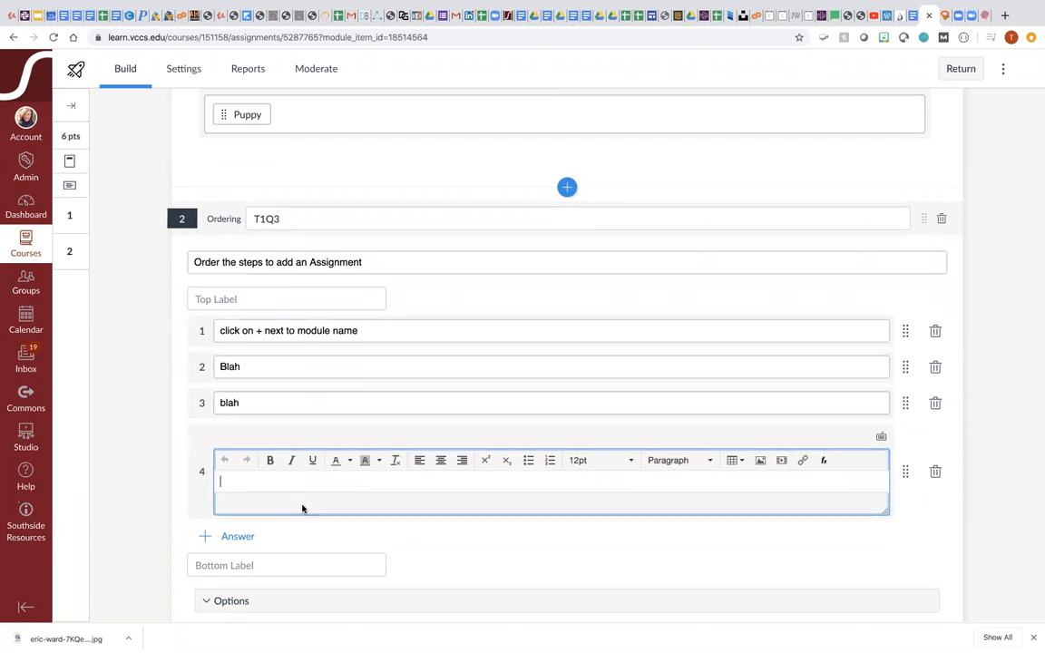
text(blah)
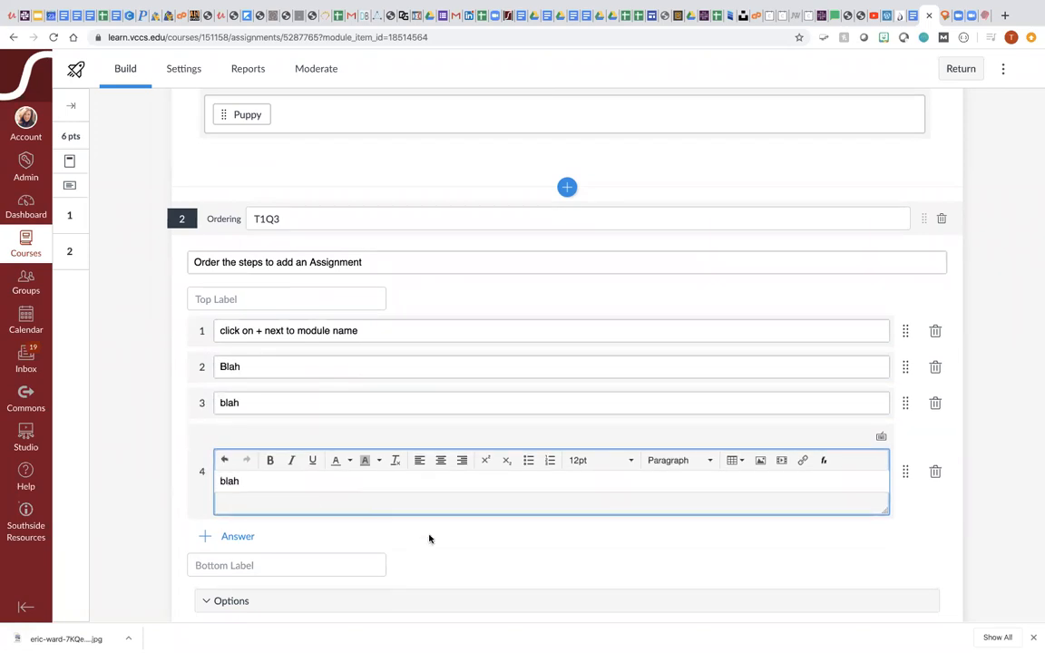
Step: Set the ordering question's top label to "Go to Modules" and bottom label to "click Save", and try to save it
scroll(429, 537, down, 3)
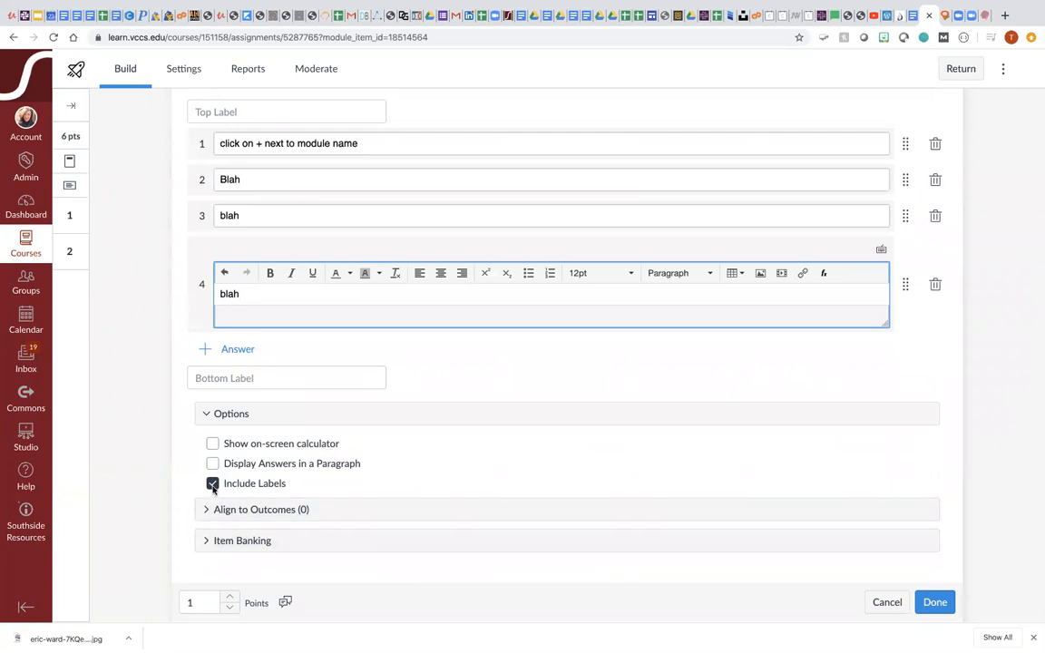
scroll(319, 413, up, 1)
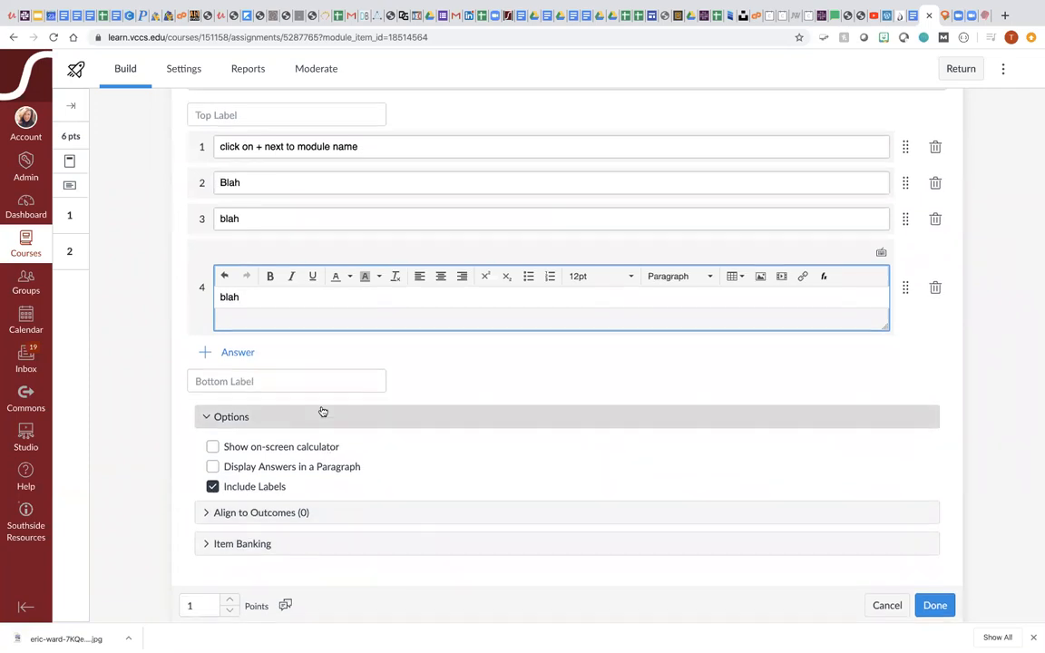
click(289, 152)
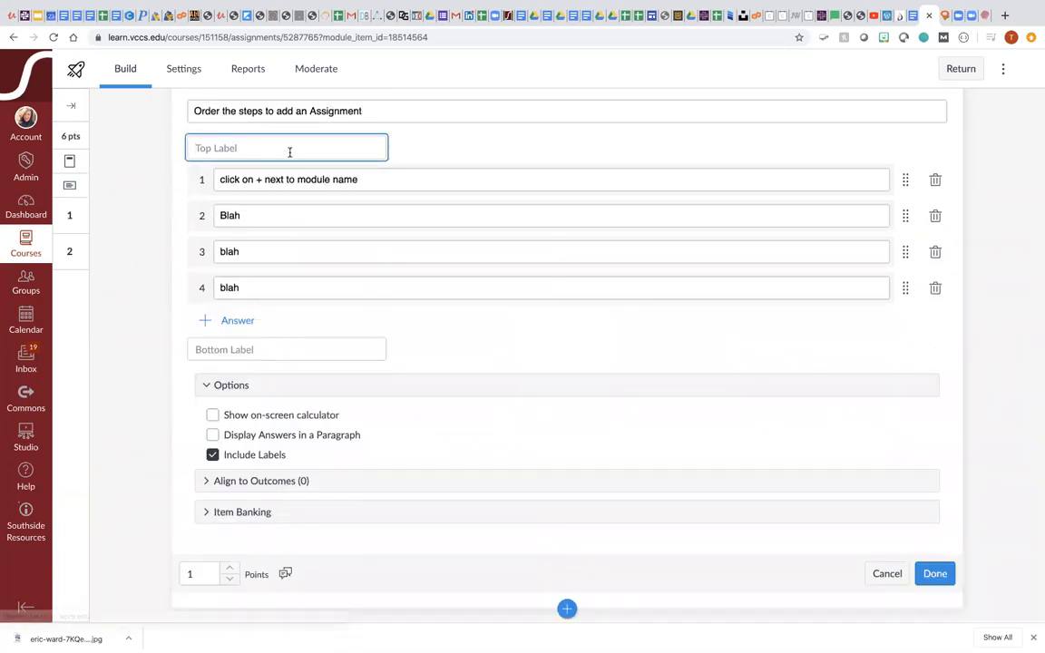
text(Go to Modules)
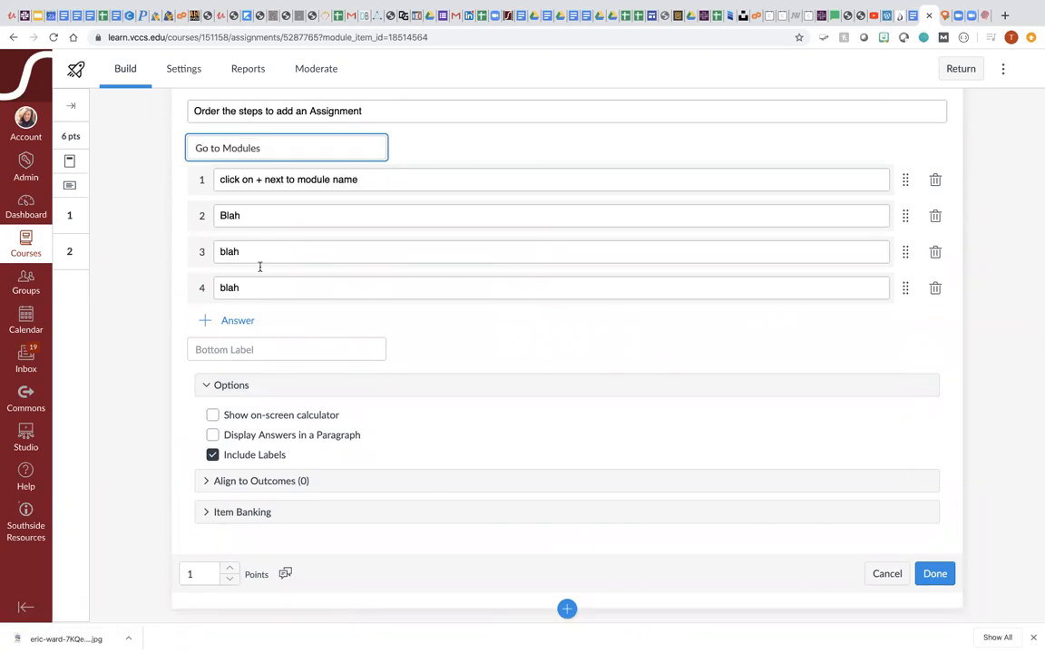
click(242, 349)
text(click Save)
click(935, 575)
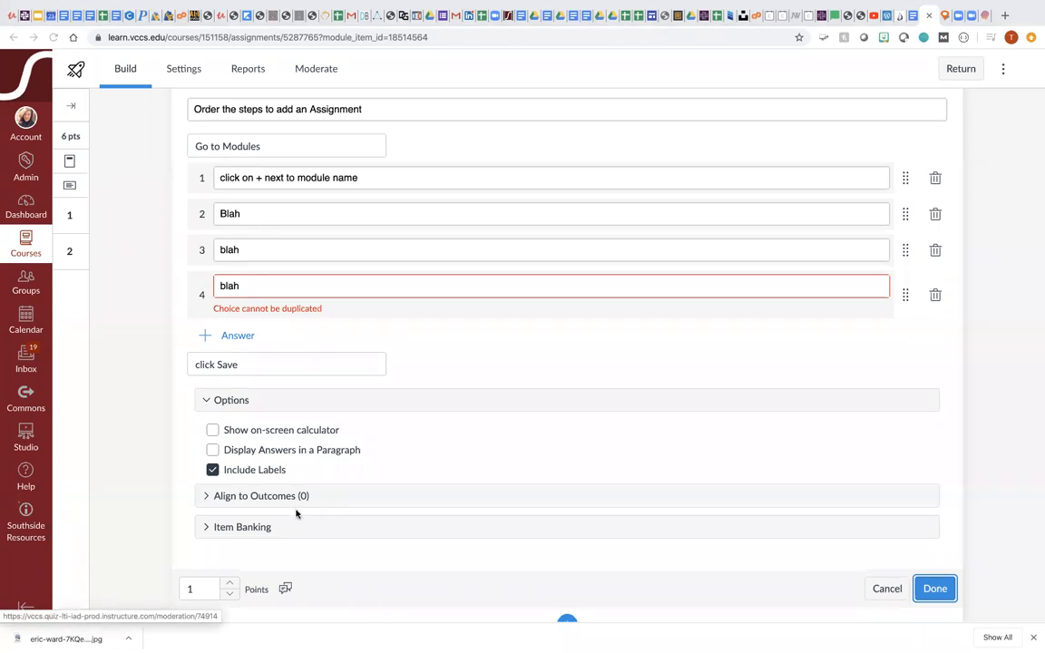
Step: Try to insert a stimulus below the ordering question, and cancel the unsaved ordering question
scroll(363, 526, down, 2)
click(566, 594)
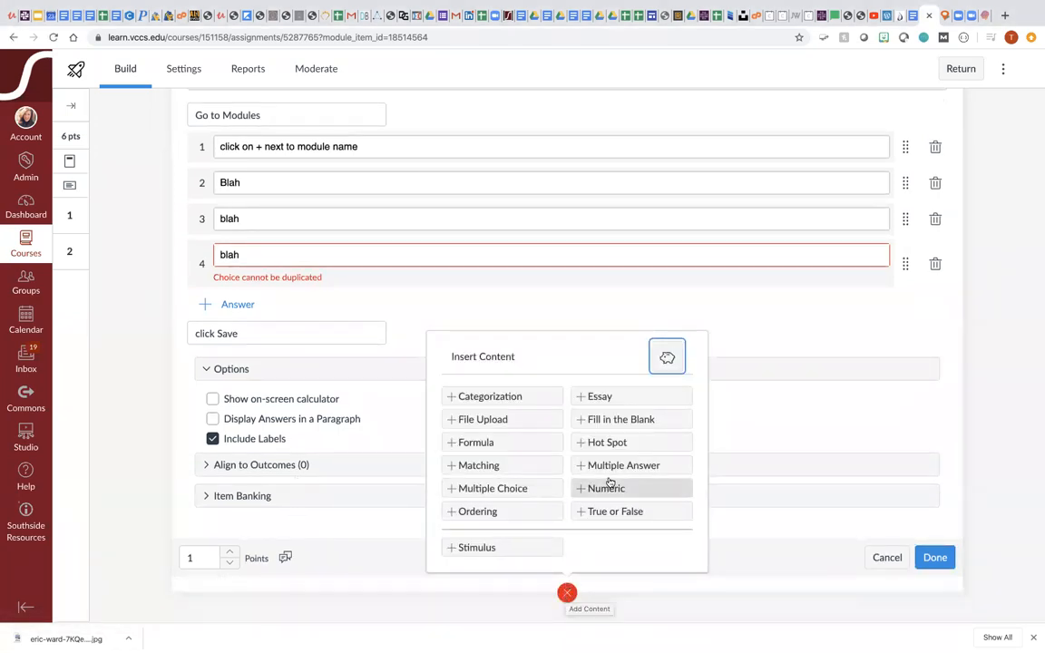
click(496, 551)
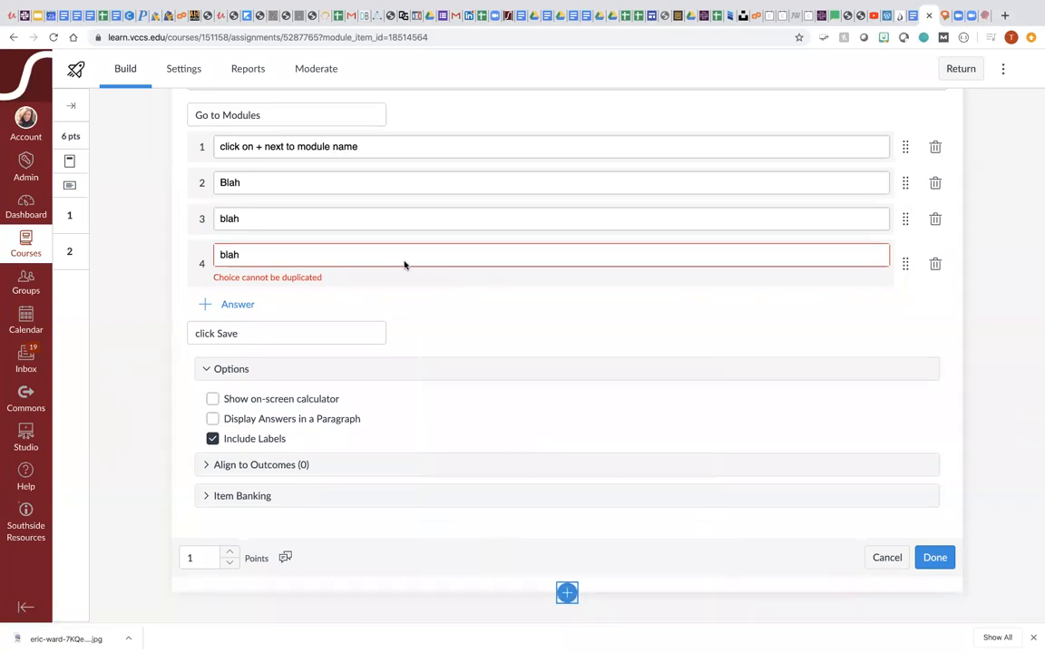
click(886, 557)
Step: Start a stimulus after question 1 and look through the image, audio and video import options for its content
click(569, 591)
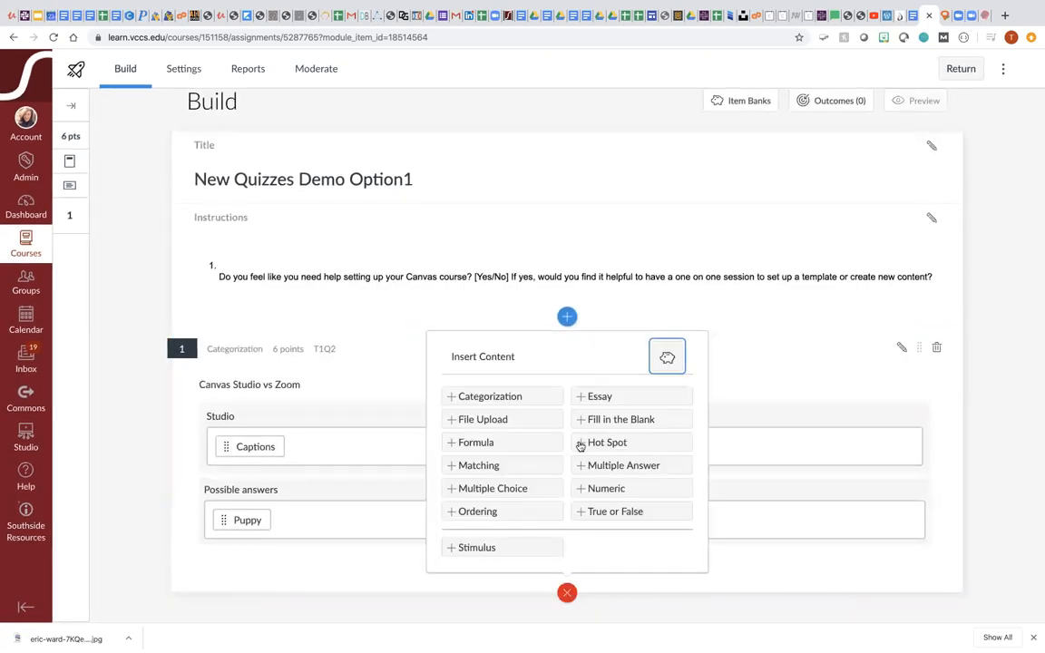
click(488, 547)
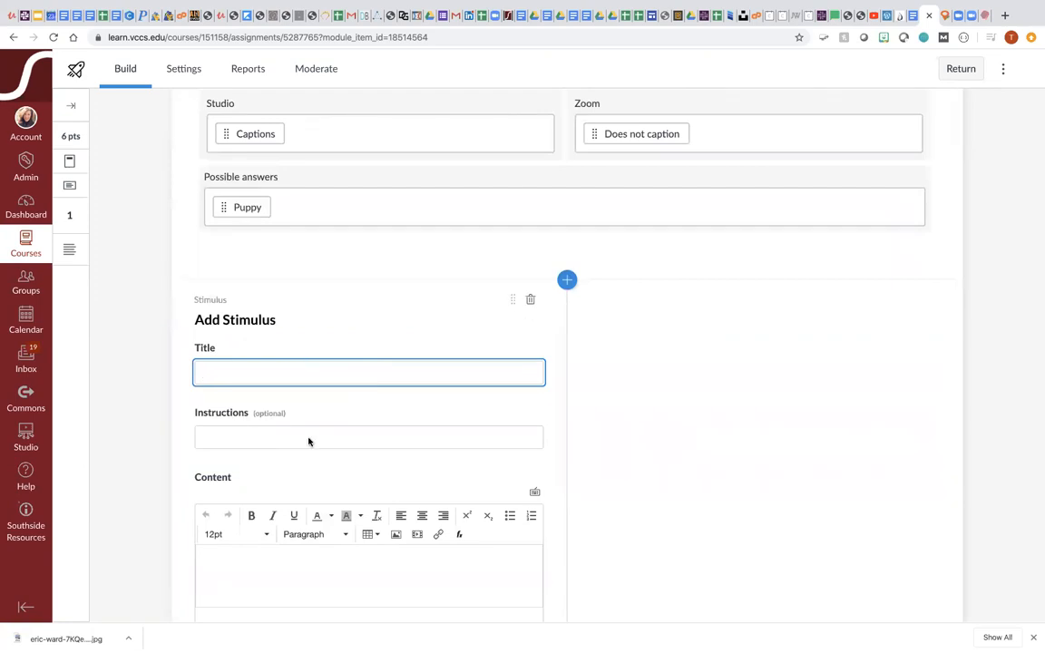
scroll(309, 438, down, 3)
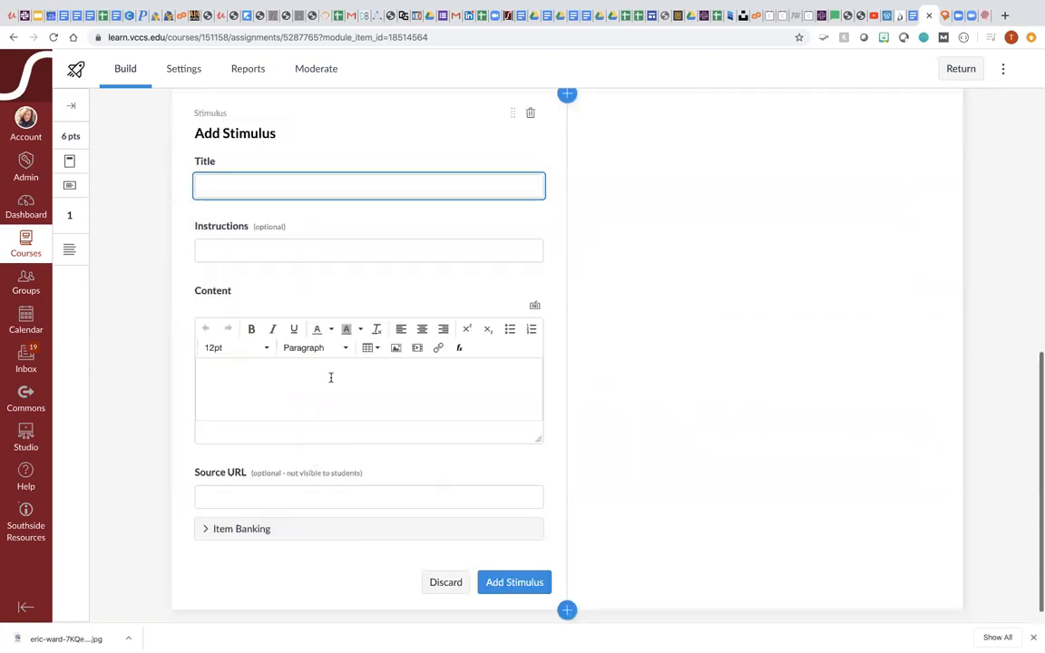
click(396, 348)
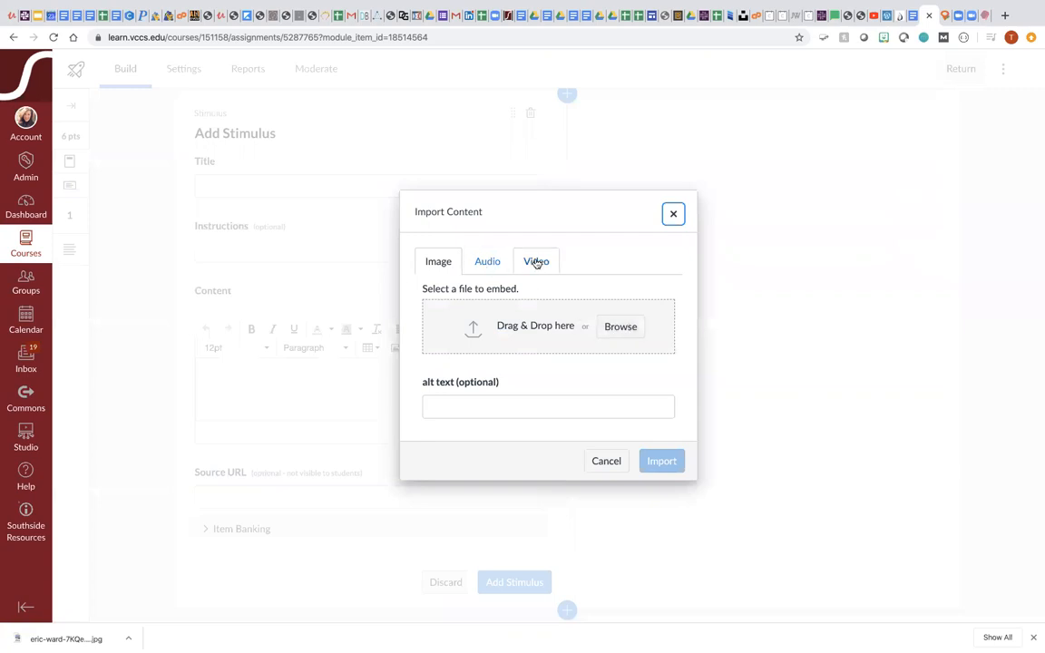
click(493, 263)
click(536, 294)
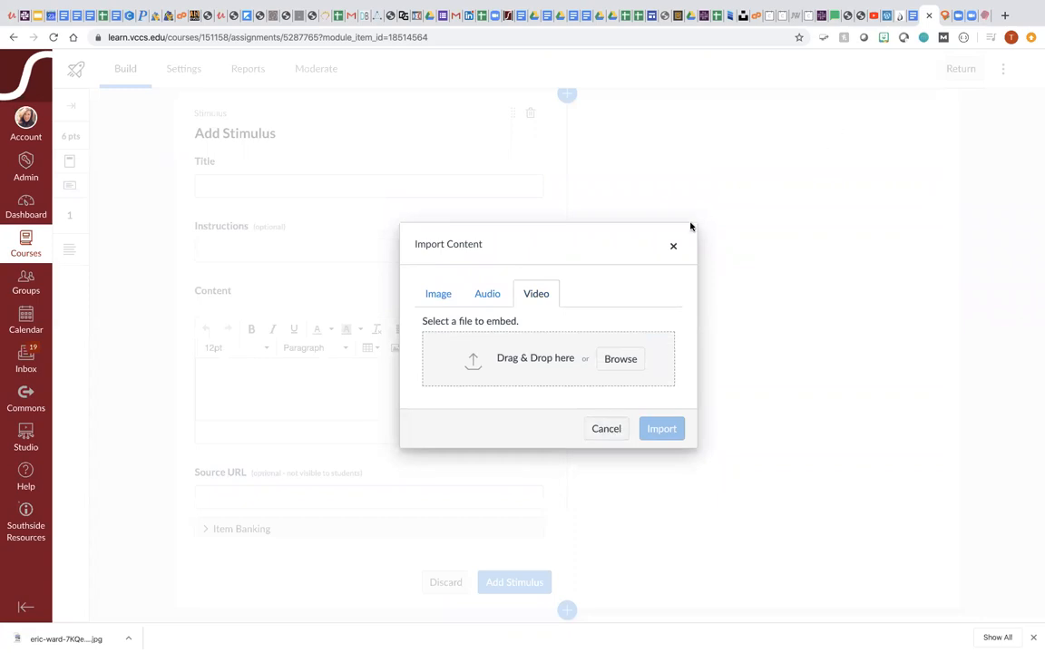
click(675, 249)
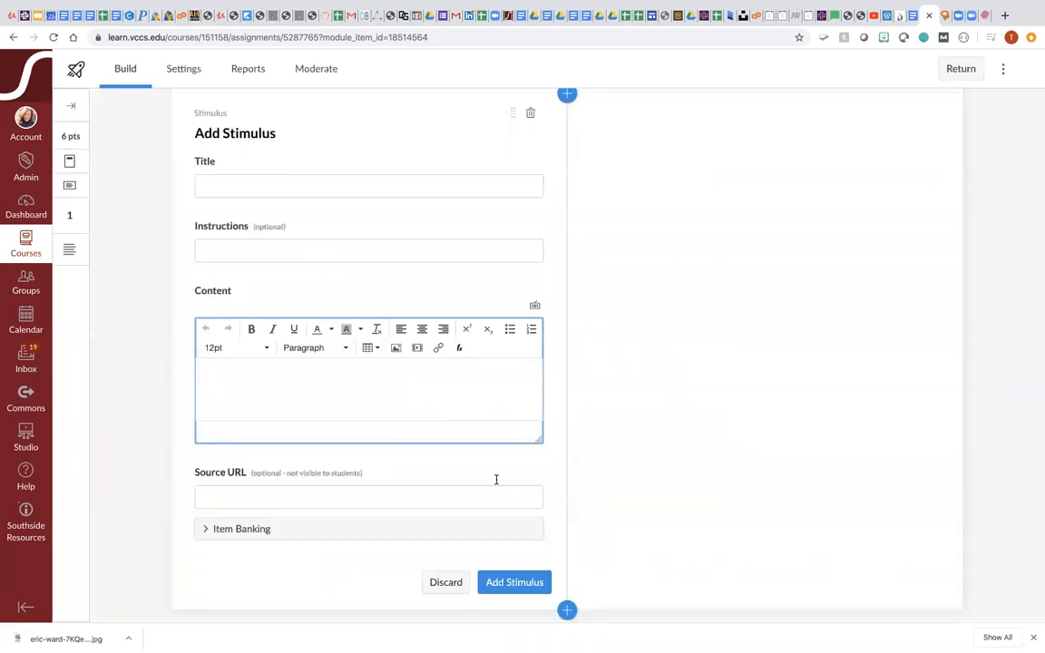
Step: Open the choice of question types below the blank stimulus, and discard the stimulus
scroll(356, 481, down, 1)
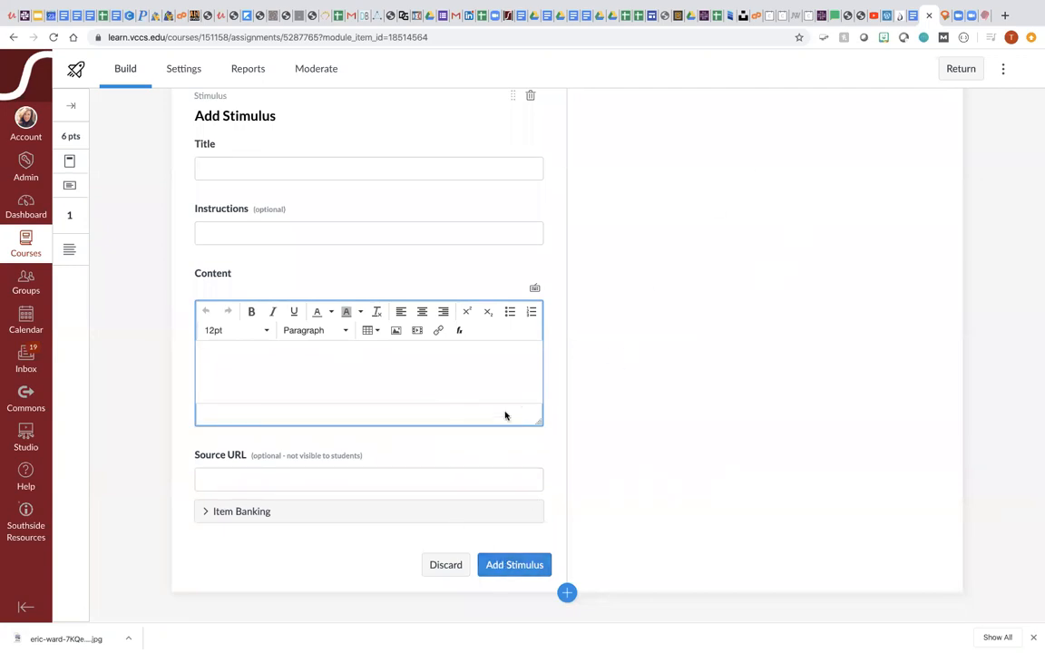
click(567, 593)
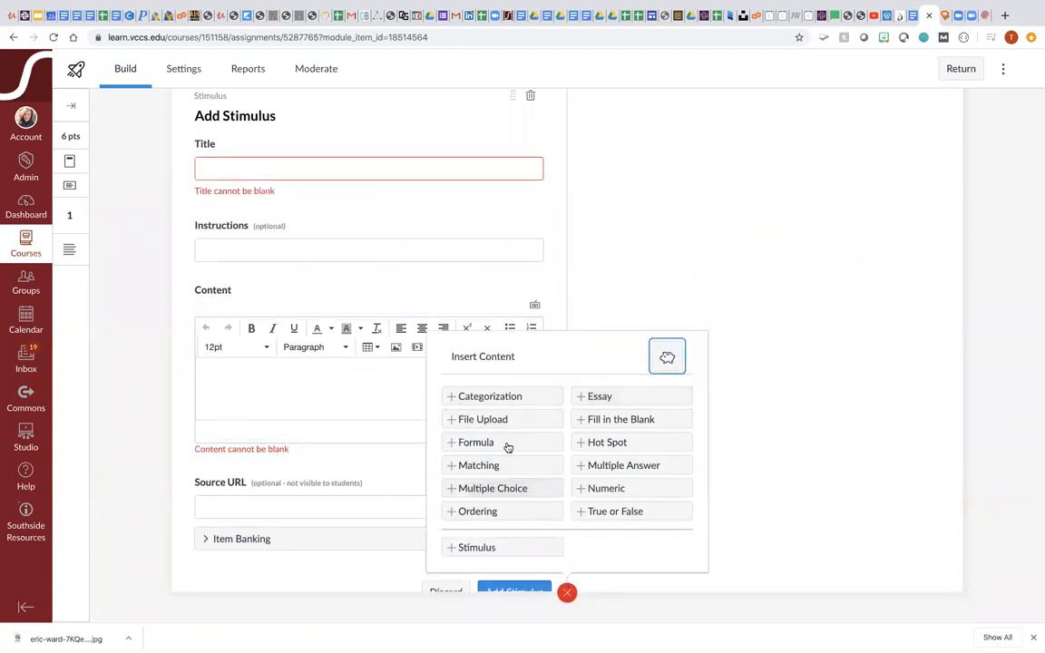
click(446, 591)
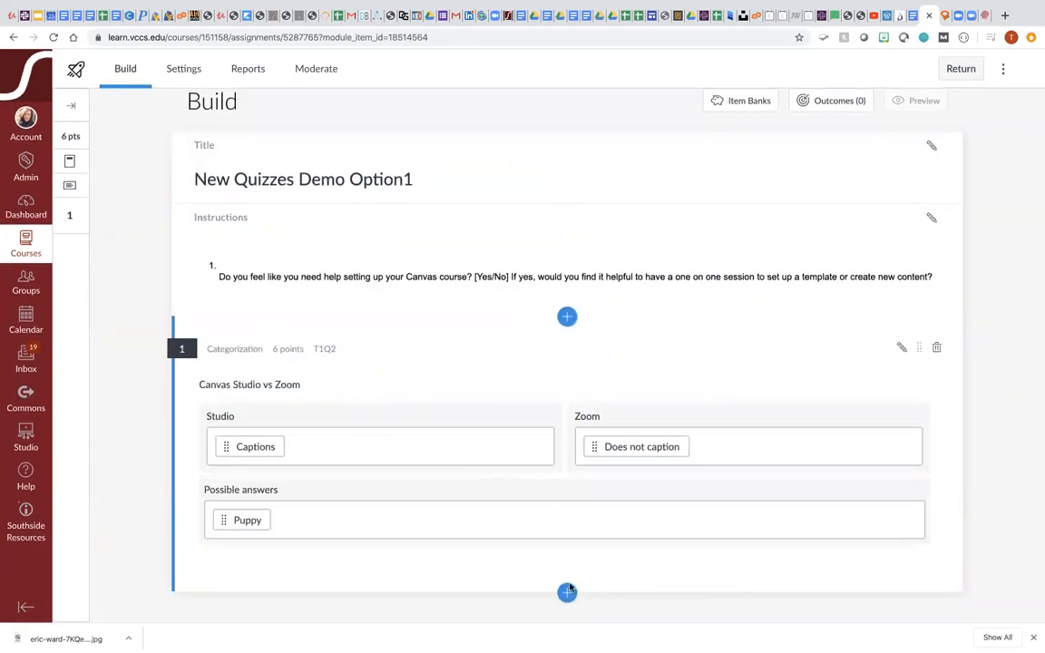
Step: Add a hot spot question after question 1 and upload the editor toolbar image from the computer to it
click(567, 592)
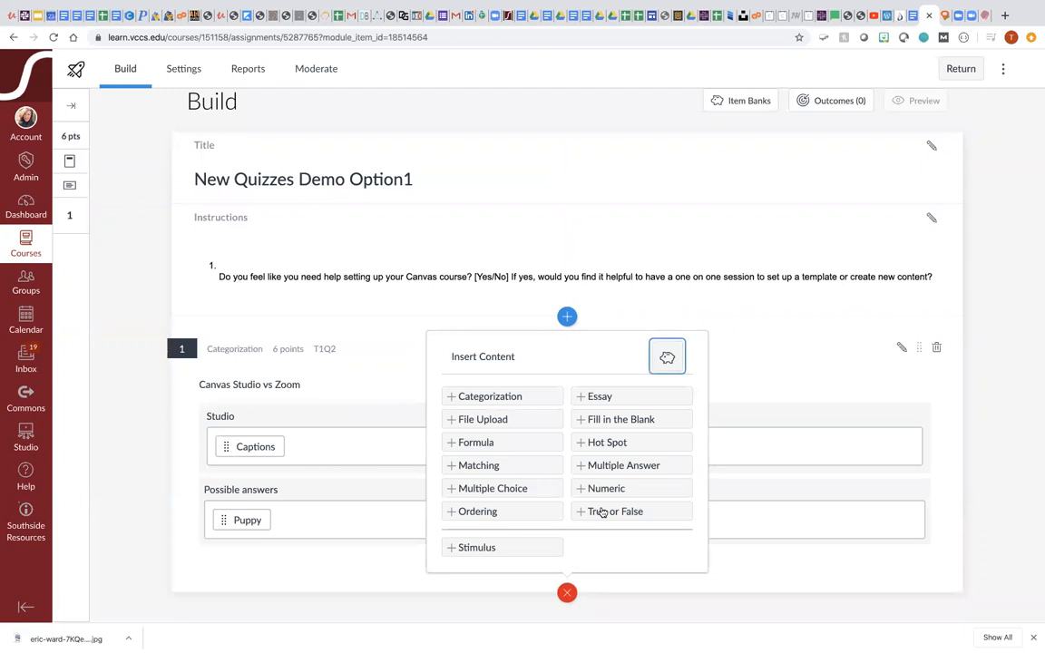
click(607, 444)
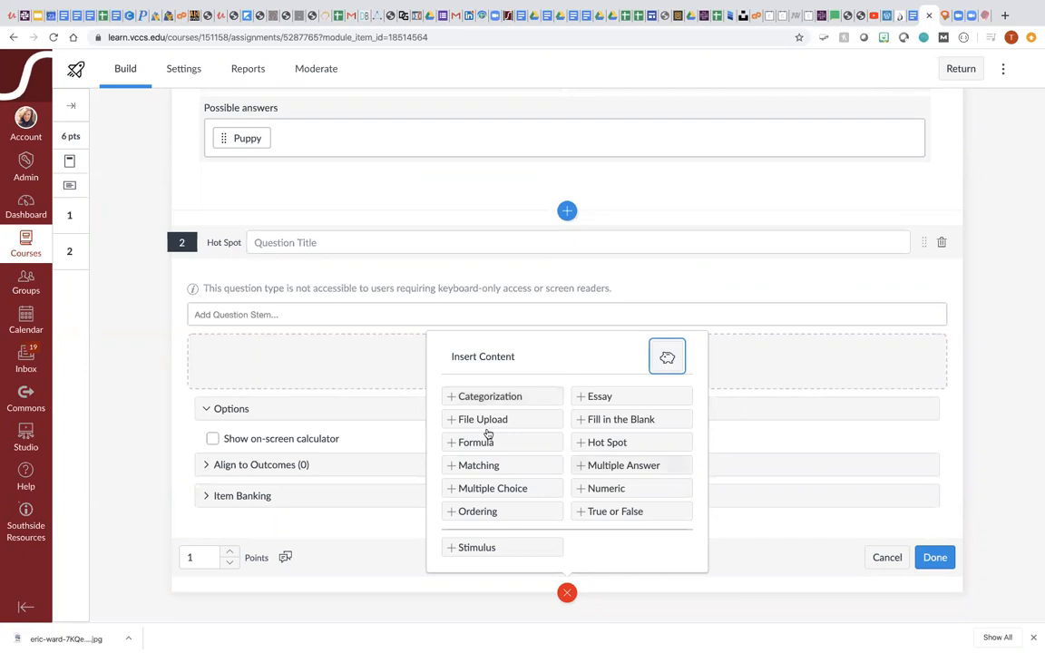
click(325, 356)
click(325, 356)
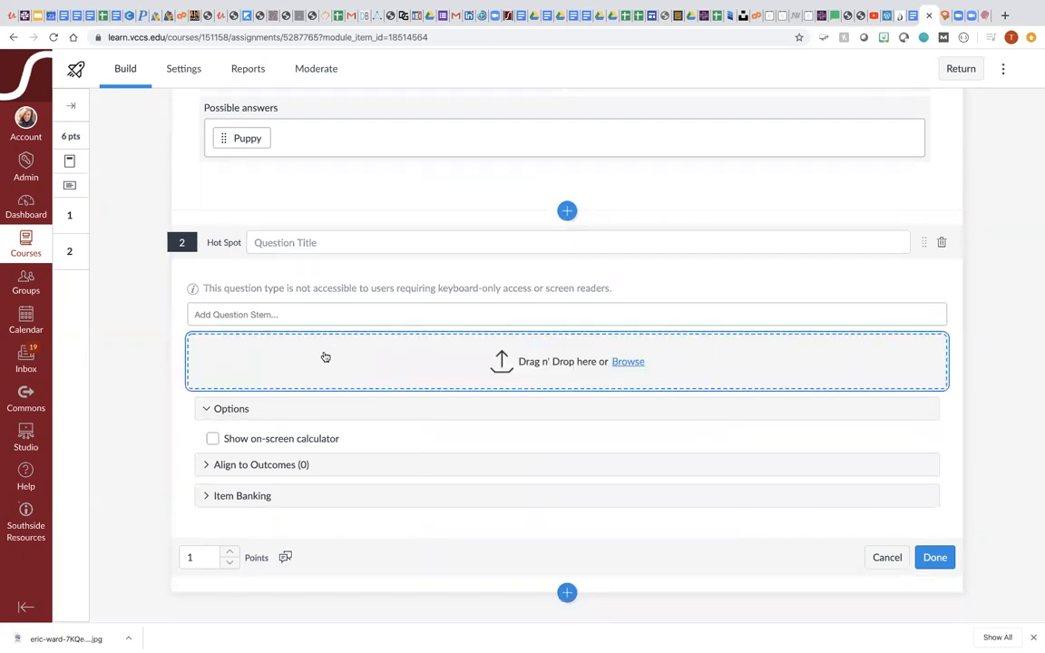
click(629, 363)
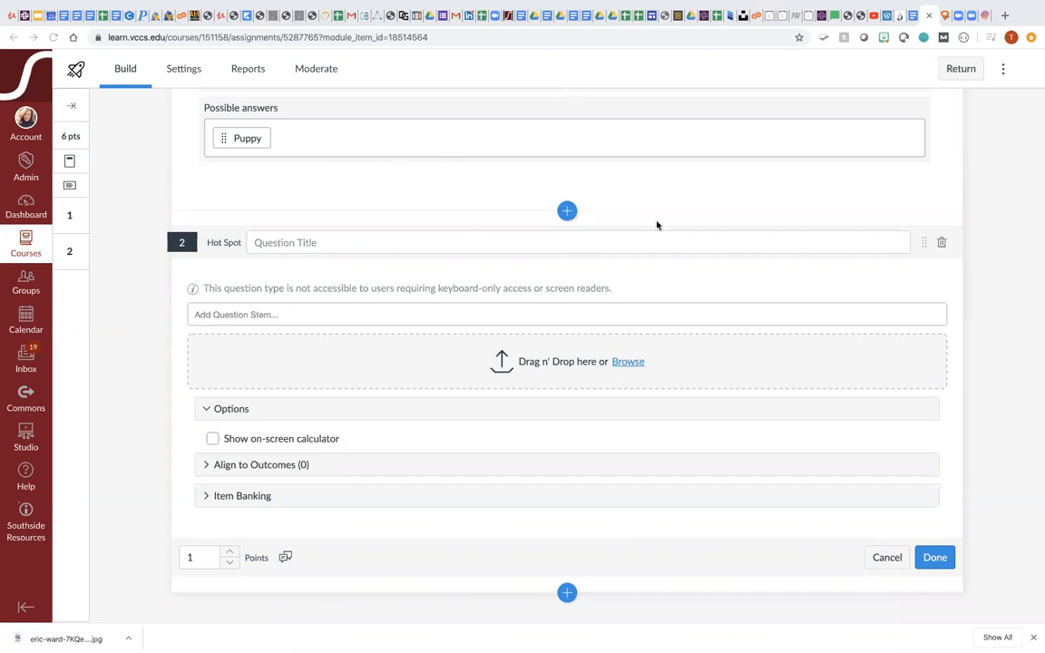
click(738, 268)
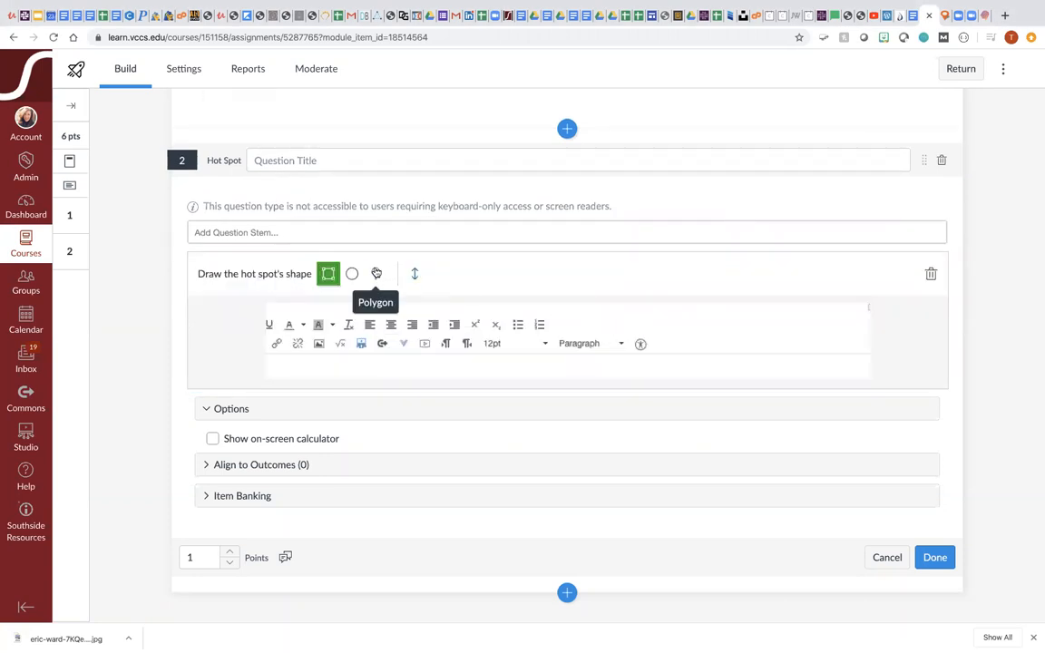
Step: Draw an oval hot spot over the accessibility checker icon in the image, and cancel the hot spot question
click(352, 273)
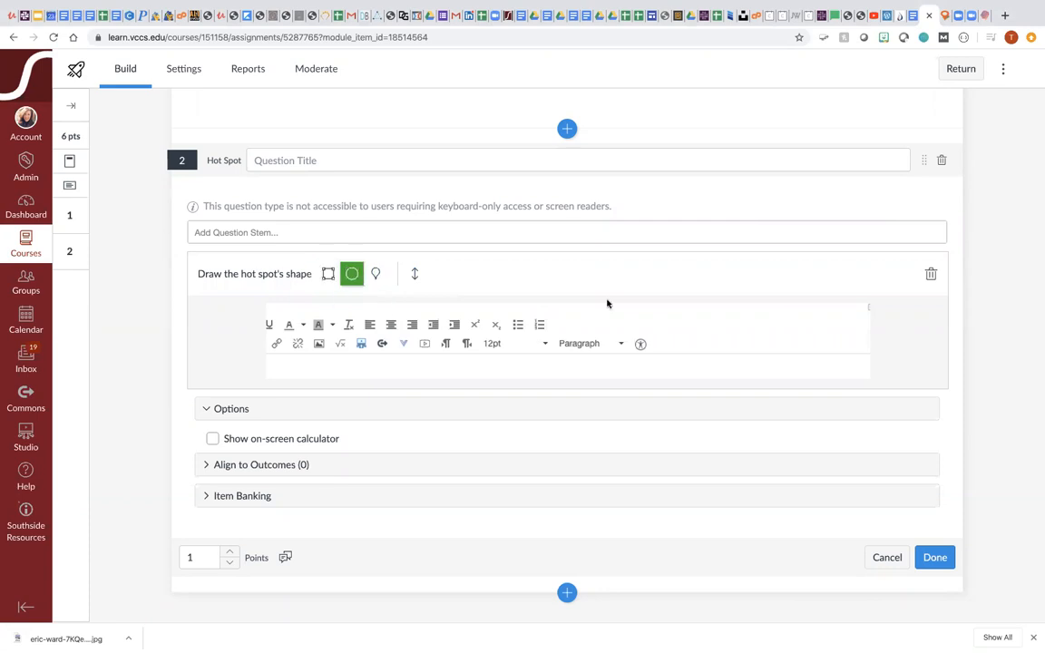
click(637, 340)
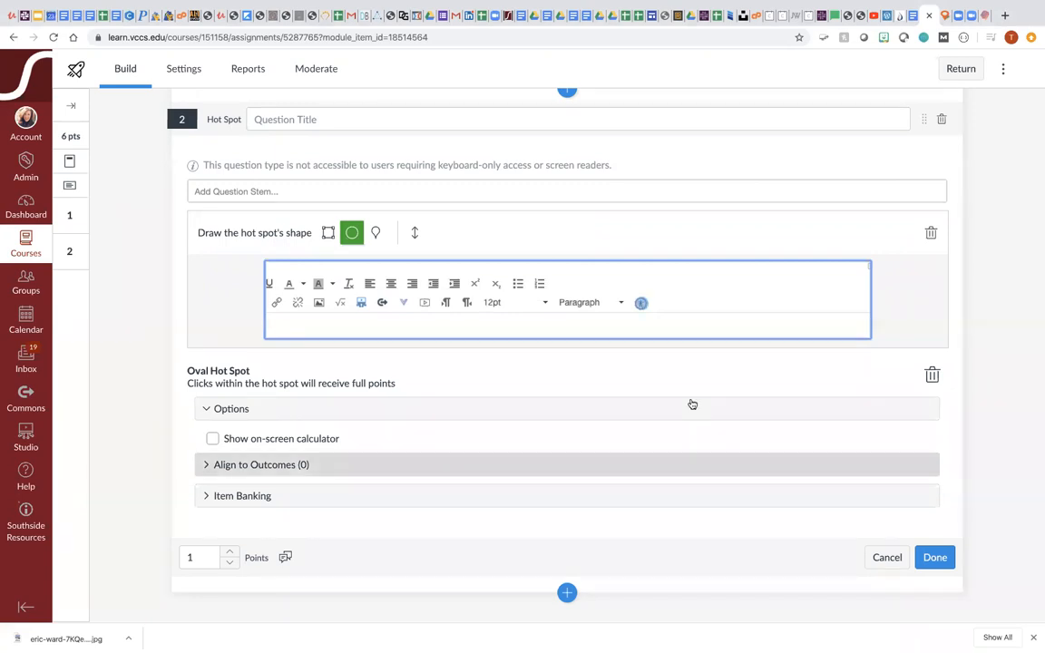
click(886, 557)
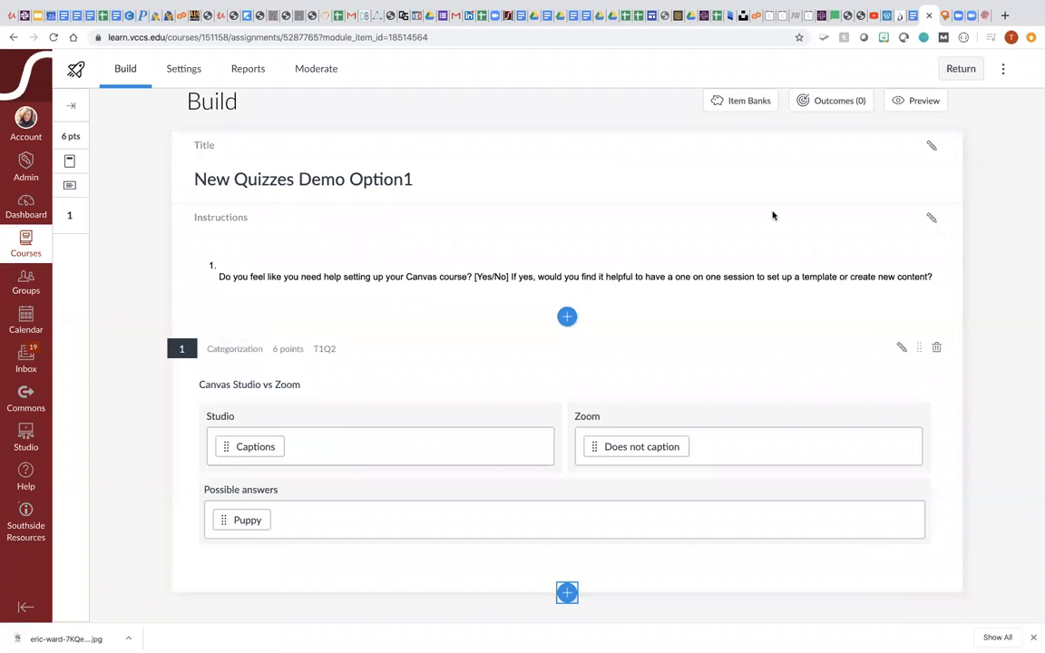
Step: Switch to the "Assignments, Quizzes, & New Quizzes" deck in Google Slides and present the Activity 4 slide full screen
click(37, 17)
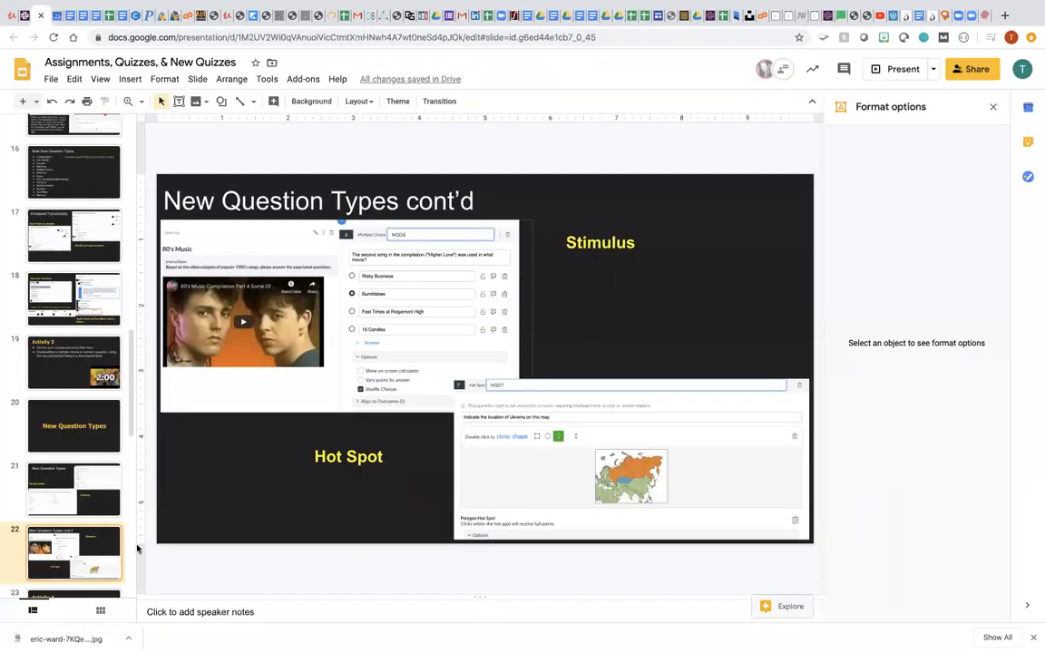
click(876, 69)
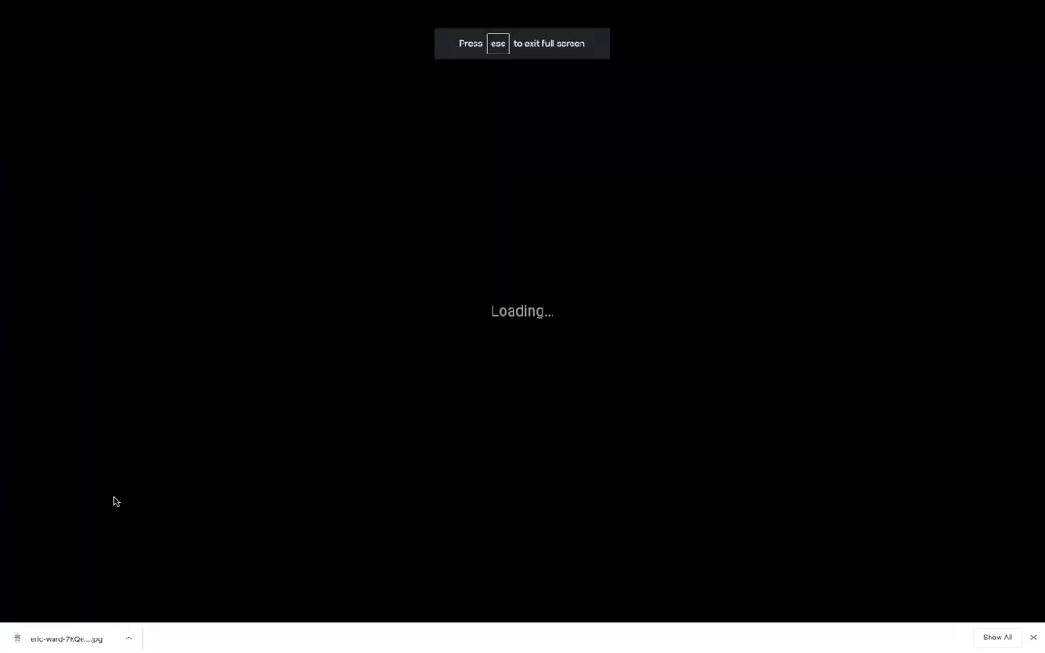
click(108, 587)
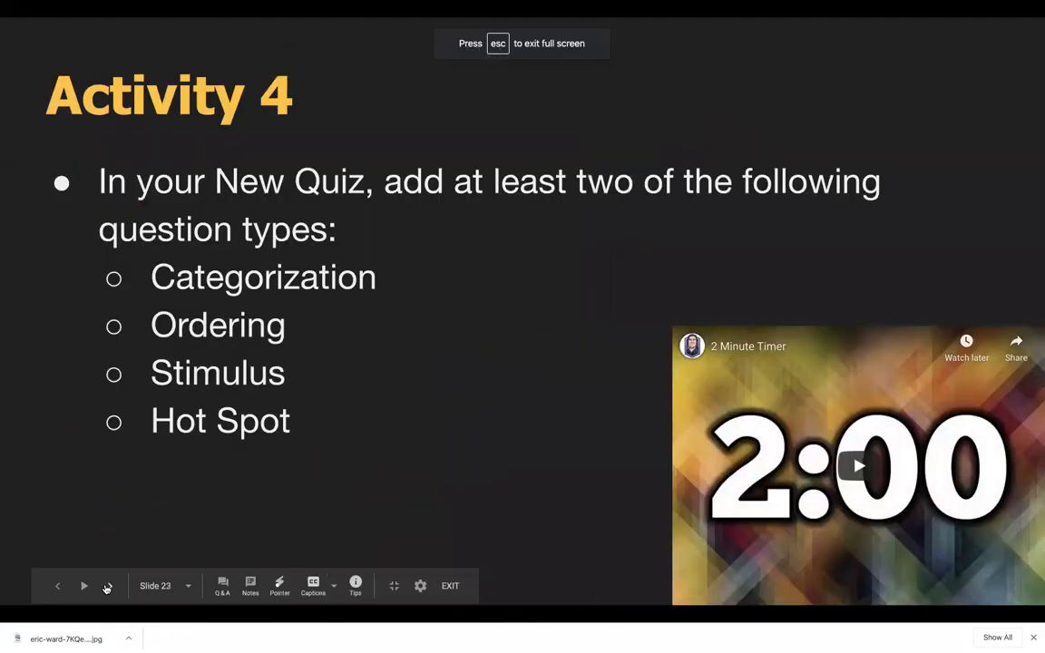